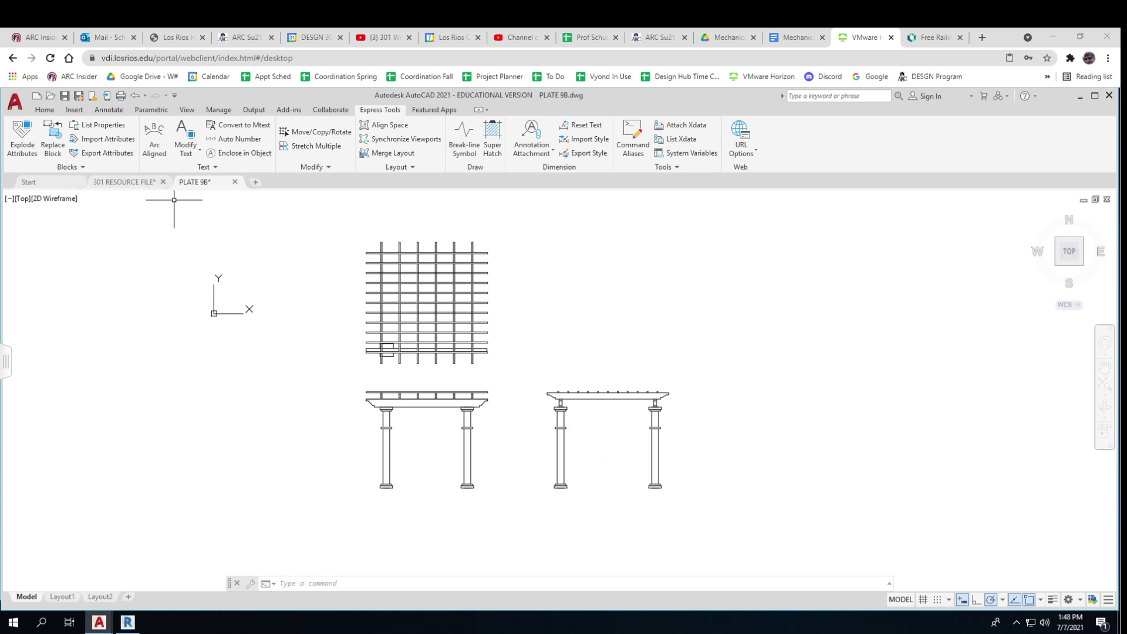
# - Preview the resource file's Arch B-Size sheet, then dock DesignCenter showing the open drawings
pyautogui.click(125, 181)
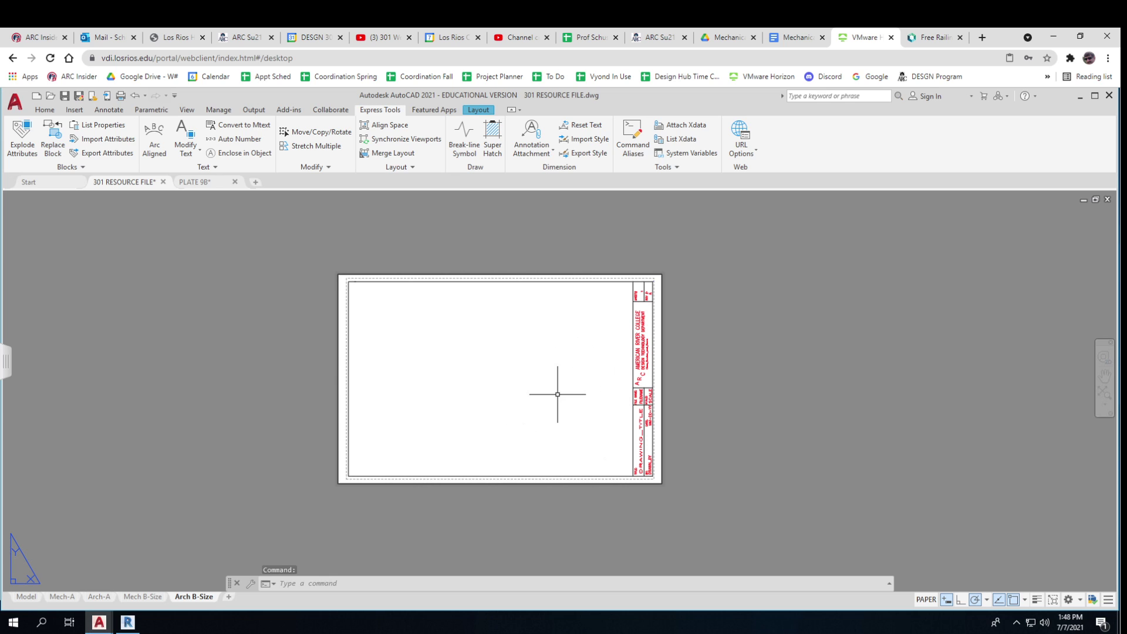
pyautogui.click(205, 181)
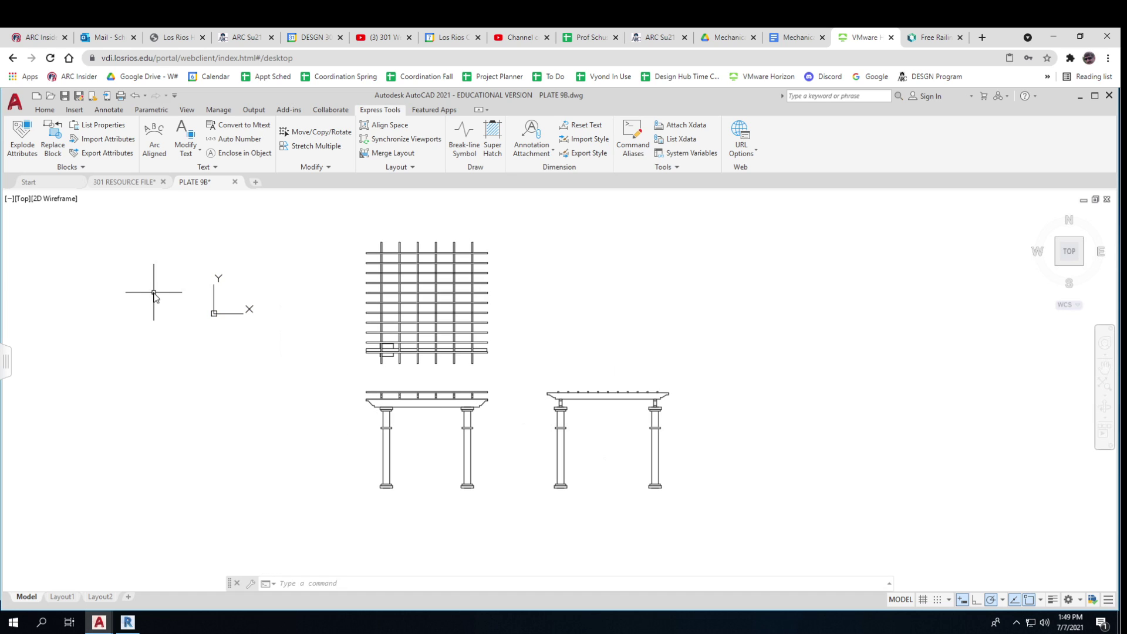
pyautogui.press('Return')
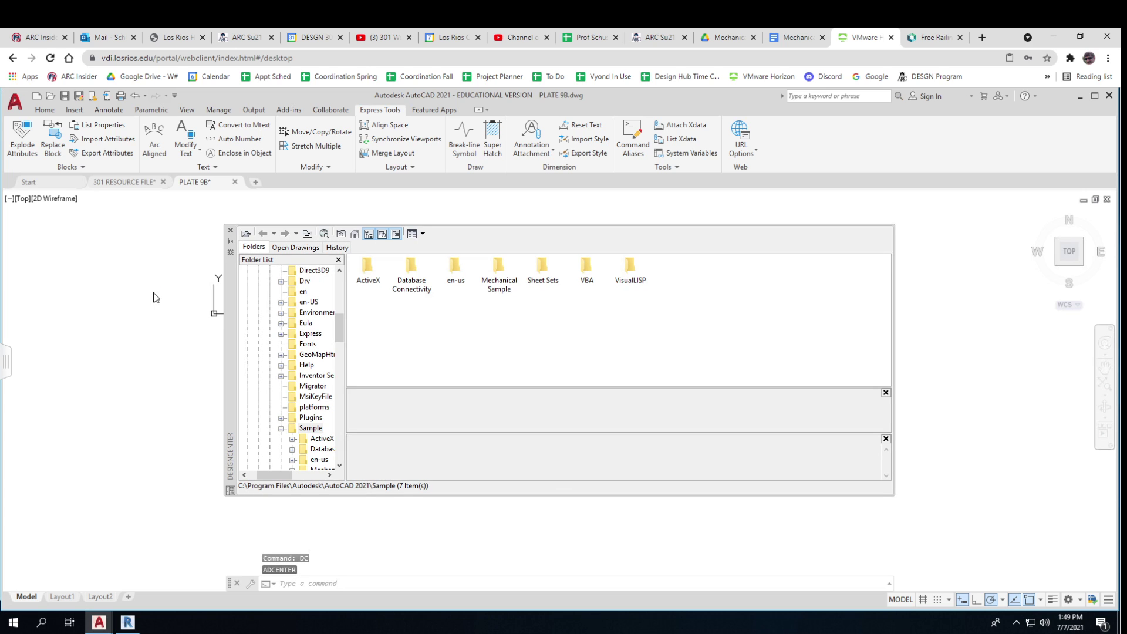
pyautogui.doubleClick(232, 304)
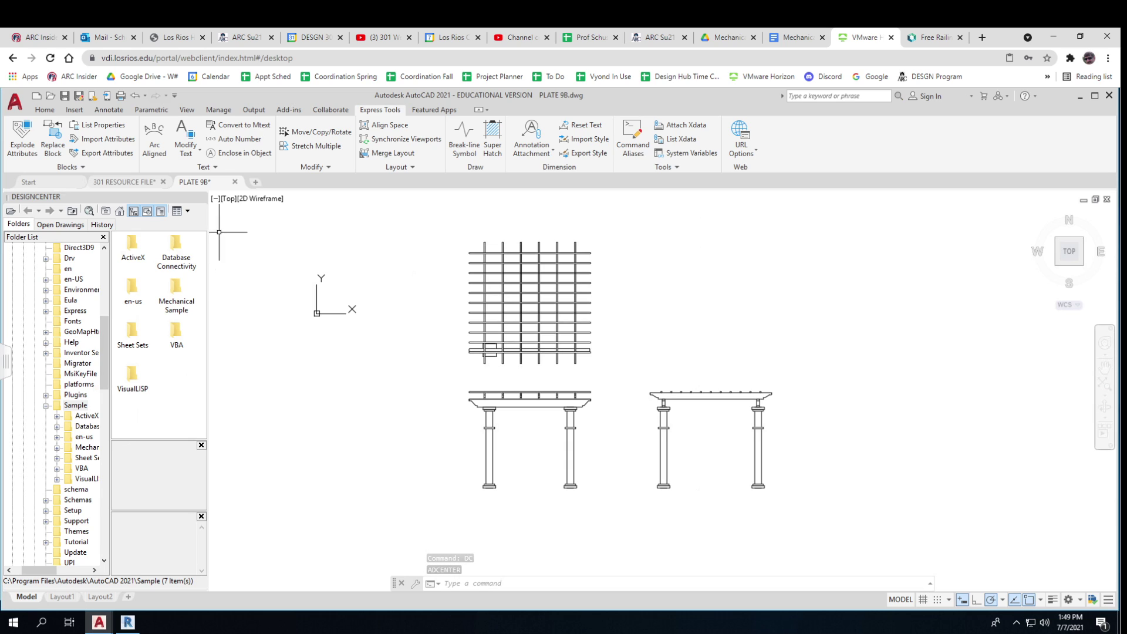
pyautogui.click(71, 226)
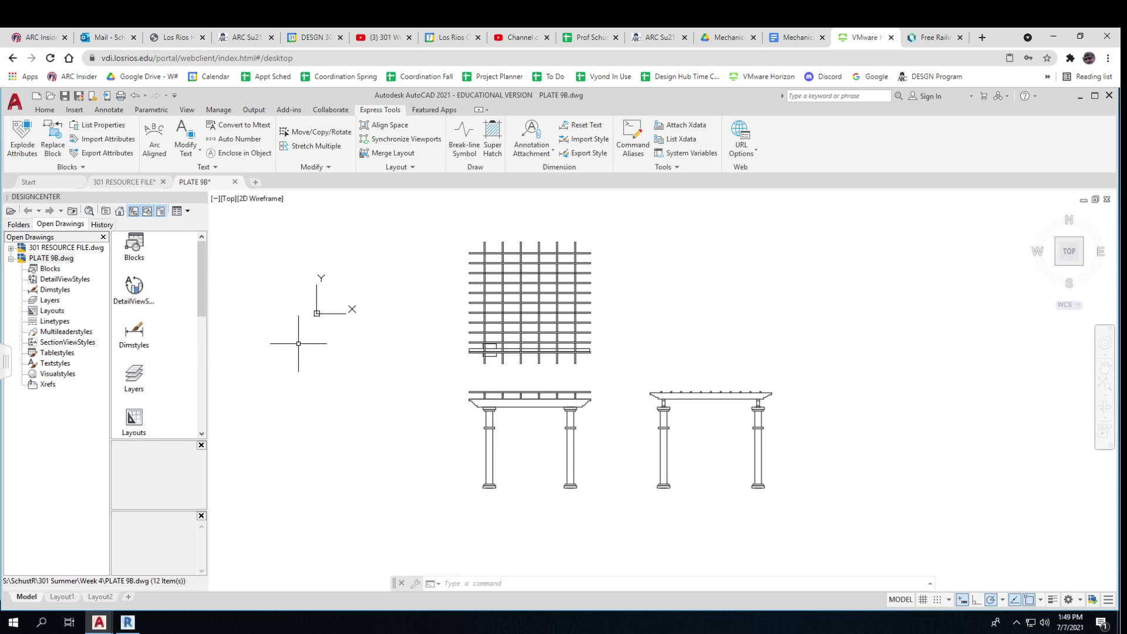
# - Copy the Arch B-Size layout from 301 RESOURCE FILE's Layouts into PLATE 9B
pyautogui.click(687, 318)
pyautogui.click(687, 318)
pyautogui.click(687, 318)
pyautogui.click(57, 230)
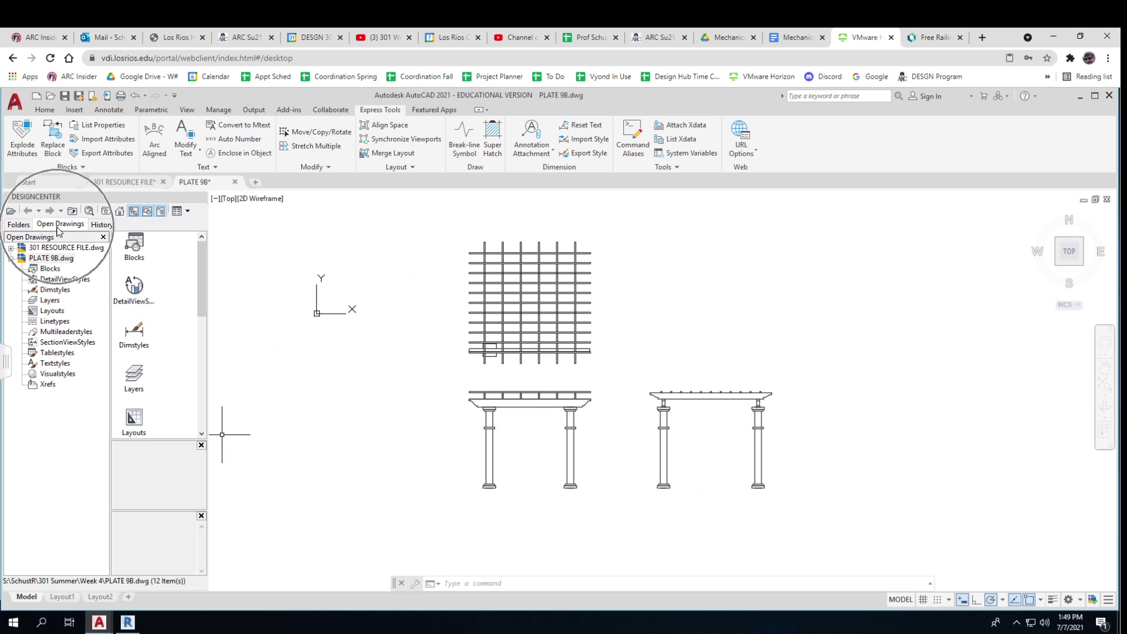
pyautogui.click(11, 249)
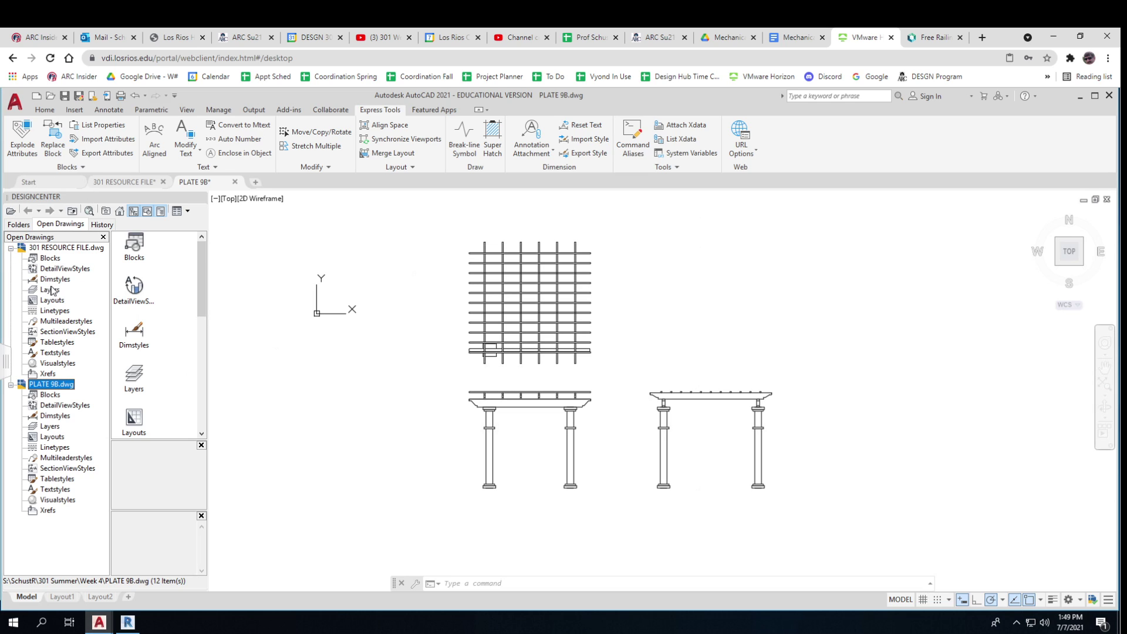
pyautogui.click(52, 300)
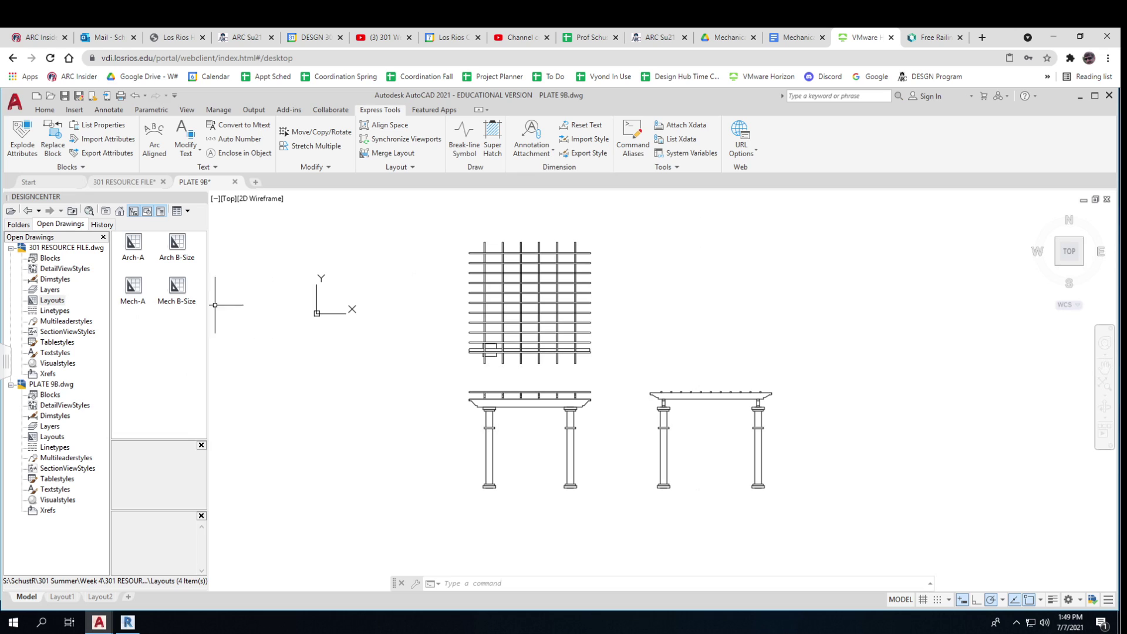
pyautogui.click(177, 252)
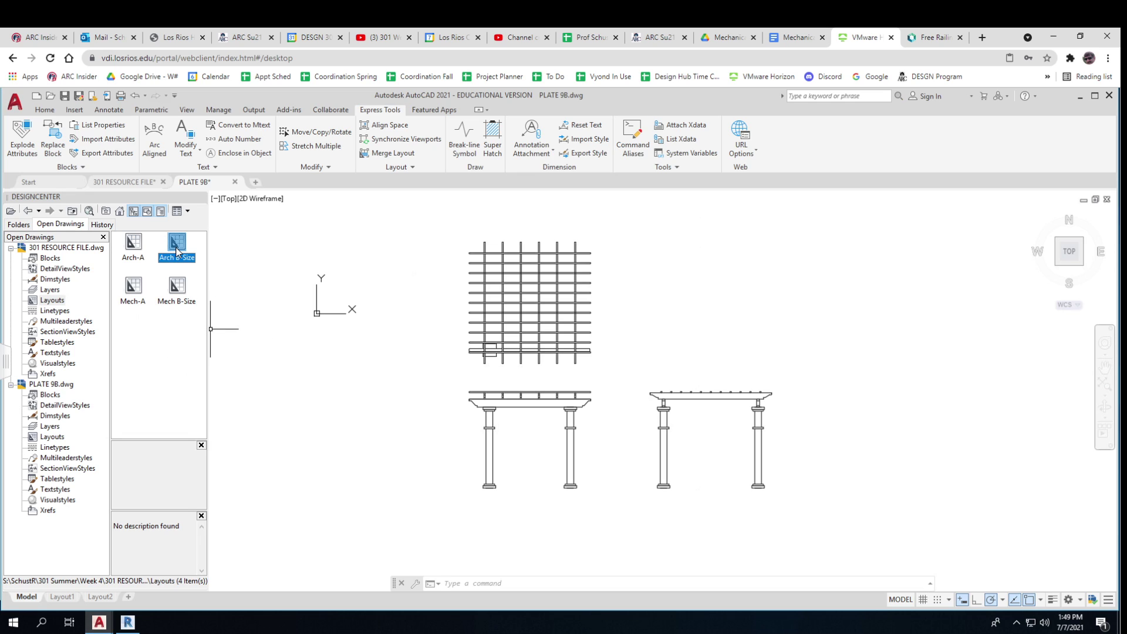
pyautogui.moveTo(219, 259); pyautogui.dragTo(169, 242)
pyautogui.moveTo(384, 276); pyautogui.dragTo(382, 267)
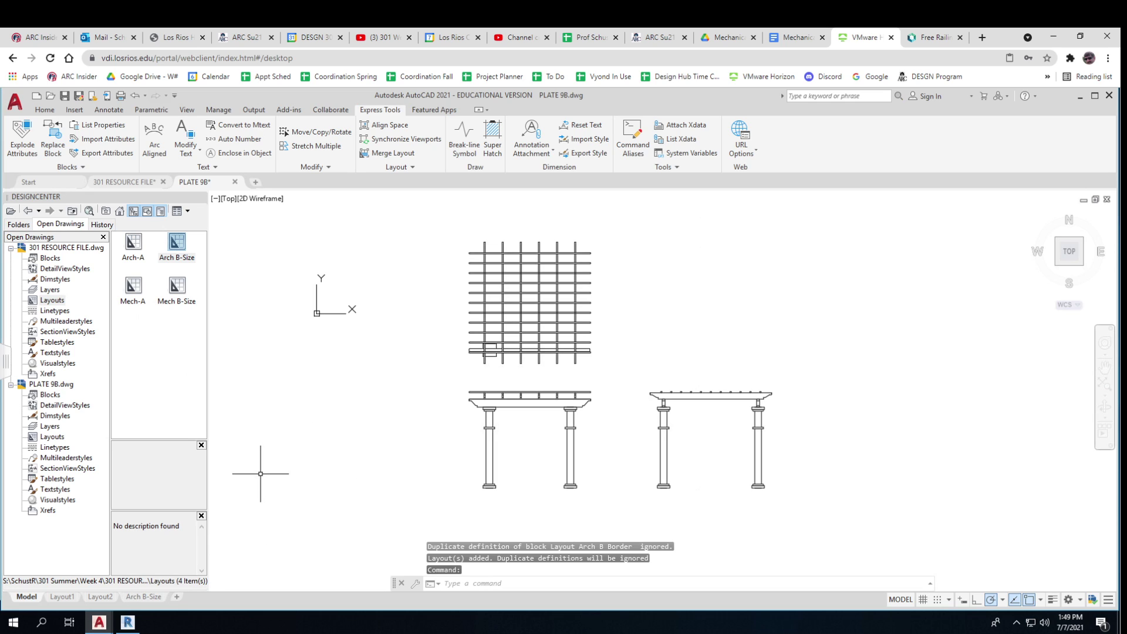
# - Auto-hide DesignCenter and switch back and forth between Model and the Arch B-Size sheet
pyautogui.click(190, 197)
pyautogui.click(145, 597)
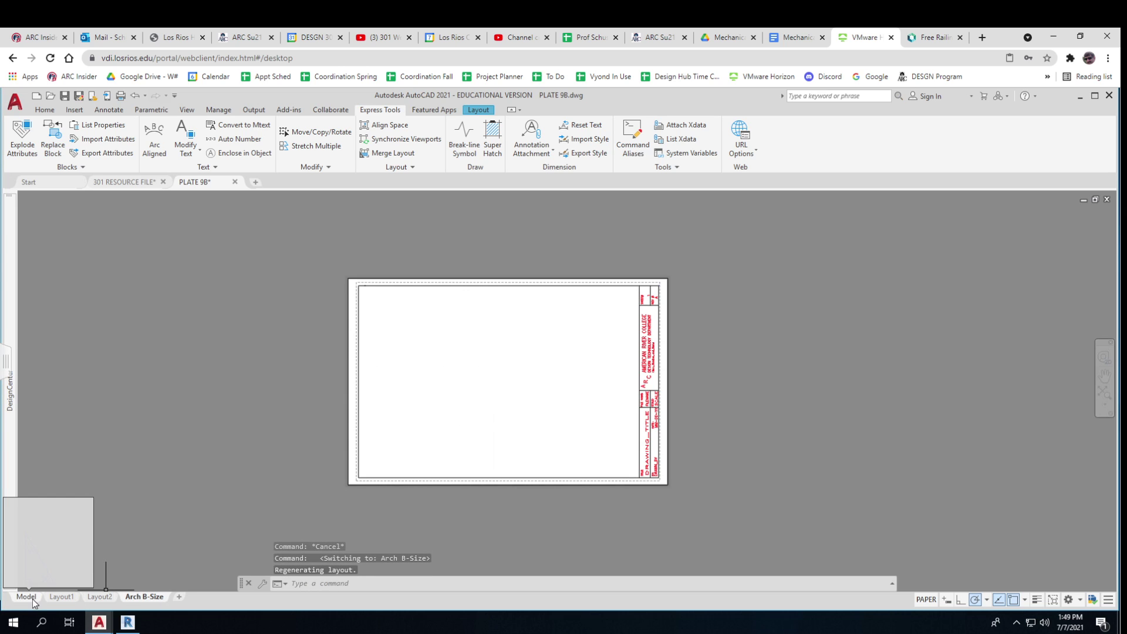
pyautogui.click(32, 598)
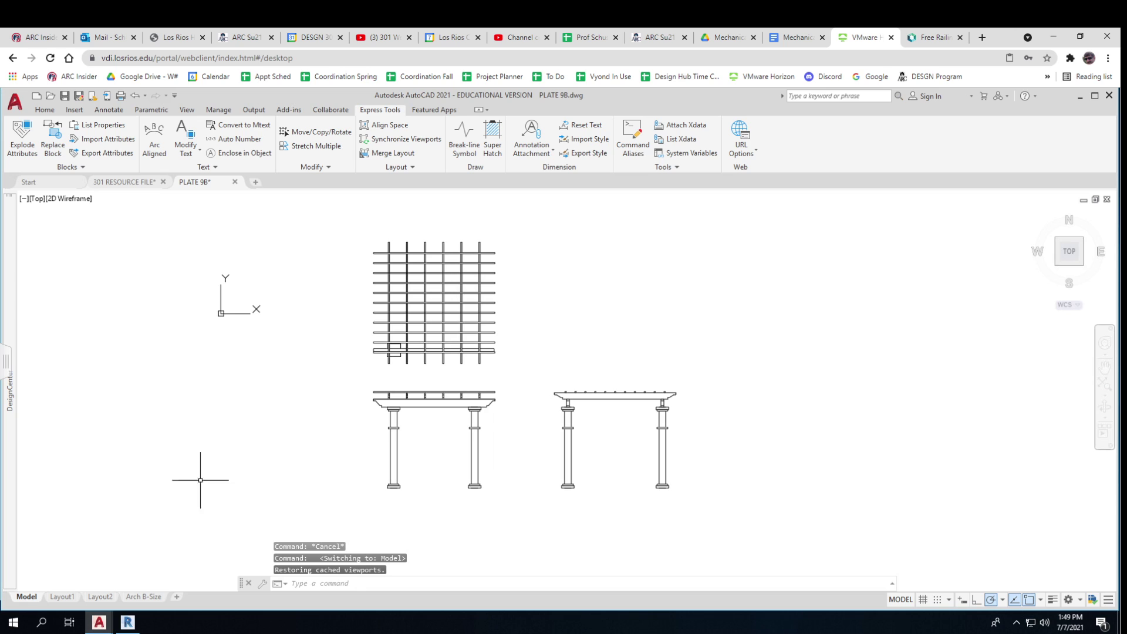
pyautogui.click(149, 598)
pyautogui.click(25, 597)
pyautogui.click(147, 597)
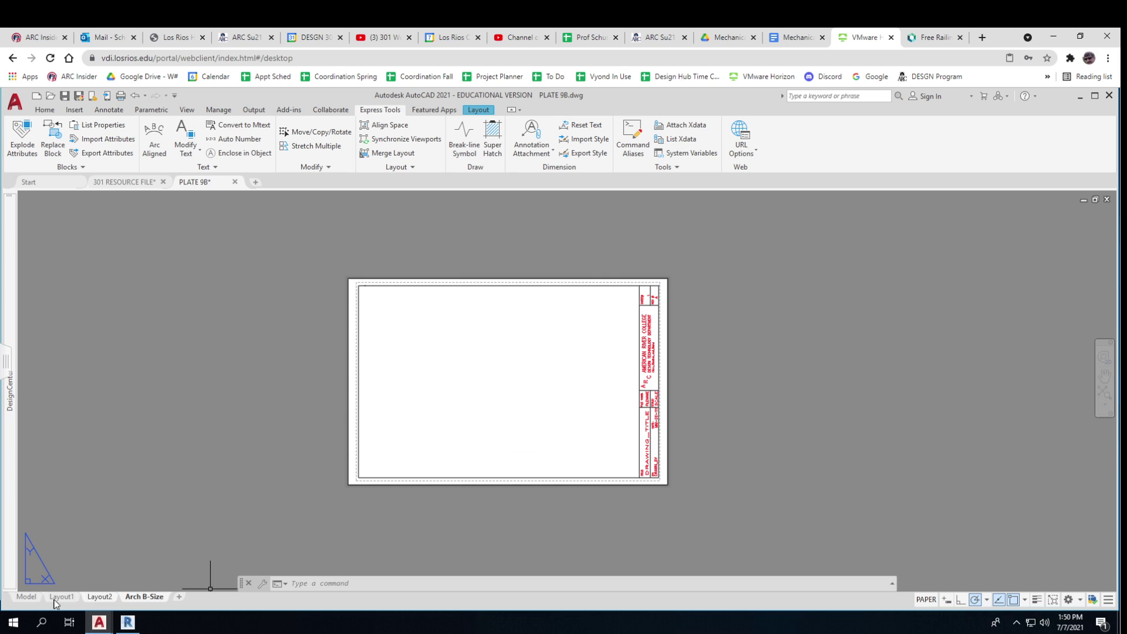
pyautogui.click(27, 596)
# - Pan the model to frame the pergola views, then return to the Arch B-Size sheet
pyautogui.scroll(2, 504, 492)
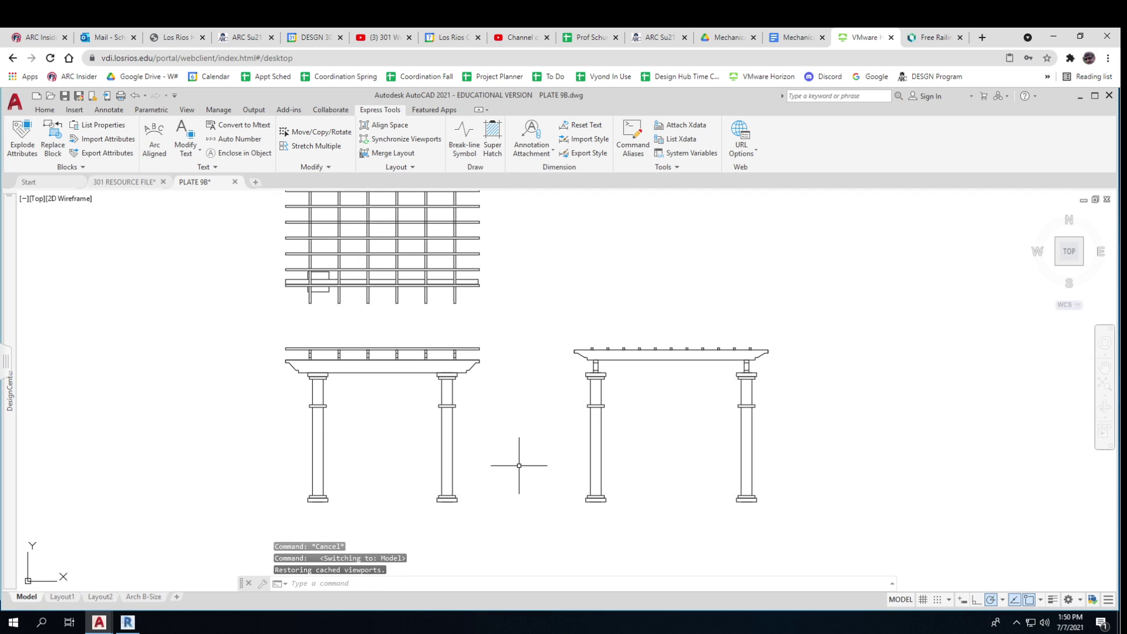
pyautogui.moveTo(518, 466); pyautogui.dragTo(596, 495, button='middle')
pyautogui.scroll(-2, 610, 517)
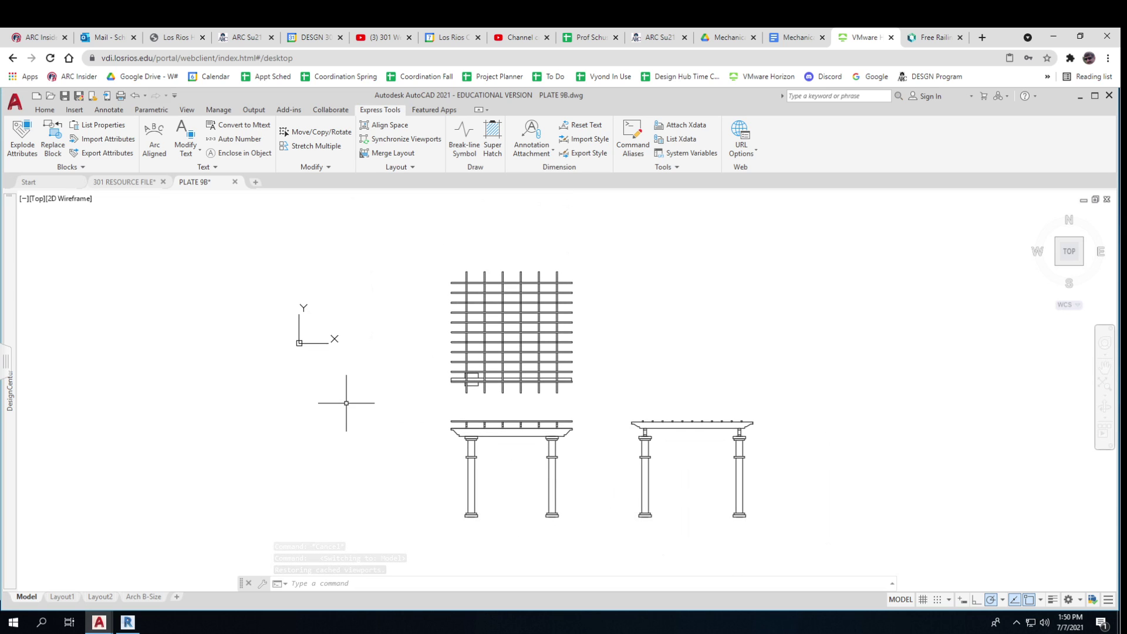
pyautogui.click(144, 596)
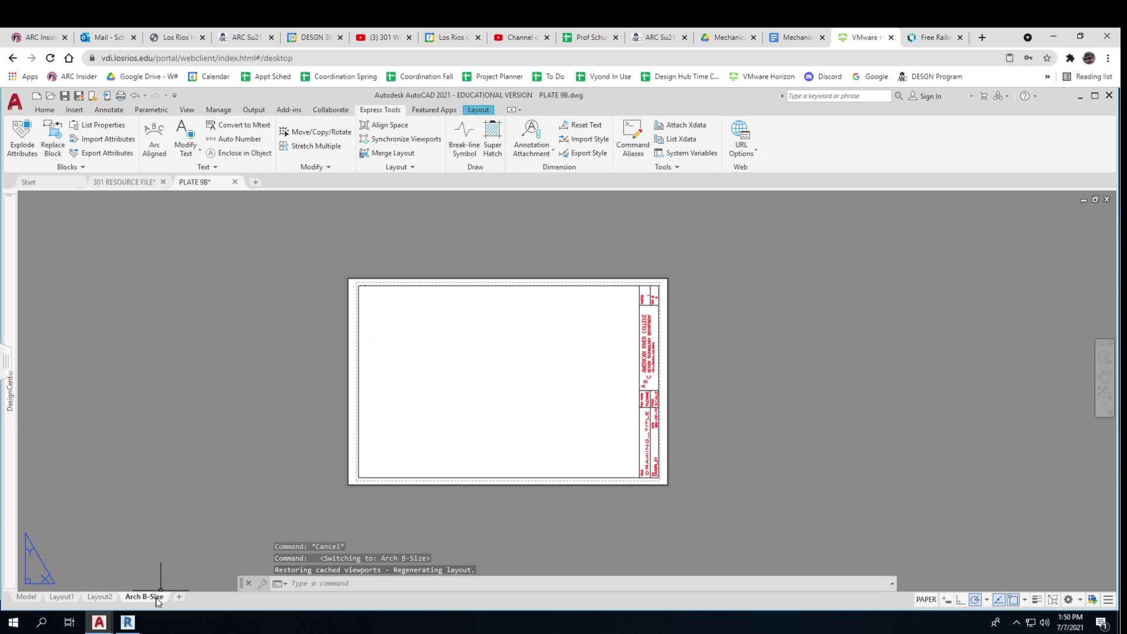
pyautogui.press('ctrl')
pyautogui.press('ctrl')
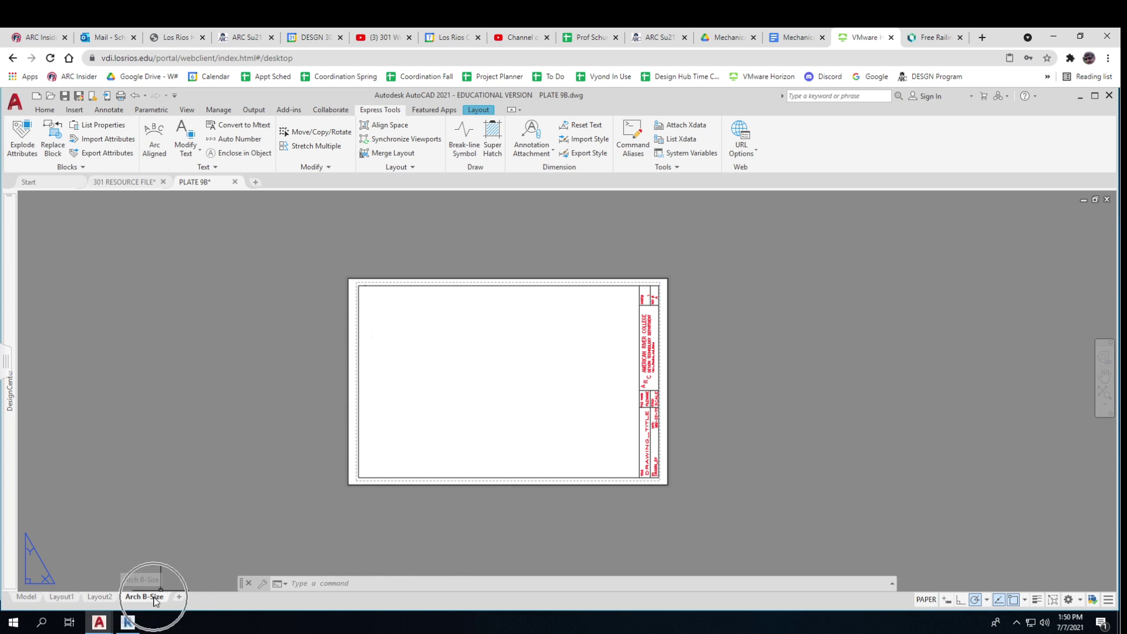
# - Draw a rectangular viewport inside the title block border showing the pergola plan and elevations
pyautogui.press('ctrl')
pyautogui.click(478, 111)
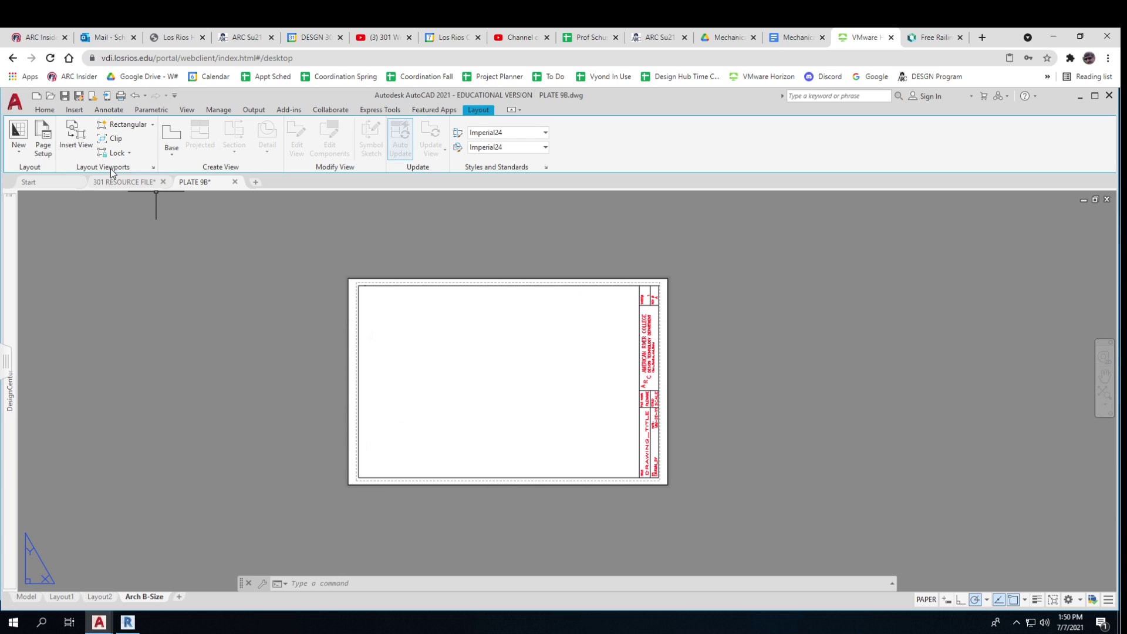
pyautogui.press('ctrl')
pyautogui.press('ctrl')
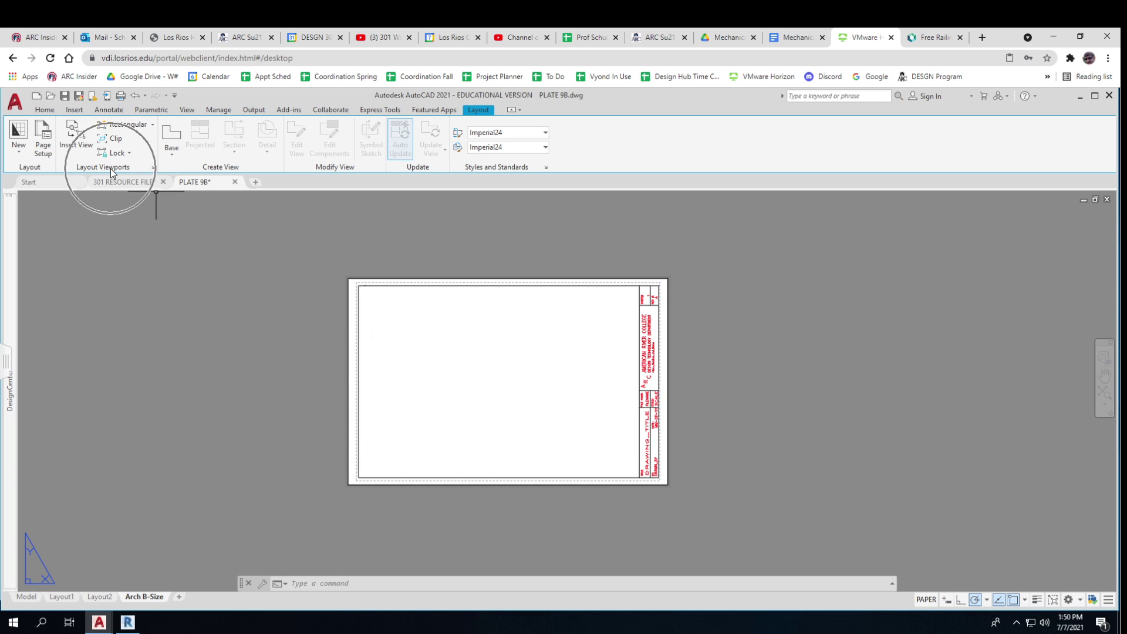
pyautogui.press('ctrl')
pyautogui.click(122, 124)
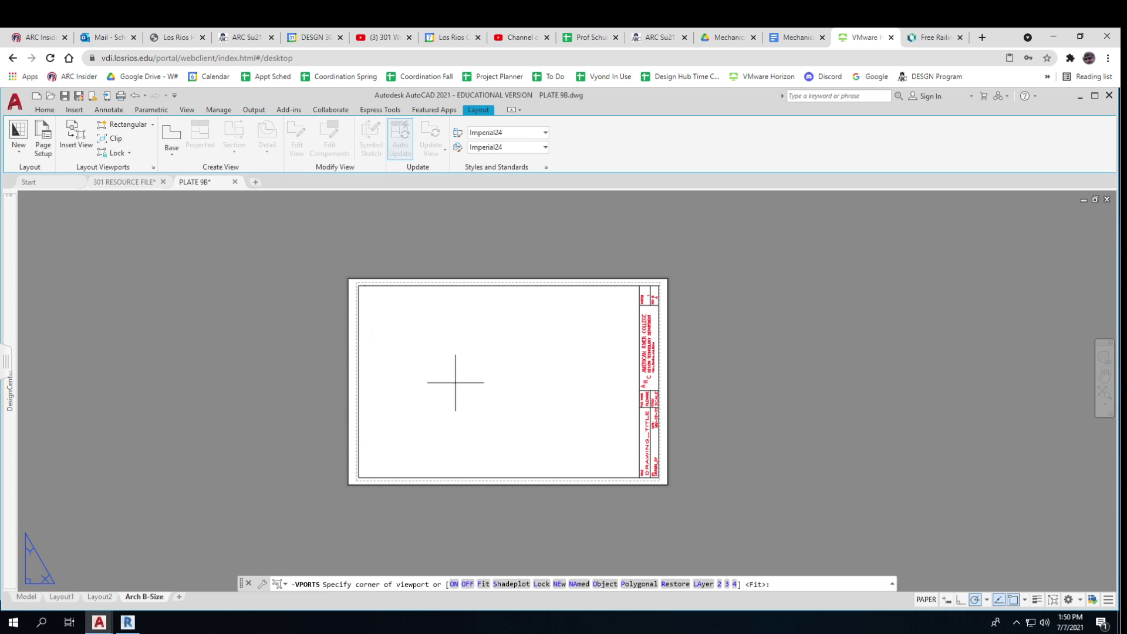
pyautogui.click(639, 476)
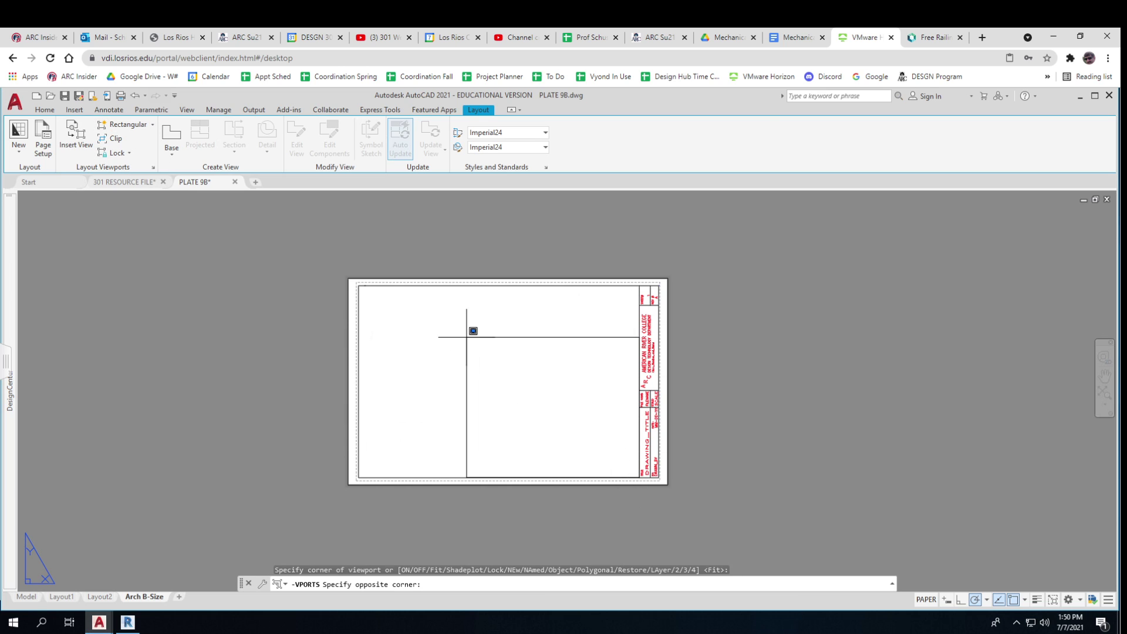
pyautogui.click(359, 286)
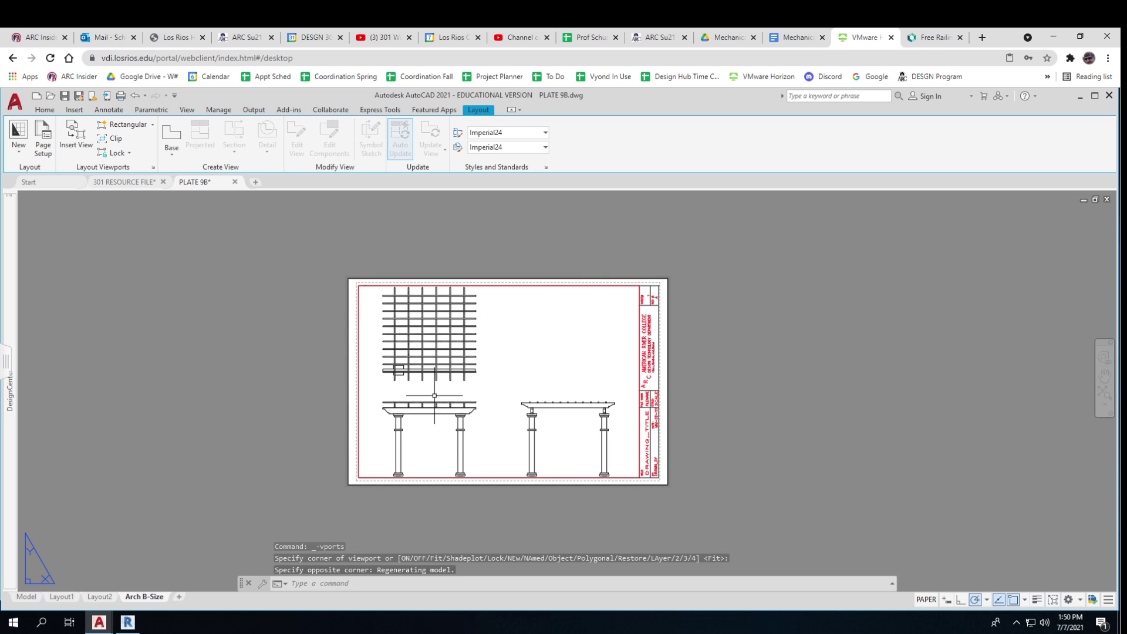
pyautogui.click(26, 597)
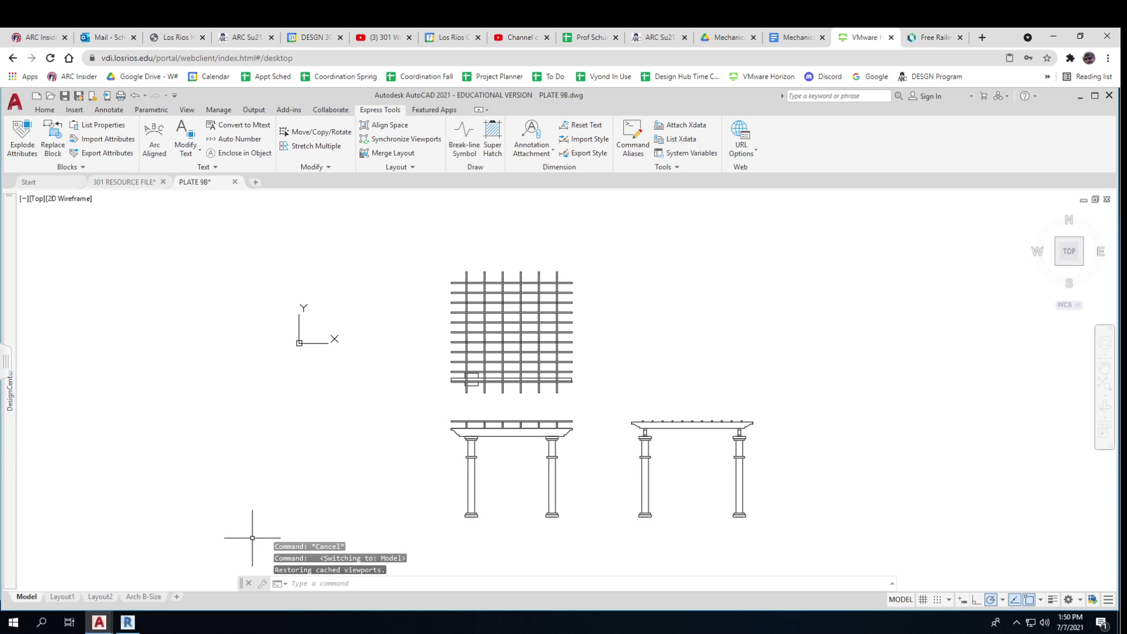
pyautogui.click(141, 598)
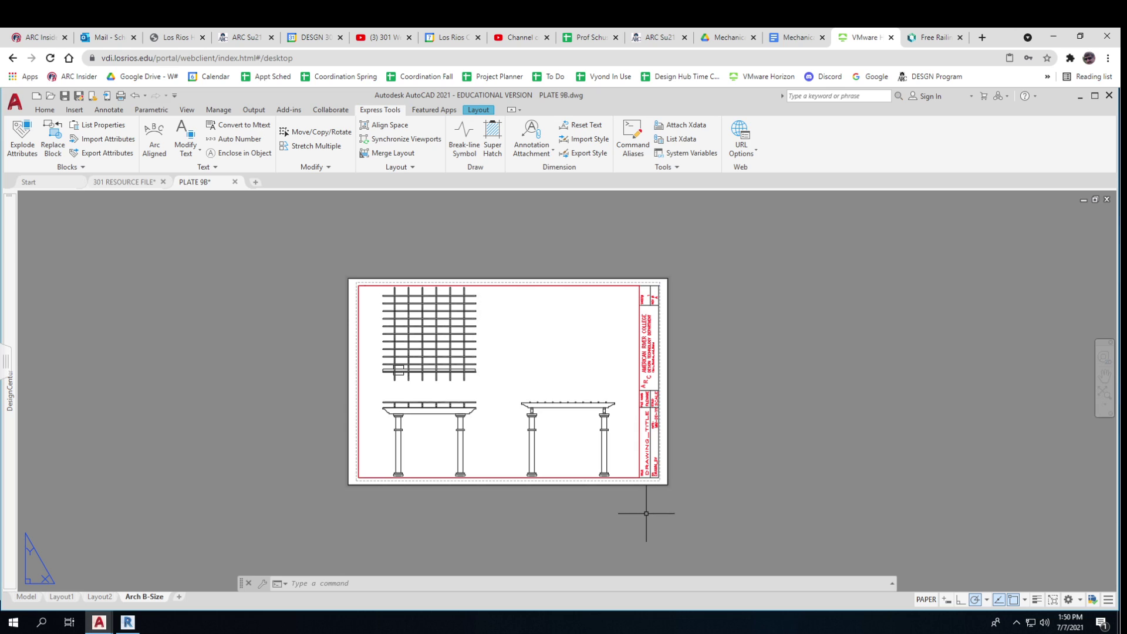
# - Select the new viewport and try scales 1/8" = 1'-0", then 1/4" = 1'-0"
pyautogui.click(515, 476)
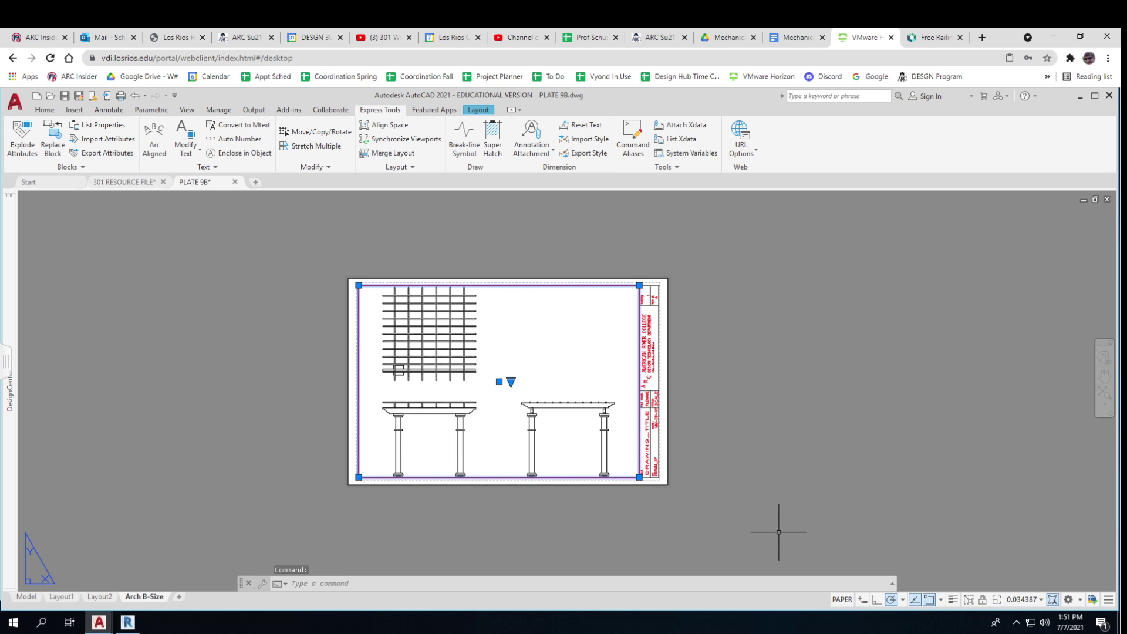
pyautogui.click(1017, 600)
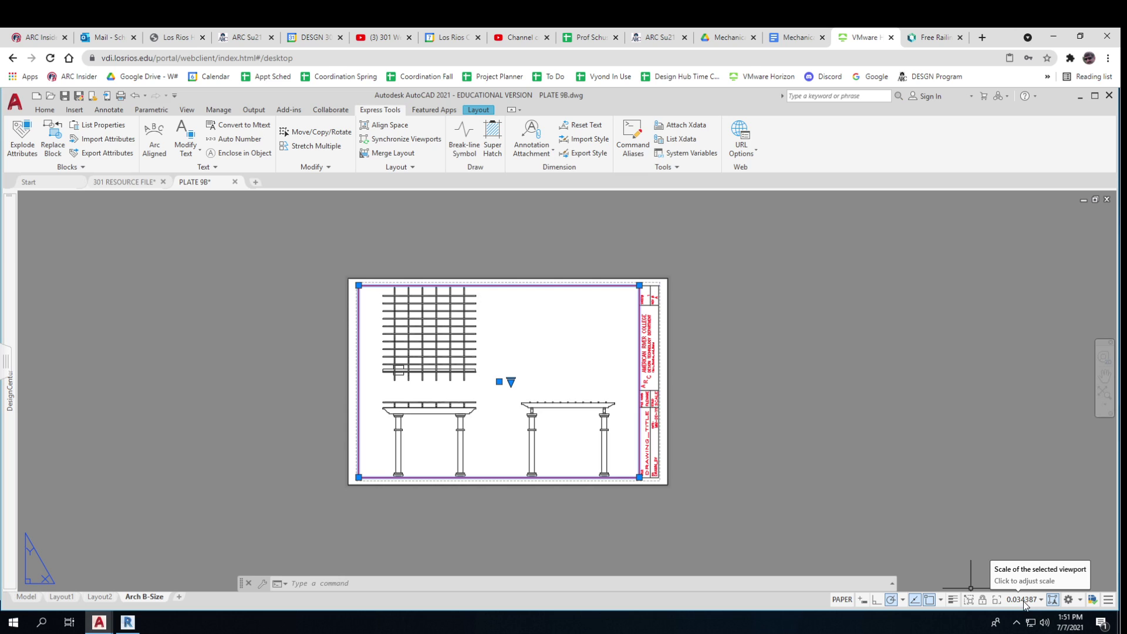
pyautogui.click(1042, 604)
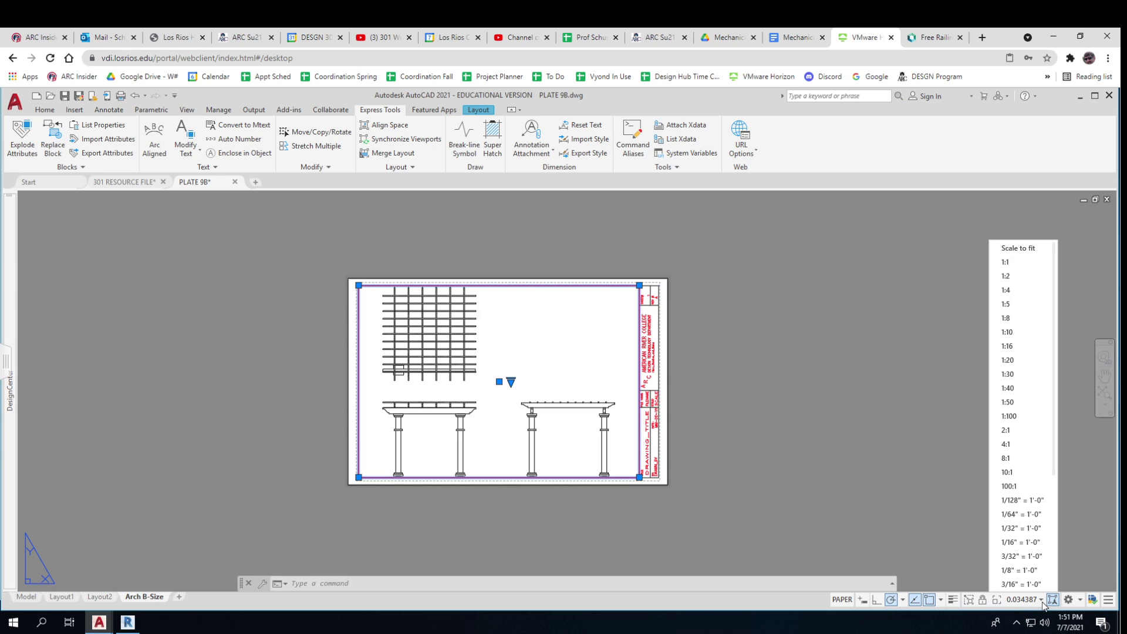
pyautogui.click(1021, 569)
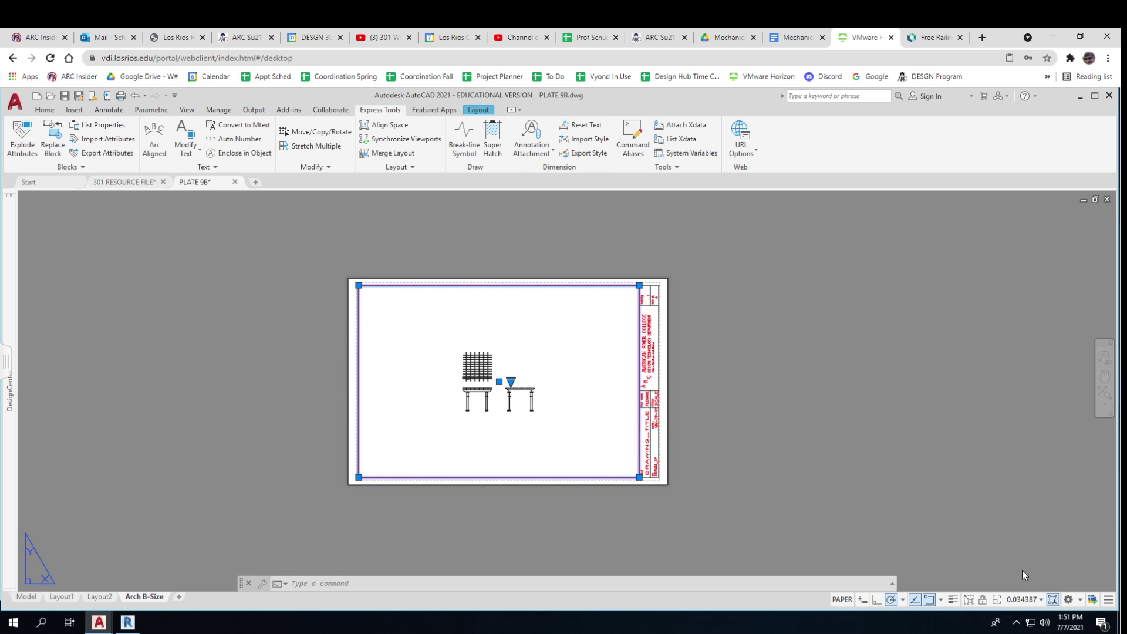
pyautogui.click(1041, 600)
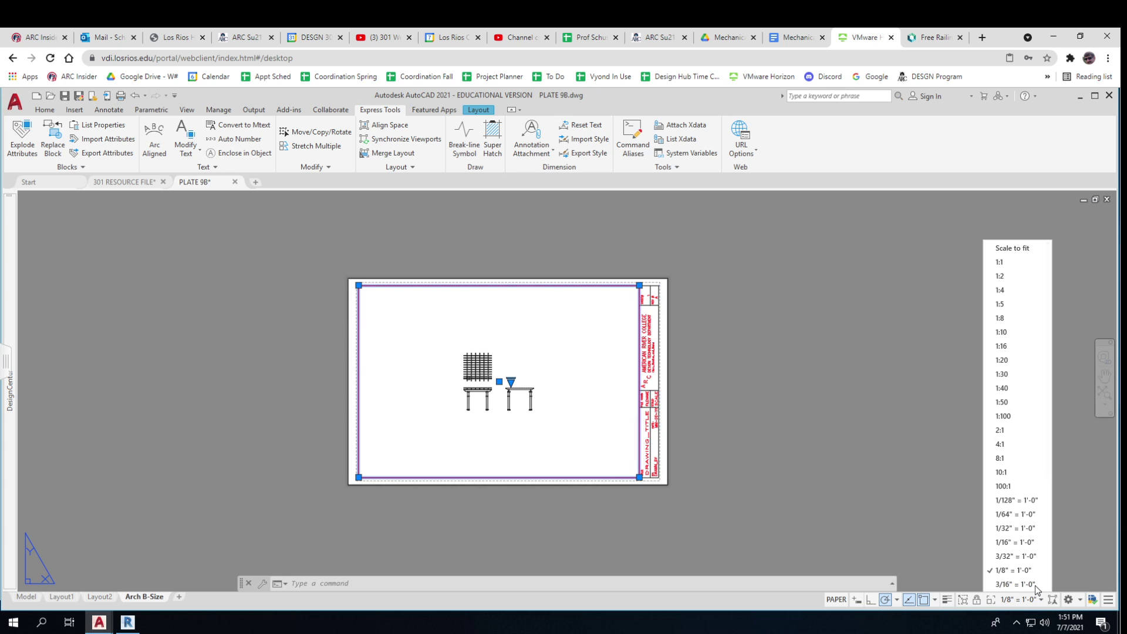
pyautogui.scroll(-2, 1034, 584)
pyautogui.click(1019, 573)
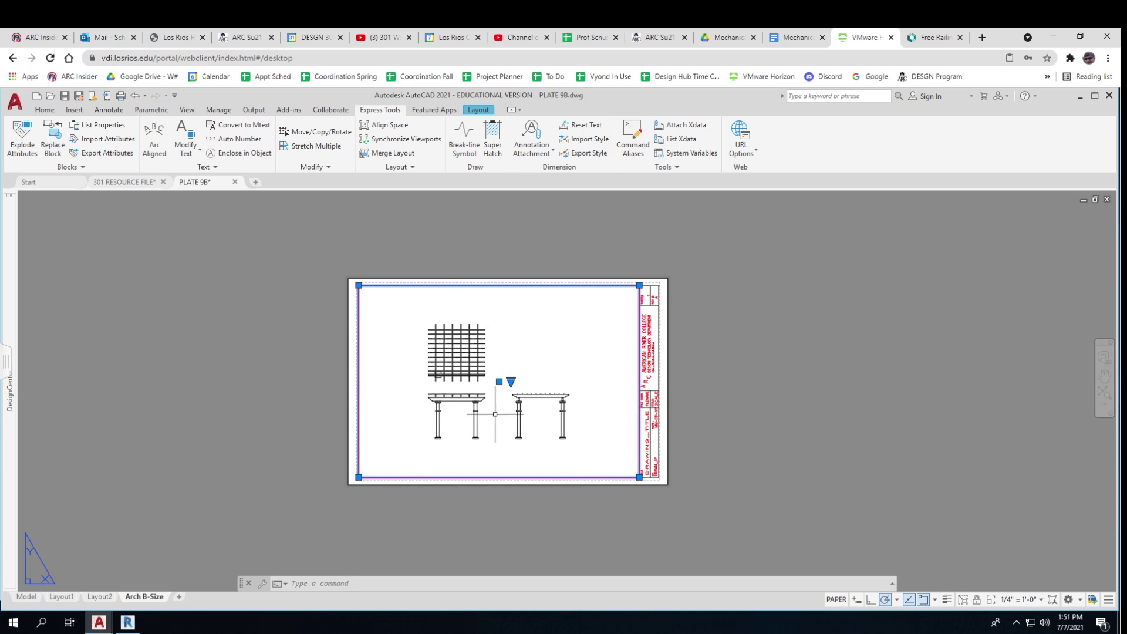
# - Try 3/8" = 1'-0" on the viewport, then return it to 1/4" = 1'-0"
pyautogui.click(1042, 600)
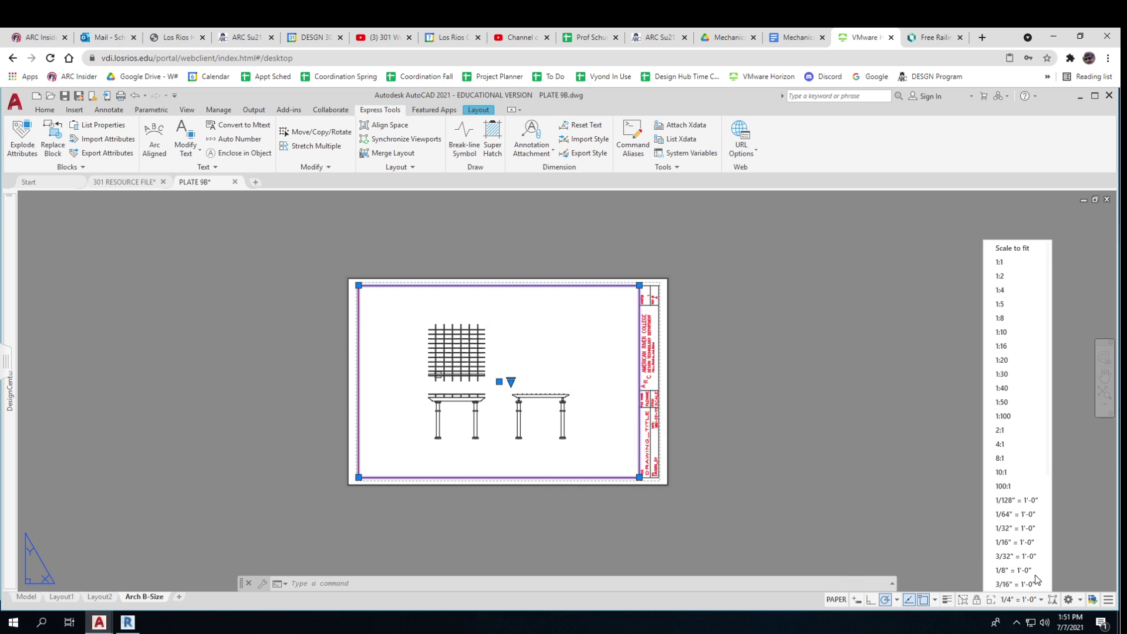
pyautogui.scroll(-1, 1012, 578)
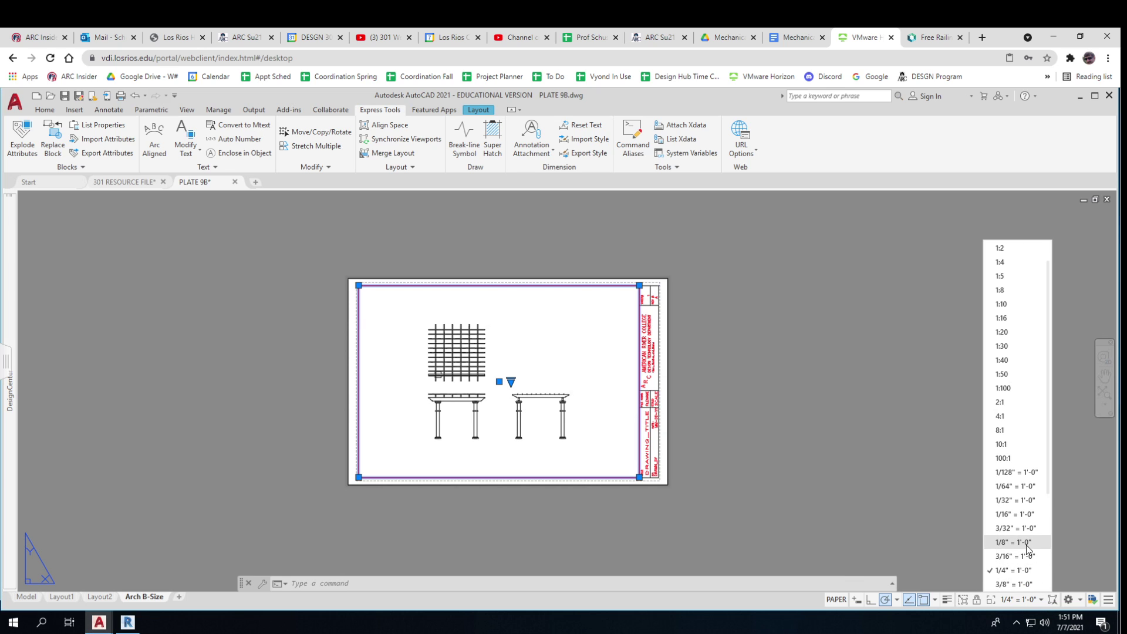
pyautogui.click(1012, 584)
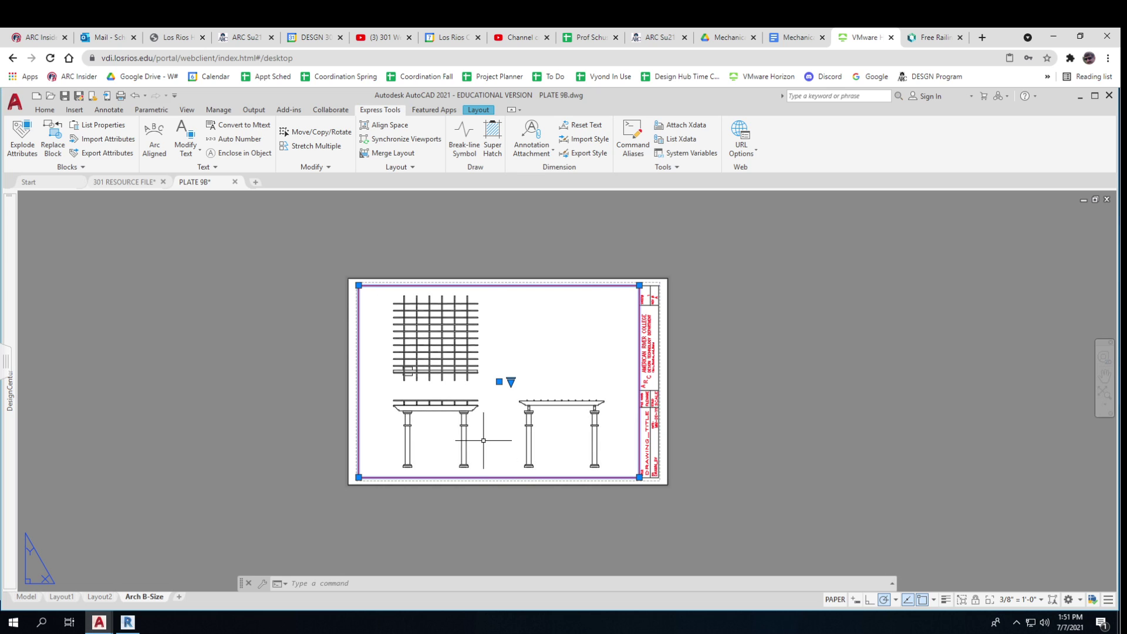
pyautogui.click(1043, 601)
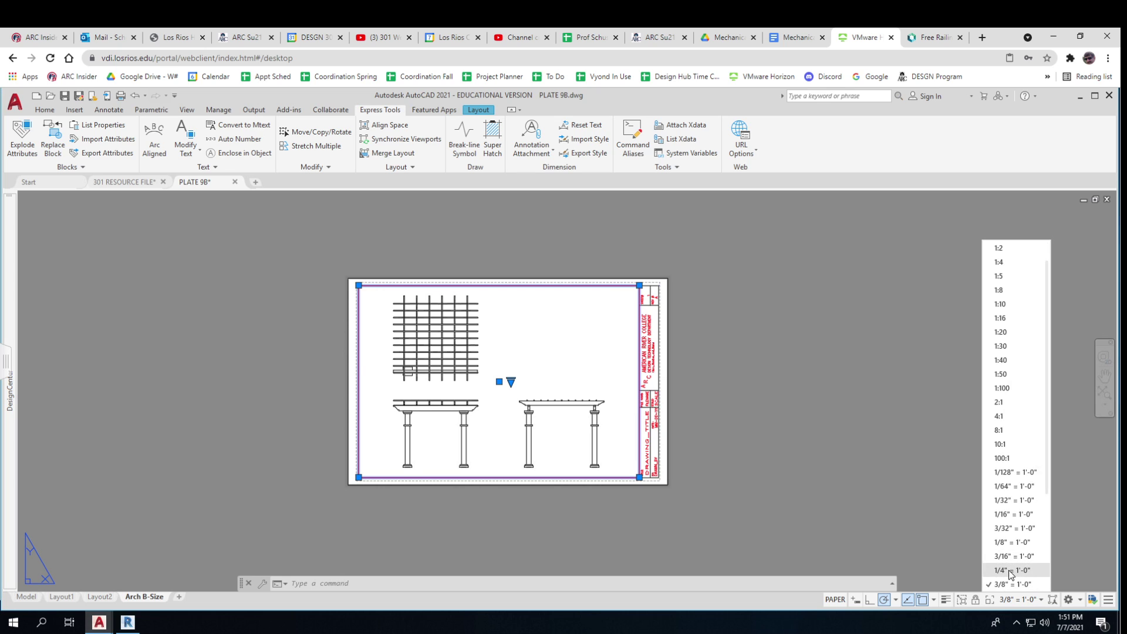
pyautogui.click(1013, 570)
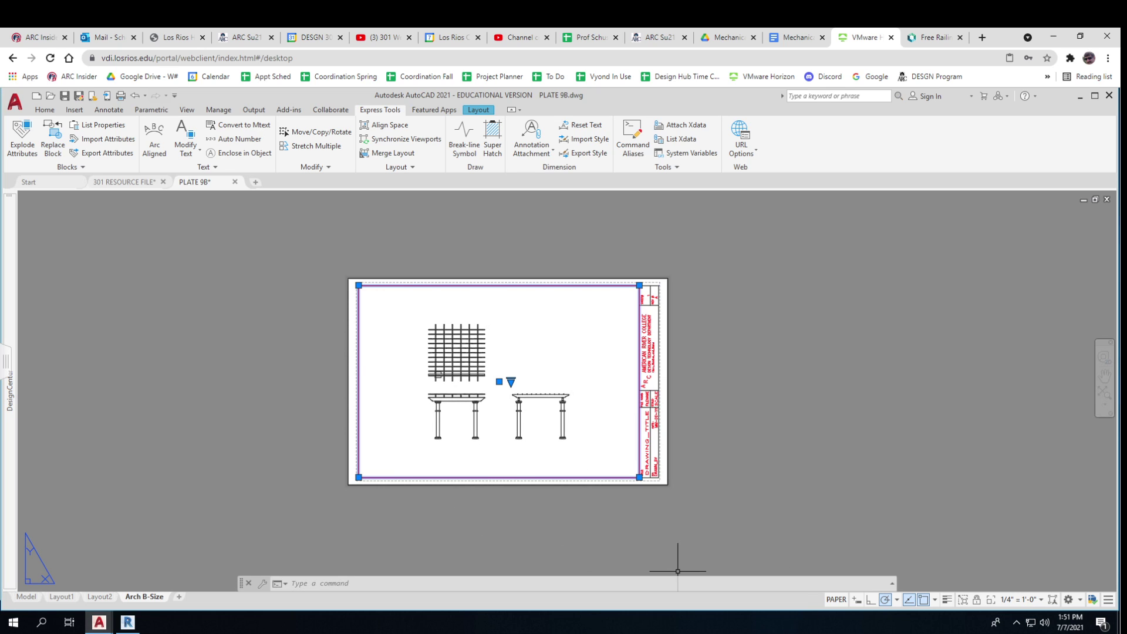
# - Keep the viewport at 1/4" = 1'-0", lock its display, and deselect it
pyautogui.click(1041, 601)
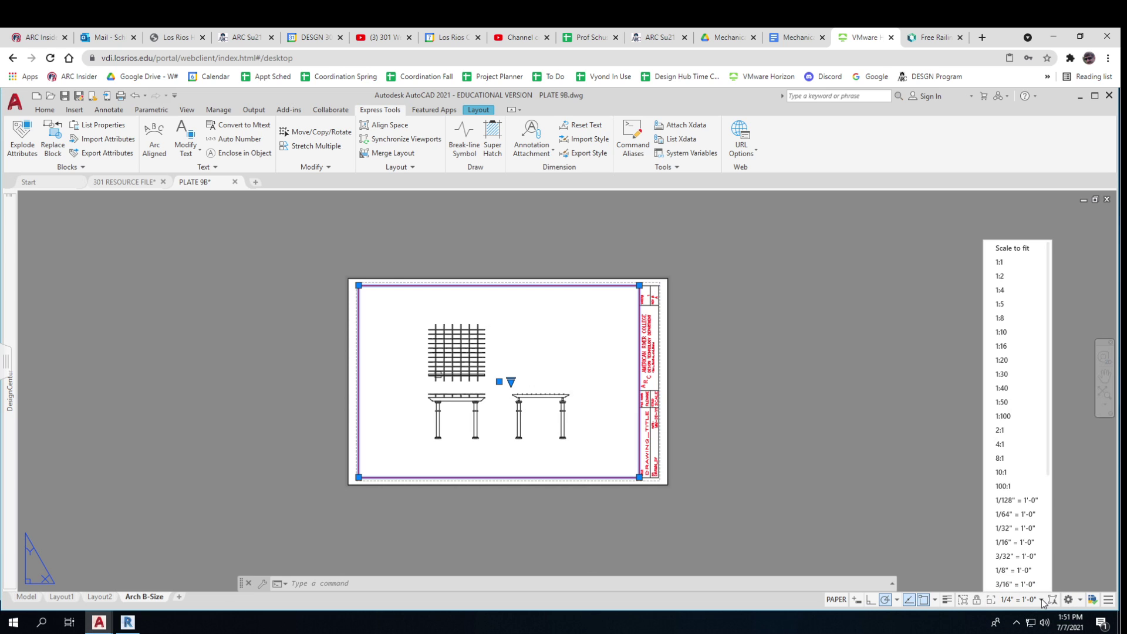
pyautogui.scroll(-2, 1027, 578)
pyautogui.click(1018, 576)
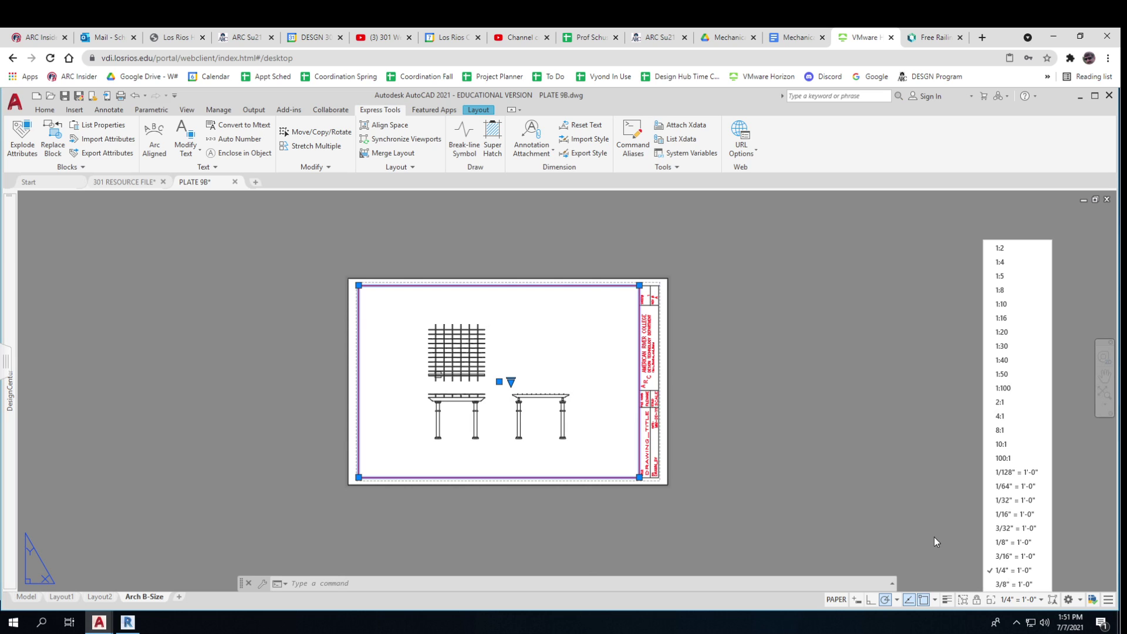
pyautogui.click(976, 603)
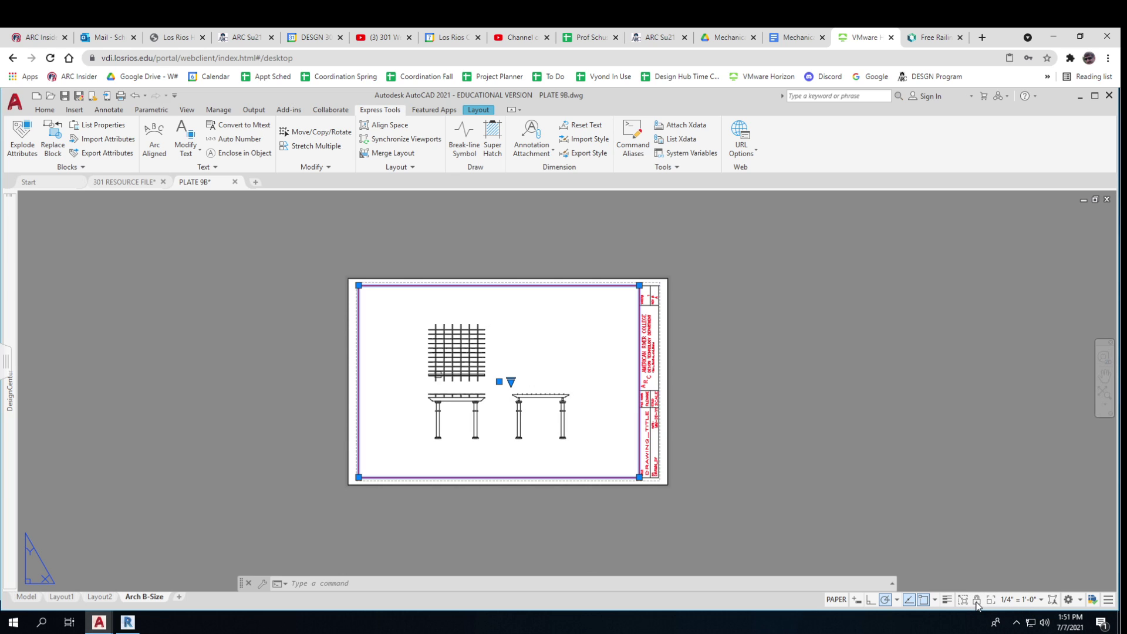
pyautogui.click(972, 601)
pyautogui.click(833, 480)
pyautogui.press('Escape')
pyautogui.press('Escape')
pyautogui.press('Escape')
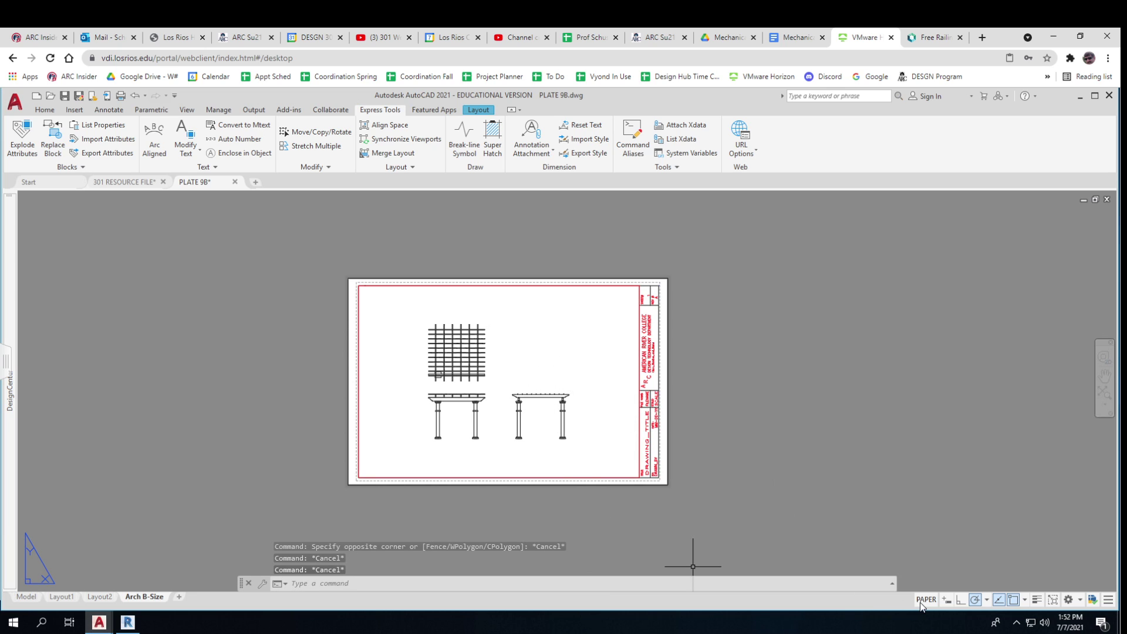
# - Show the Annotate tools, briefly enter model space in the viewport, and review the dimension style list
pyautogui.click(154, 598)
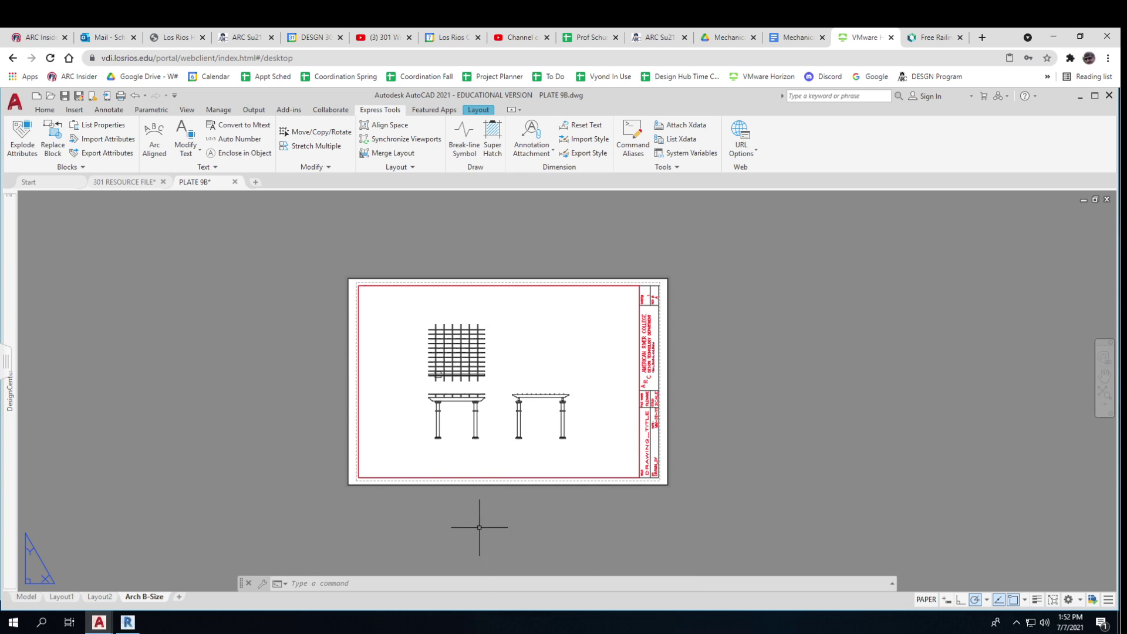
pyautogui.click(108, 110)
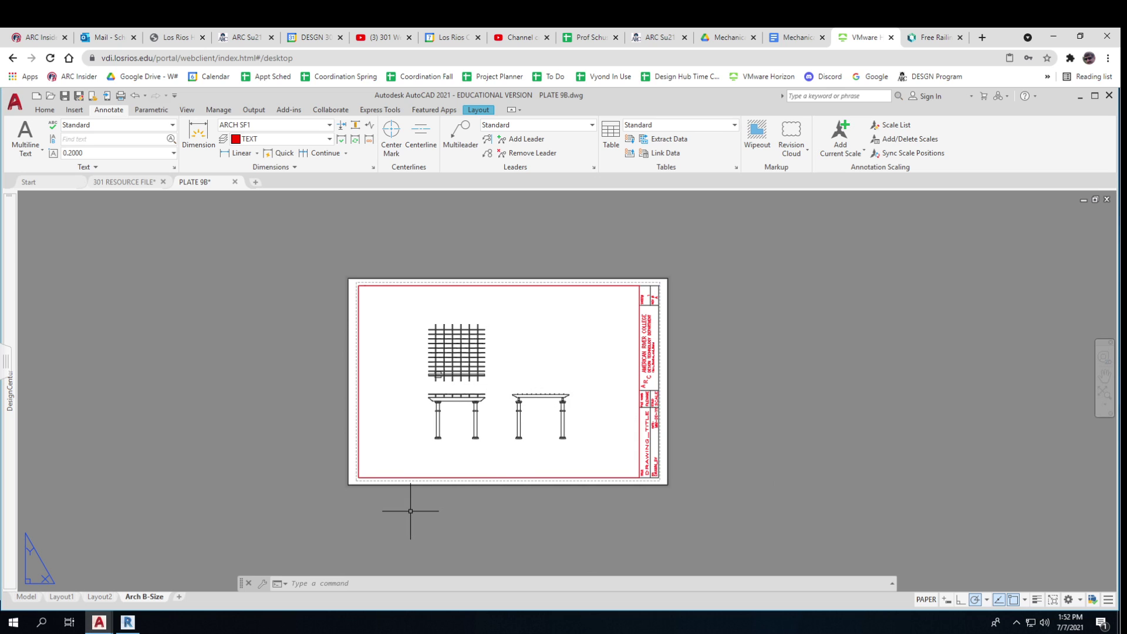
pyautogui.click(926, 599)
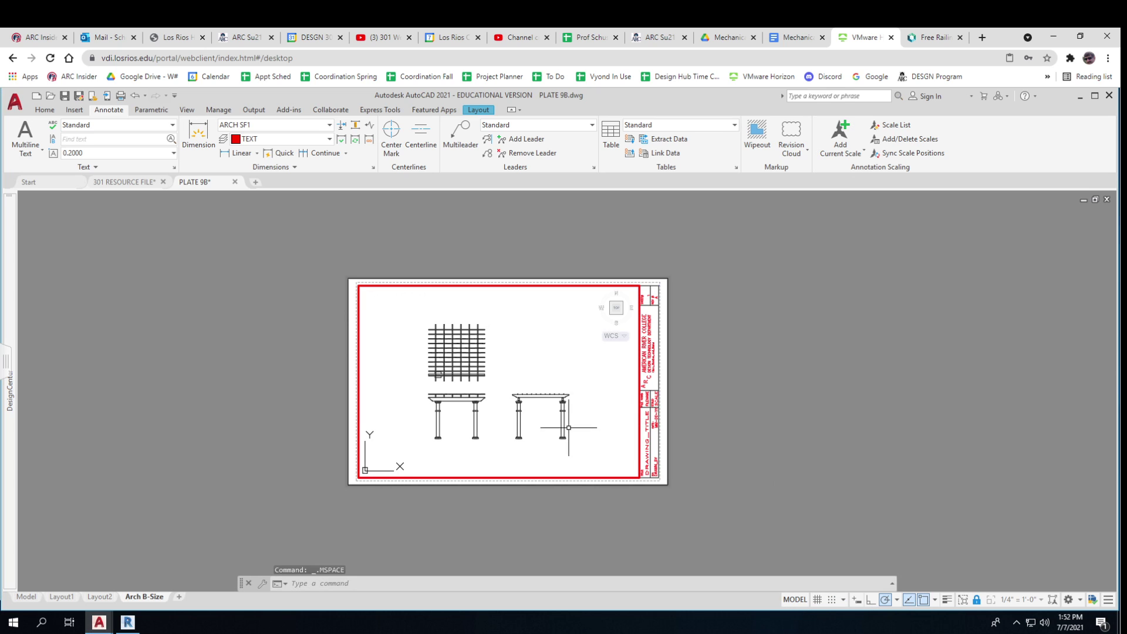
pyautogui.click(794, 600)
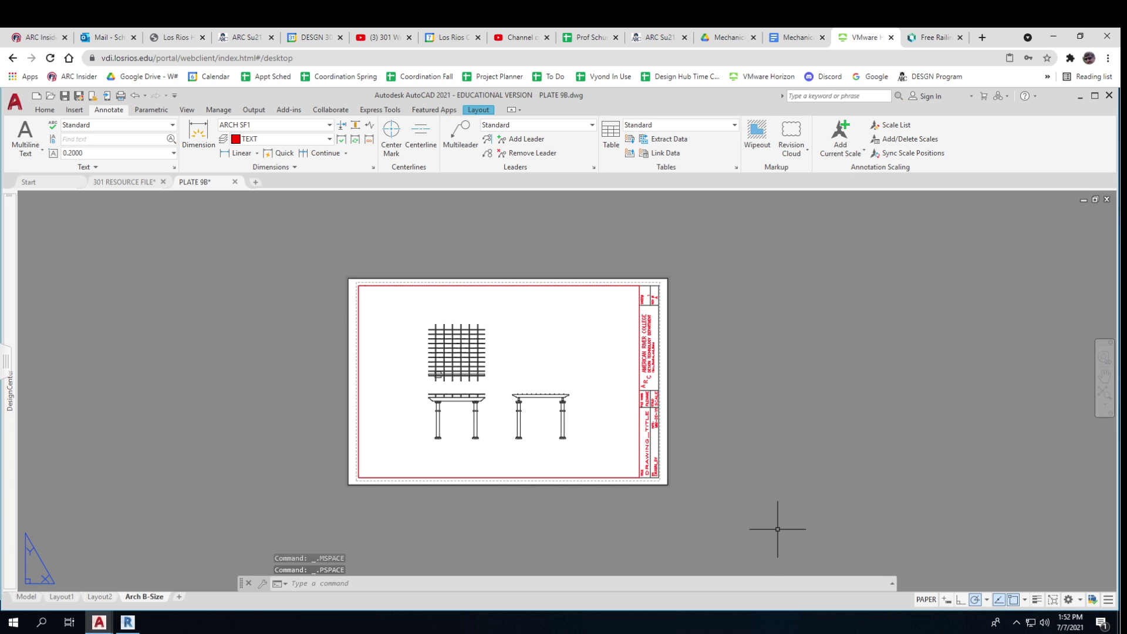
pyautogui.click(930, 598)
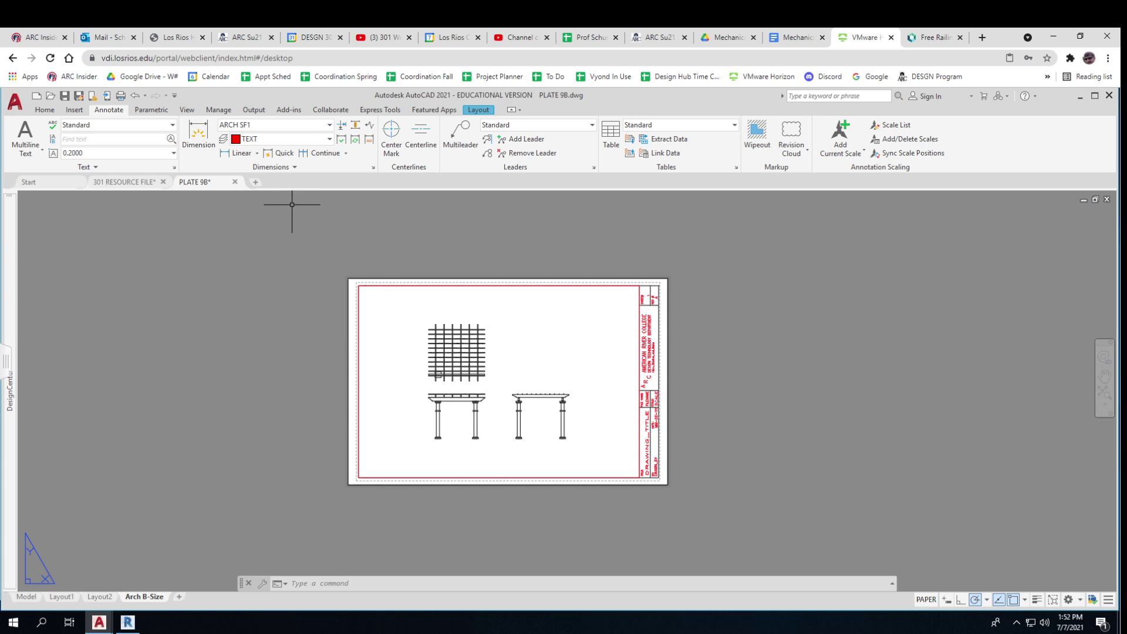
pyautogui.click(330, 125)
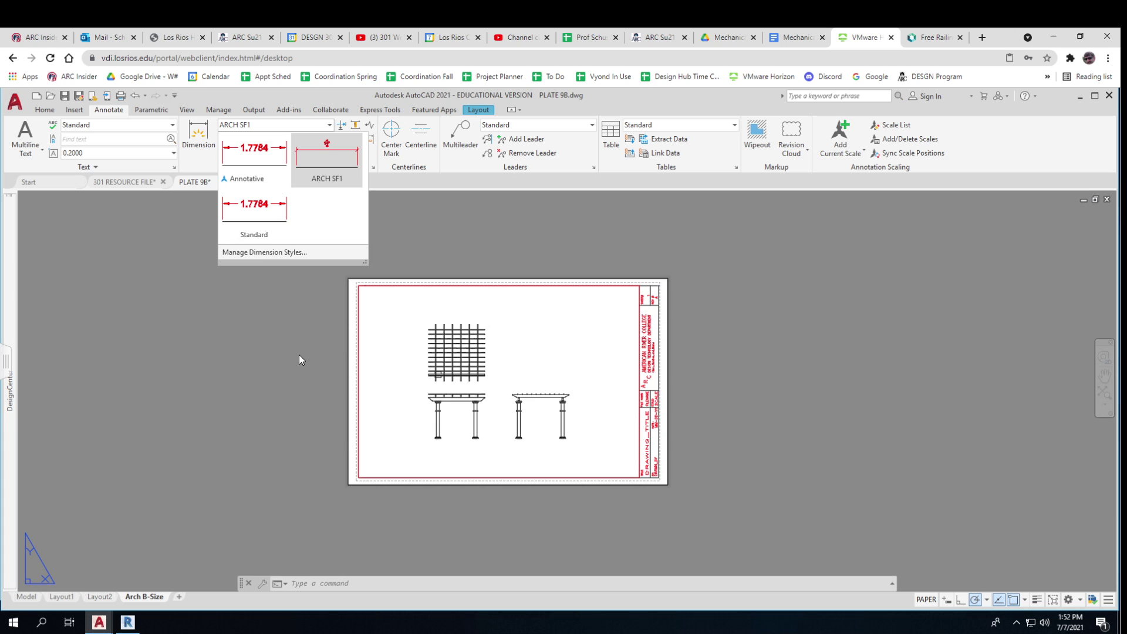
pyautogui.press('Escape')
pyautogui.press('Escape')
pyautogui.press('Escape')
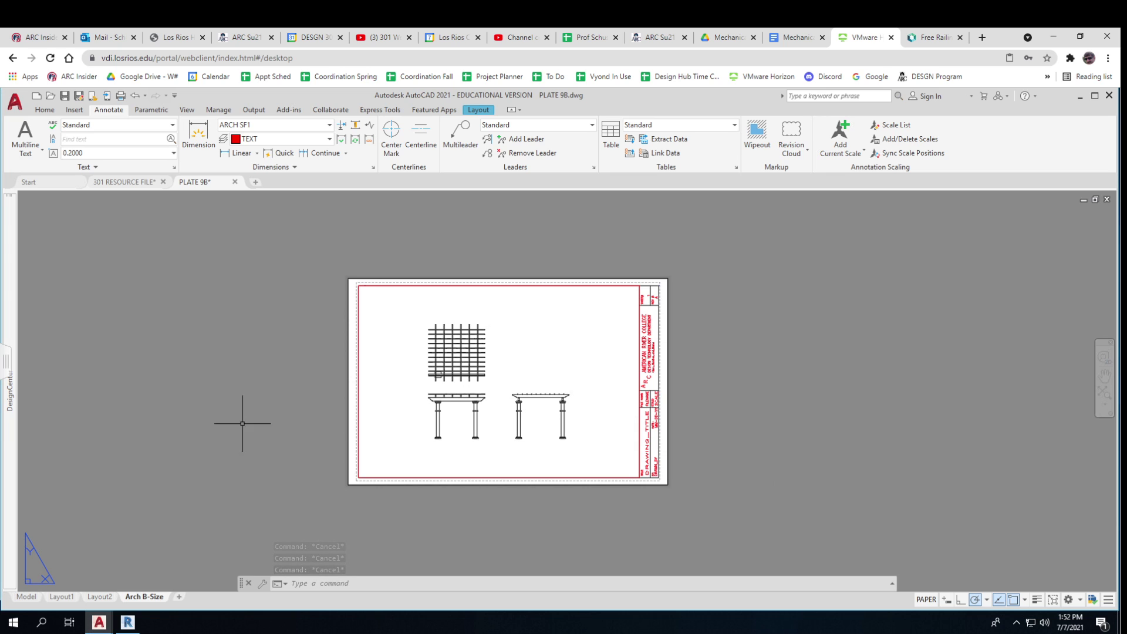
# - Drag the ARCH SF1 dimension style from 301 RESOURCE FILE's Dimstyles into PLATE 9B
pyautogui.moveTo(13, 412)
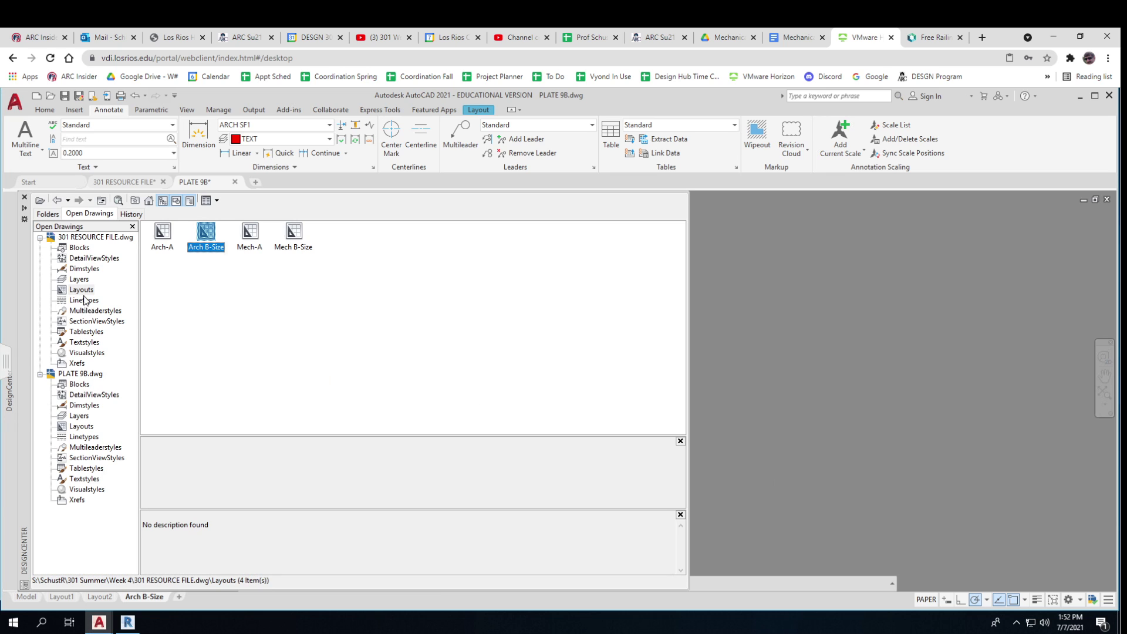
pyautogui.click(86, 269)
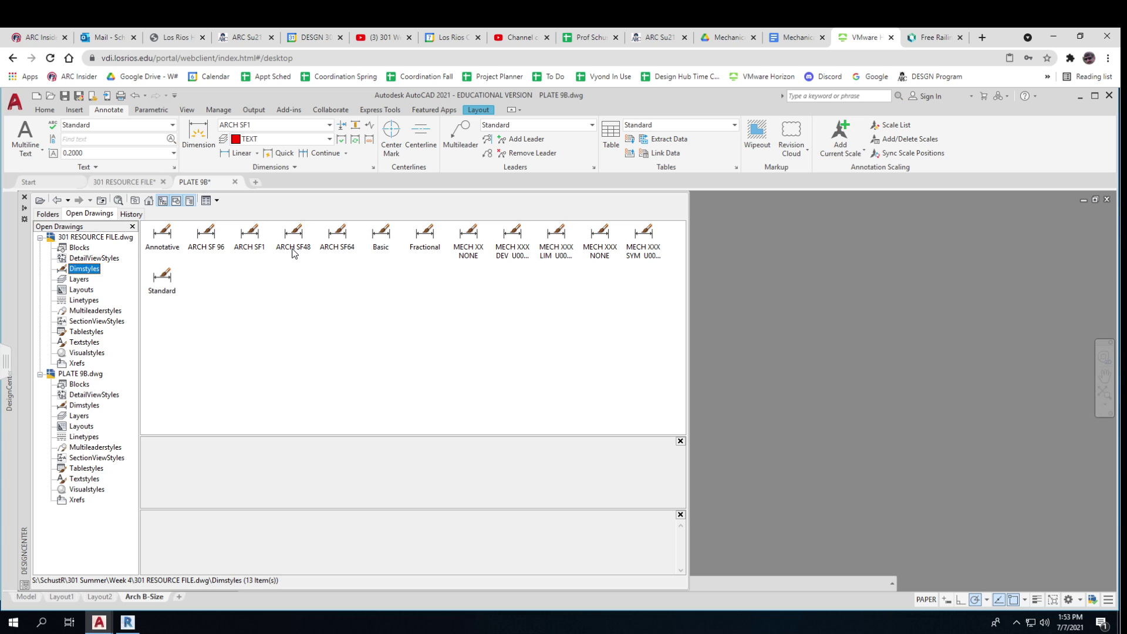
pyautogui.click(333, 252)
pyautogui.moveTo(248, 237); pyautogui.dragTo(632, 267)
pyautogui.moveTo(758, 279); pyautogui.dragTo(756, 273)
# - Bring the Fractional dimension style into the drawing too, then close DesignCenter
pyautogui.hotkey('ctrl', '2')
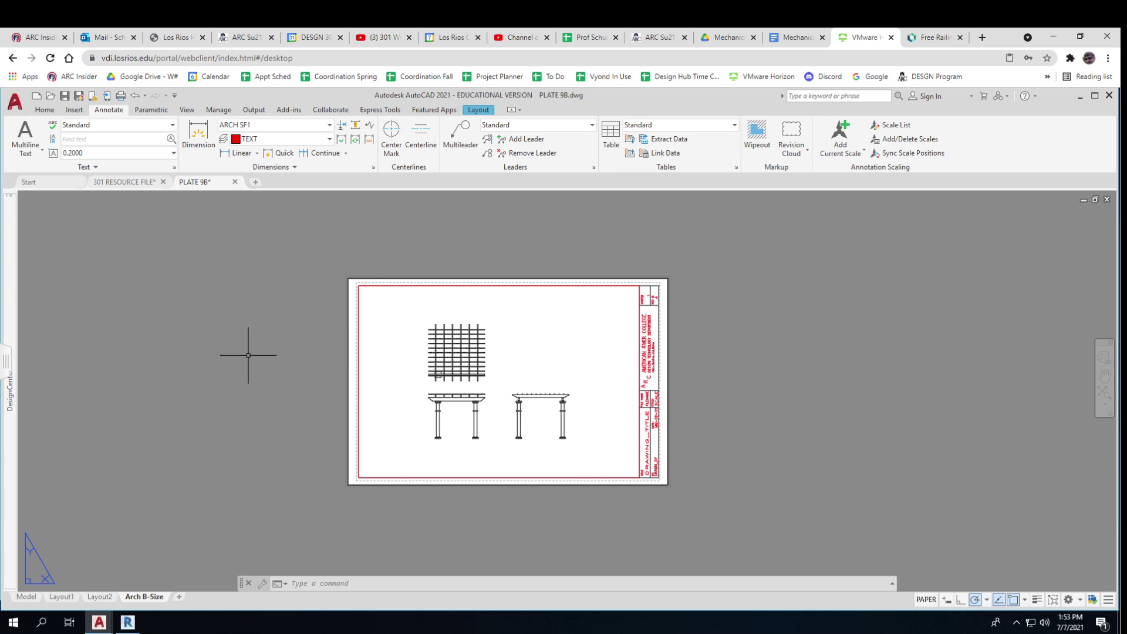
pyautogui.hotkey('ctrl', '2')
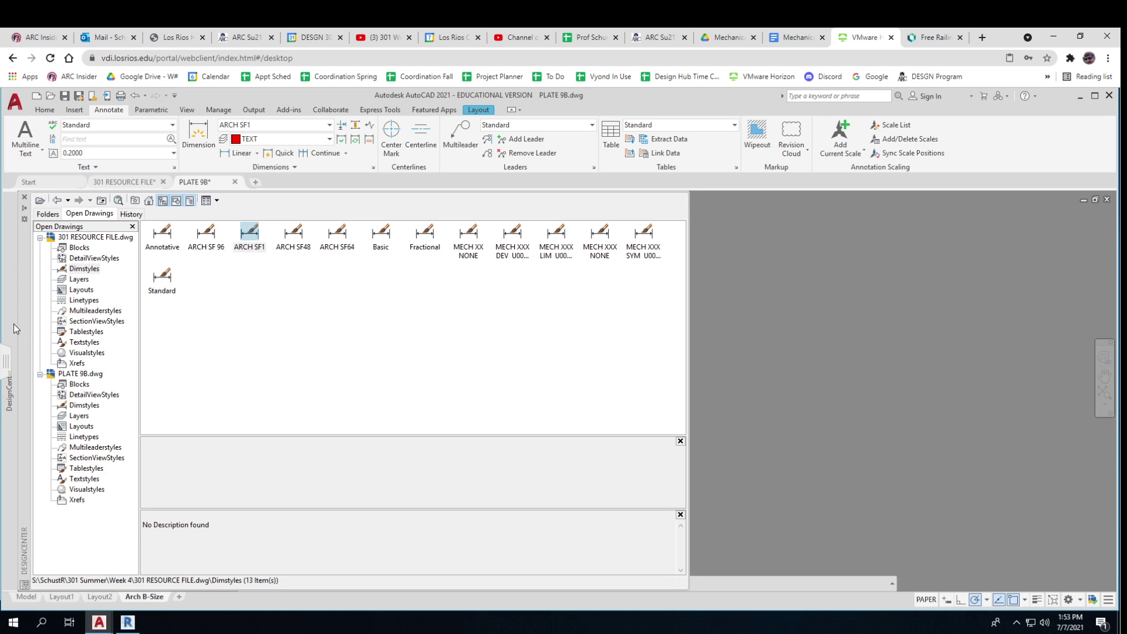
pyautogui.click(423, 240)
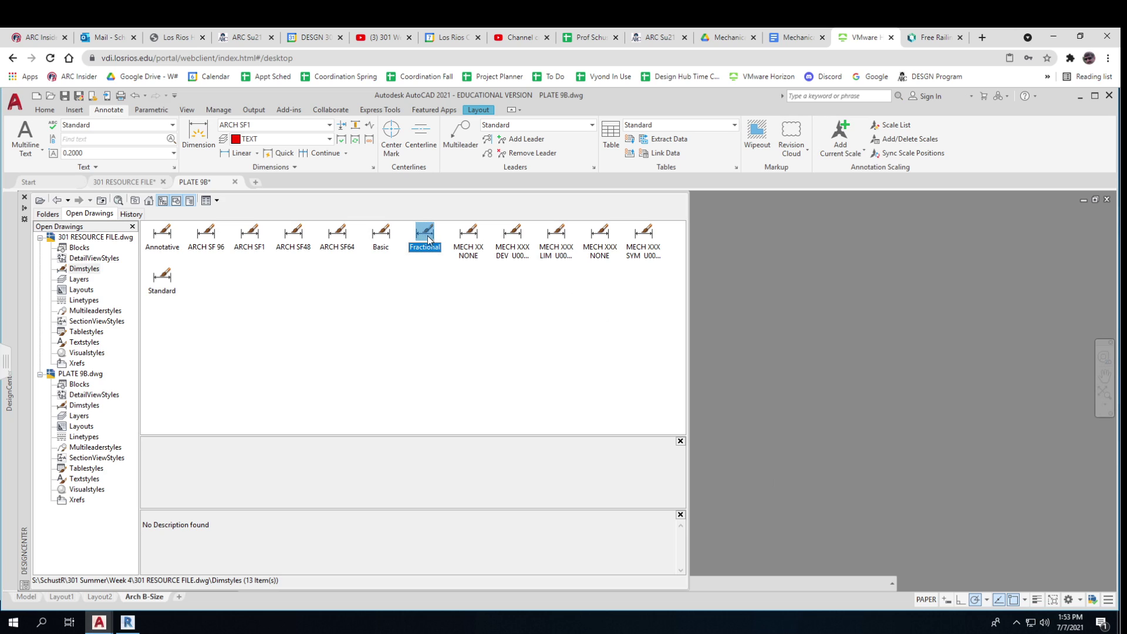
pyautogui.click(738, 270)
pyautogui.hotkey('ctrl', '2')
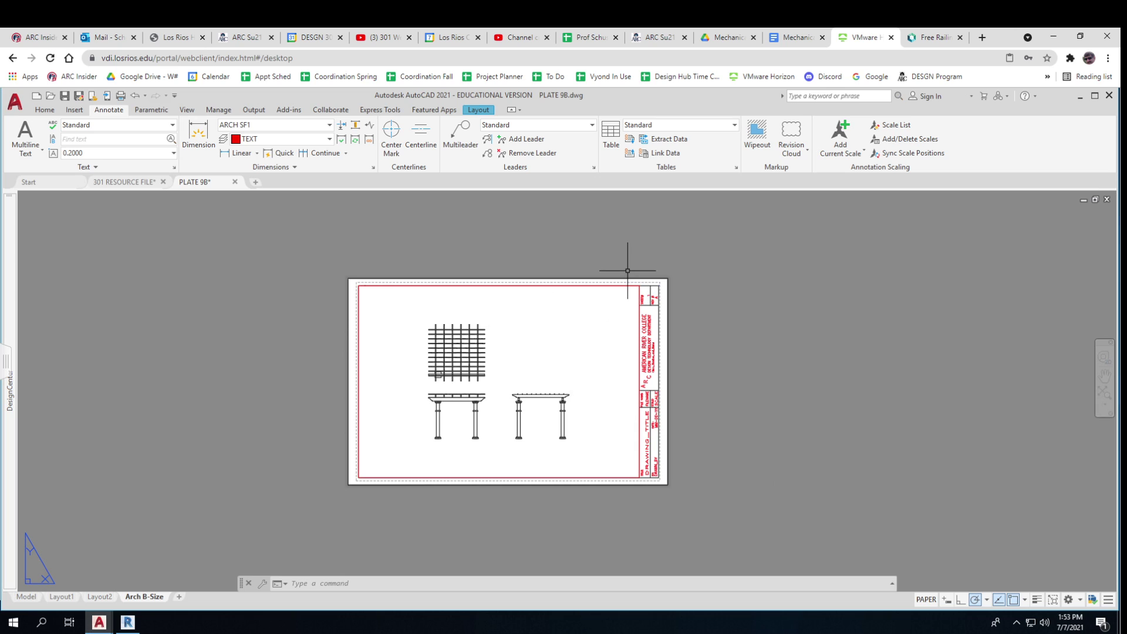
# - Make Fractional the current dimension style, with dimensions on the TEXT layer
pyautogui.click(329, 125)
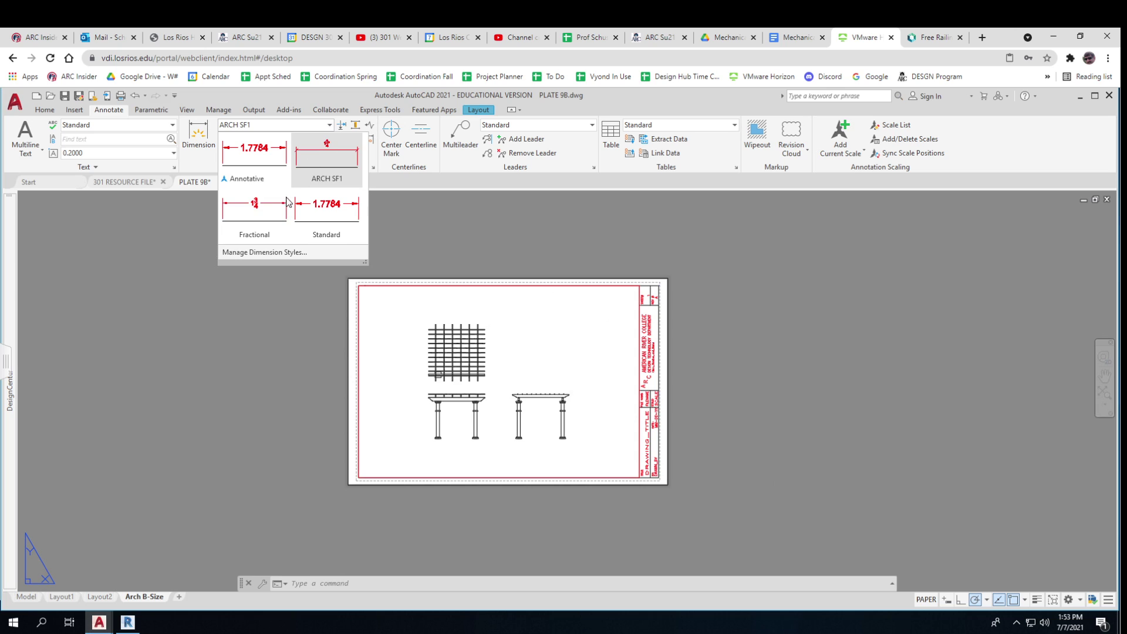
pyautogui.click(280, 209)
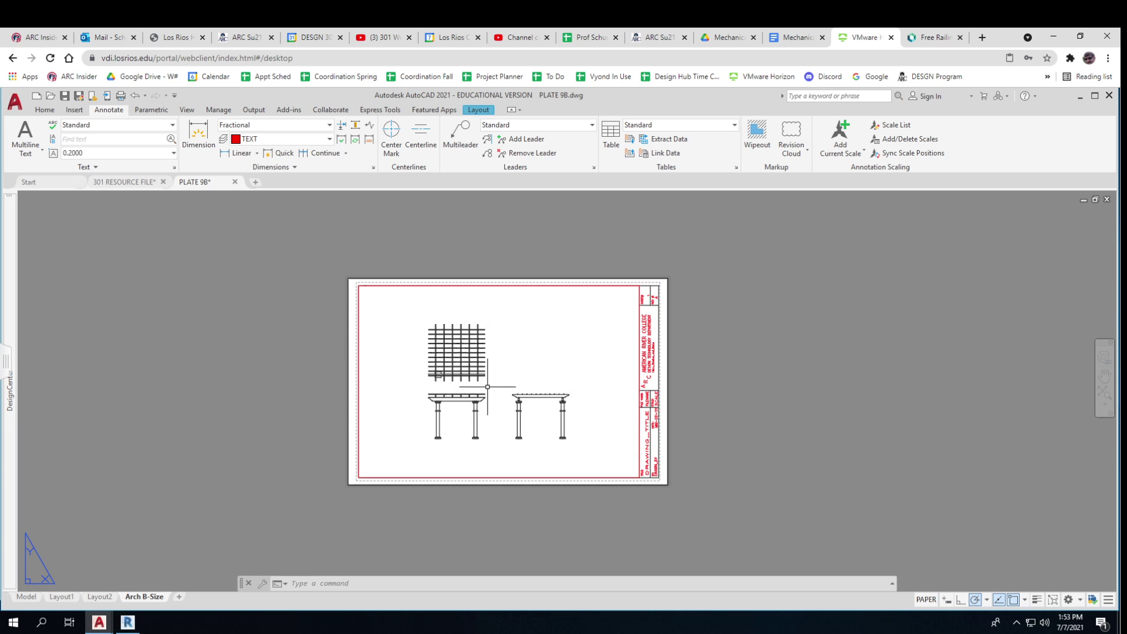
pyautogui.click(305, 142)
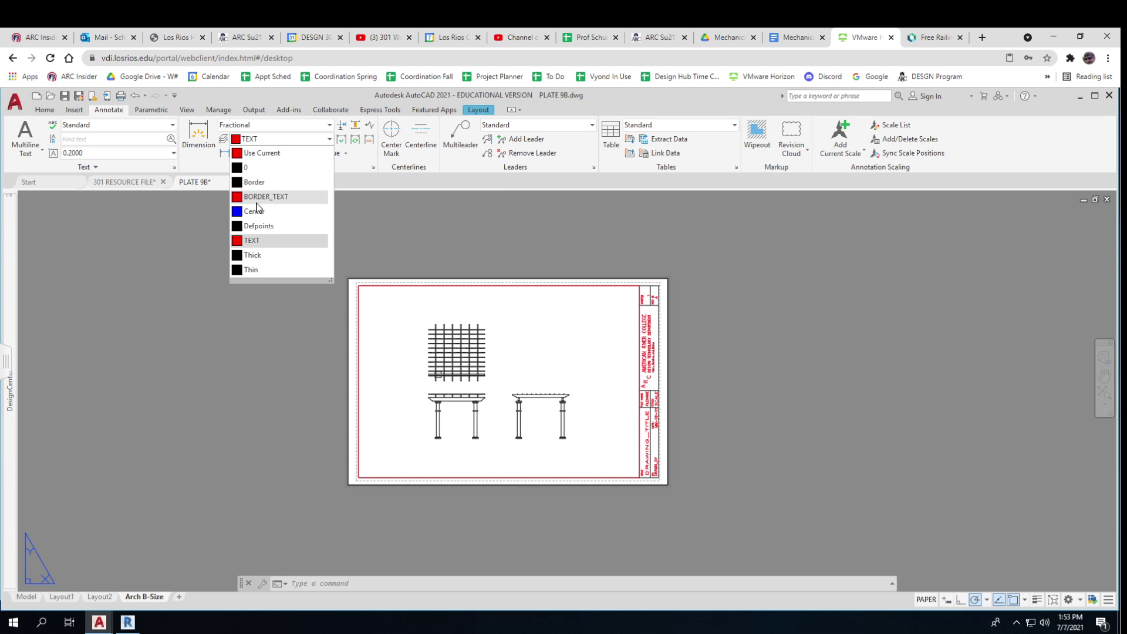
pyautogui.click(252, 241)
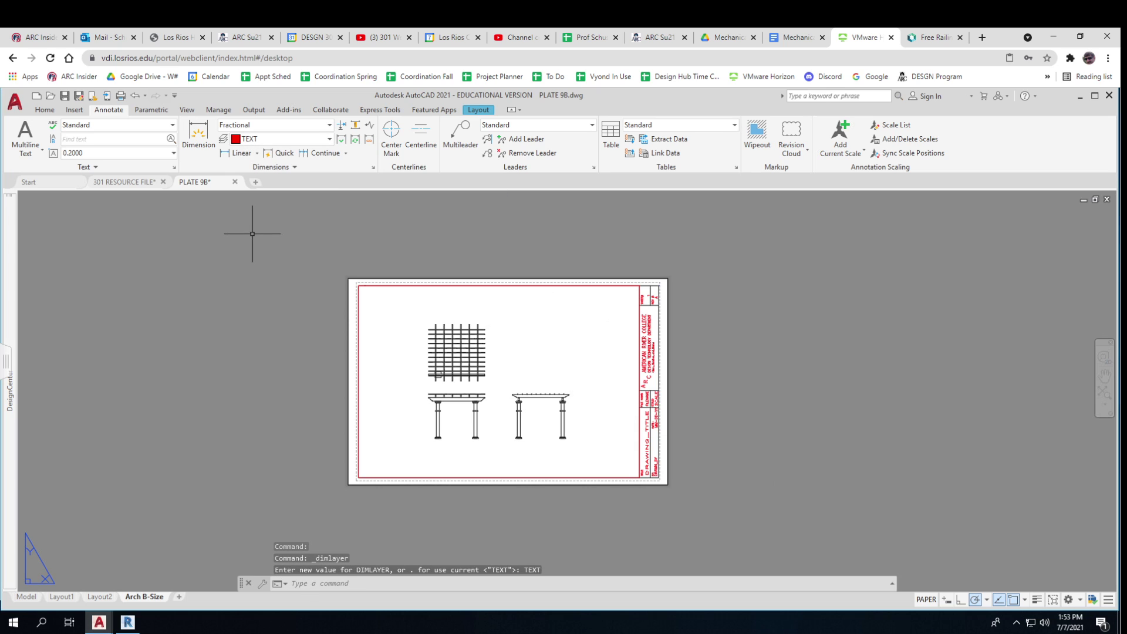
# - Dimension the right pergola's cornice width, placing the 144 dimension above it
pyautogui.click(238, 153)
pyautogui.scroll(6, 568, 422)
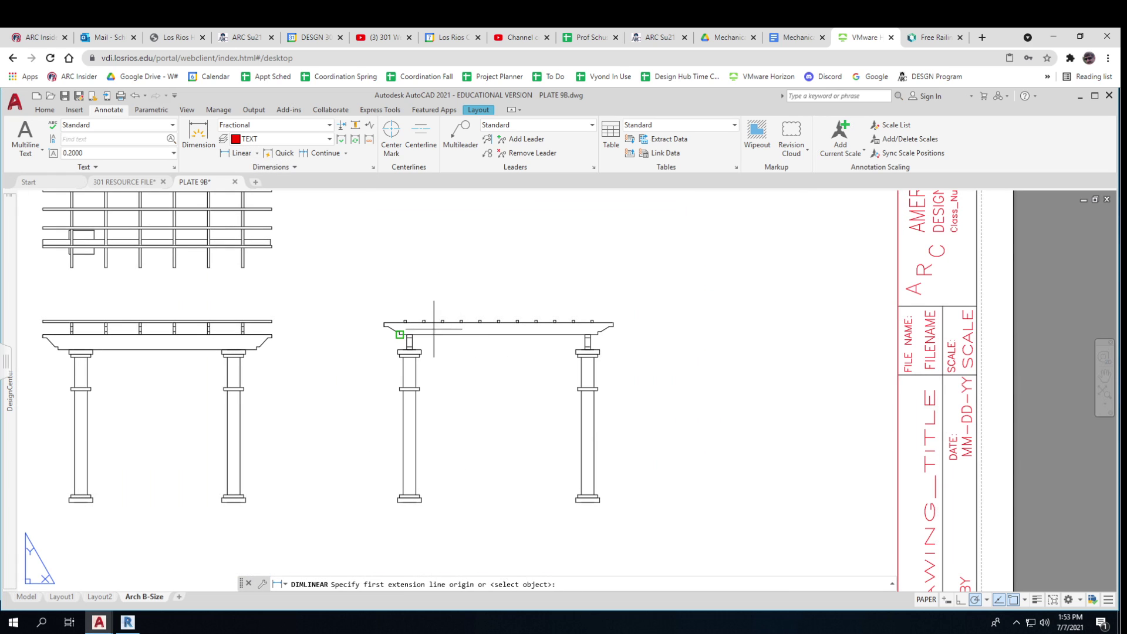
pyautogui.click(384, 322)
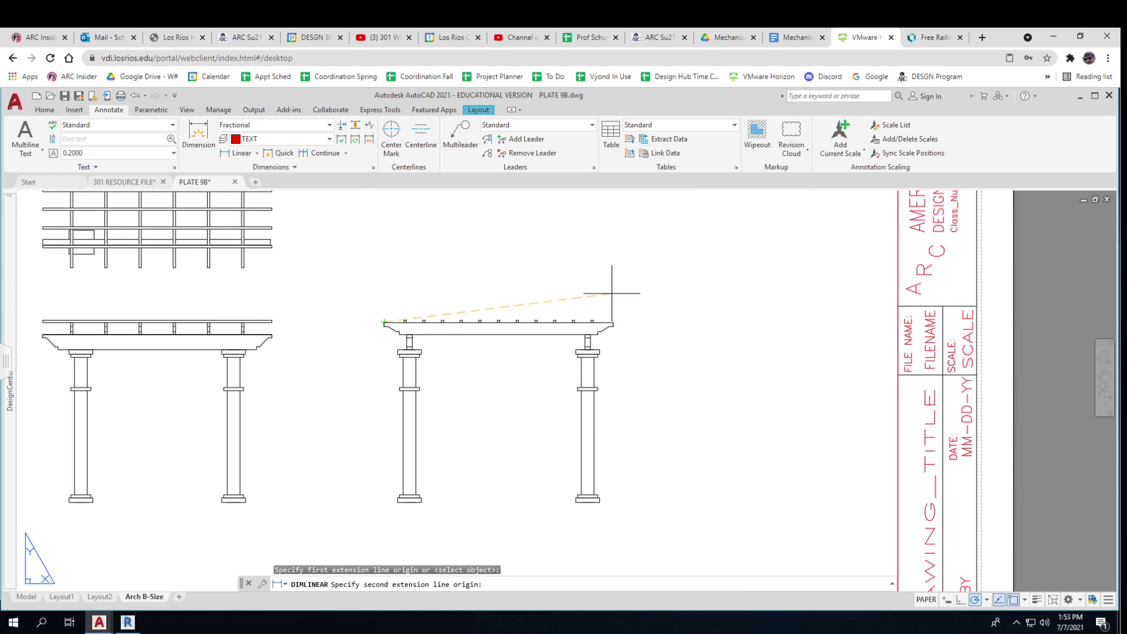
pyautogui.click(613, 322)
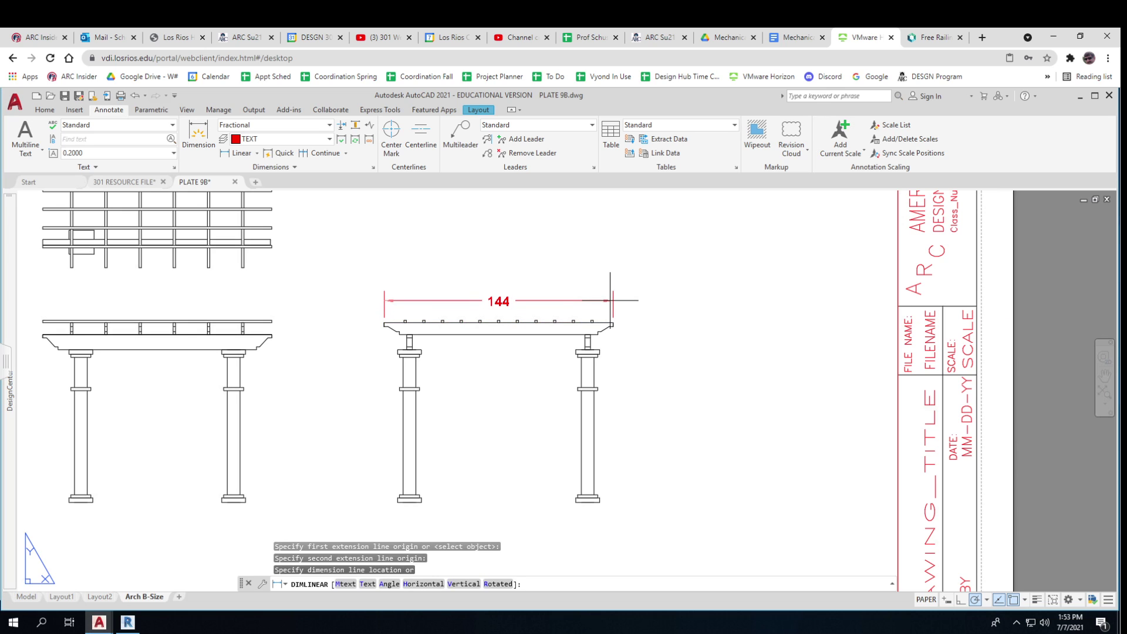
pyautogui.click(611, 296)
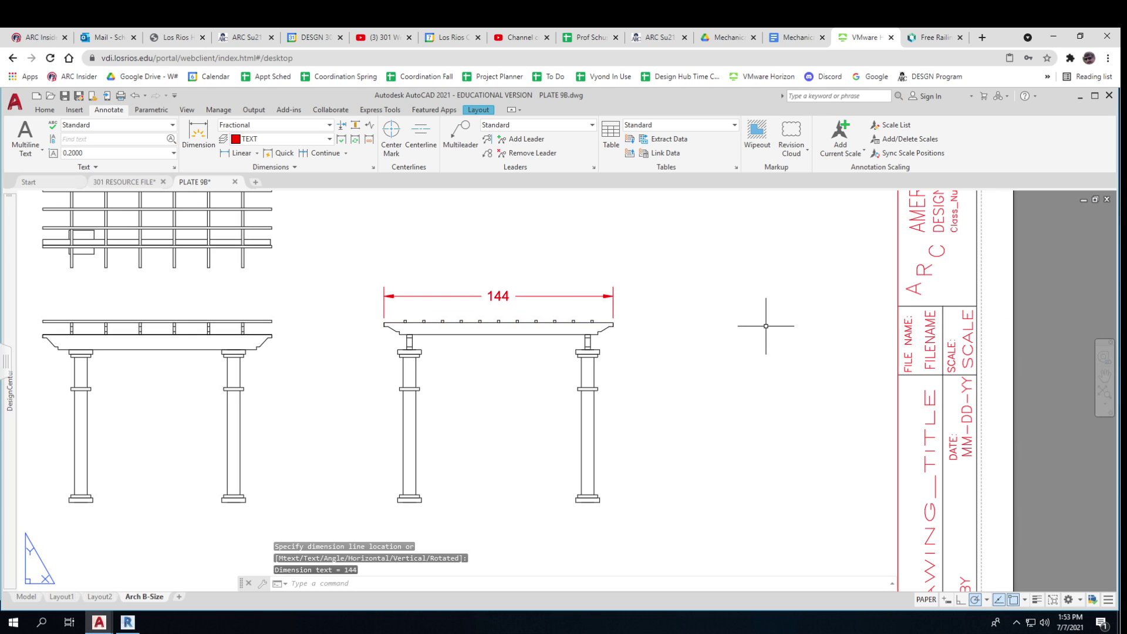
pyautogui.press('Escape')
pyautogui.press('Escape')
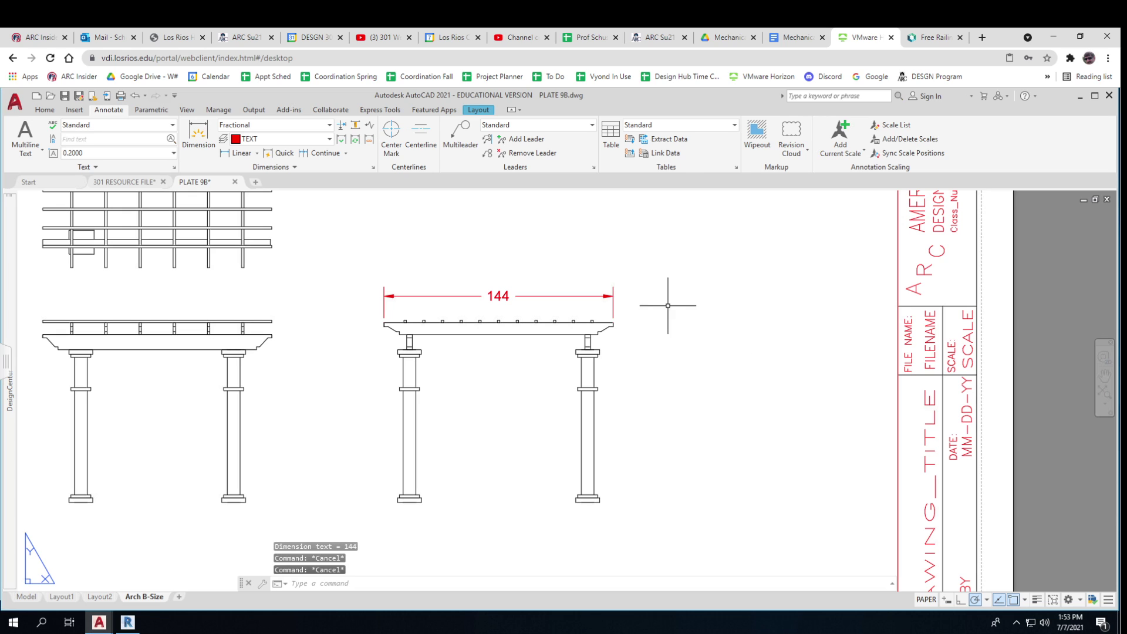
# - Restyle the 144 dimension to ARCH SF1 so it reads 12'
pyautogui.click(613, 295)
pyautogui.moveTo(613, 295)
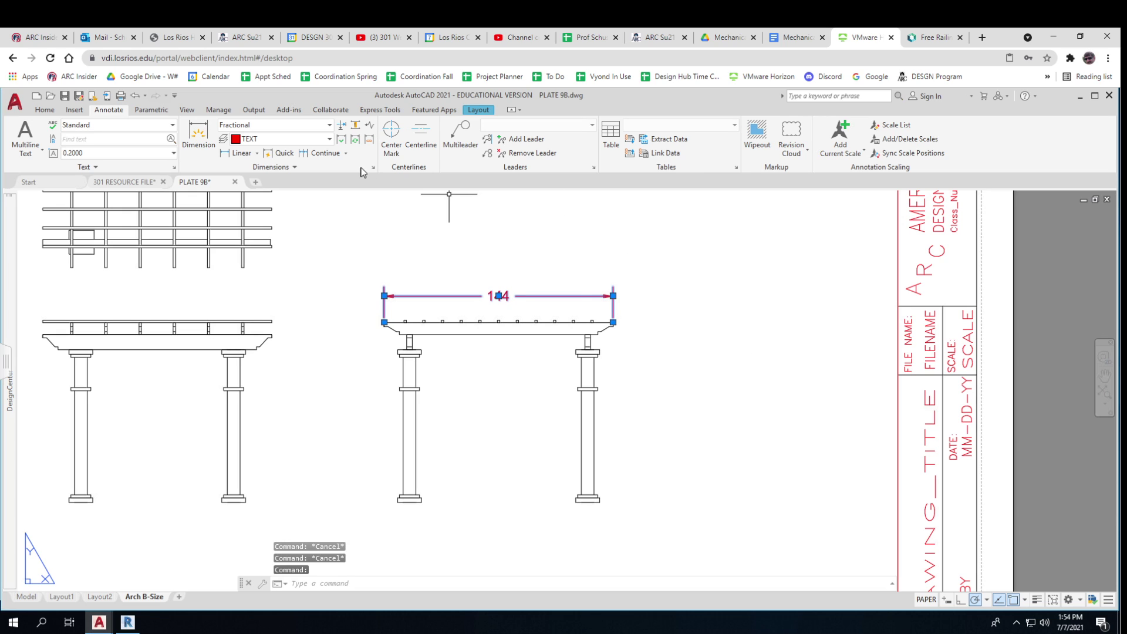
pyautogui.click(327, 125)
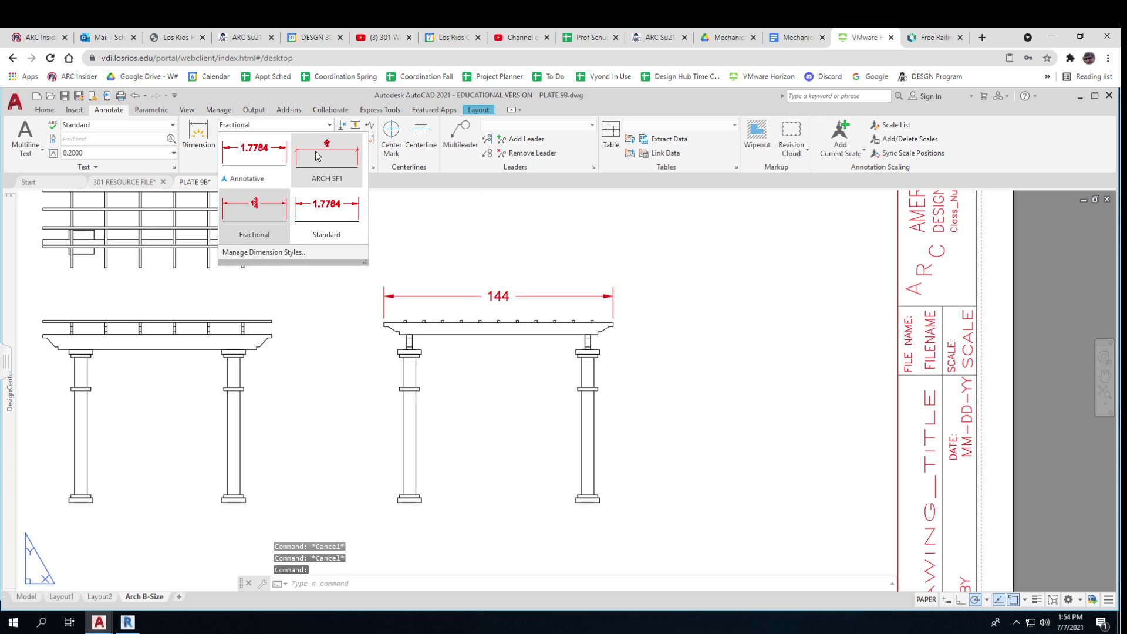
pyautogui.click(323, 152)
pyautogui.press('Escape')
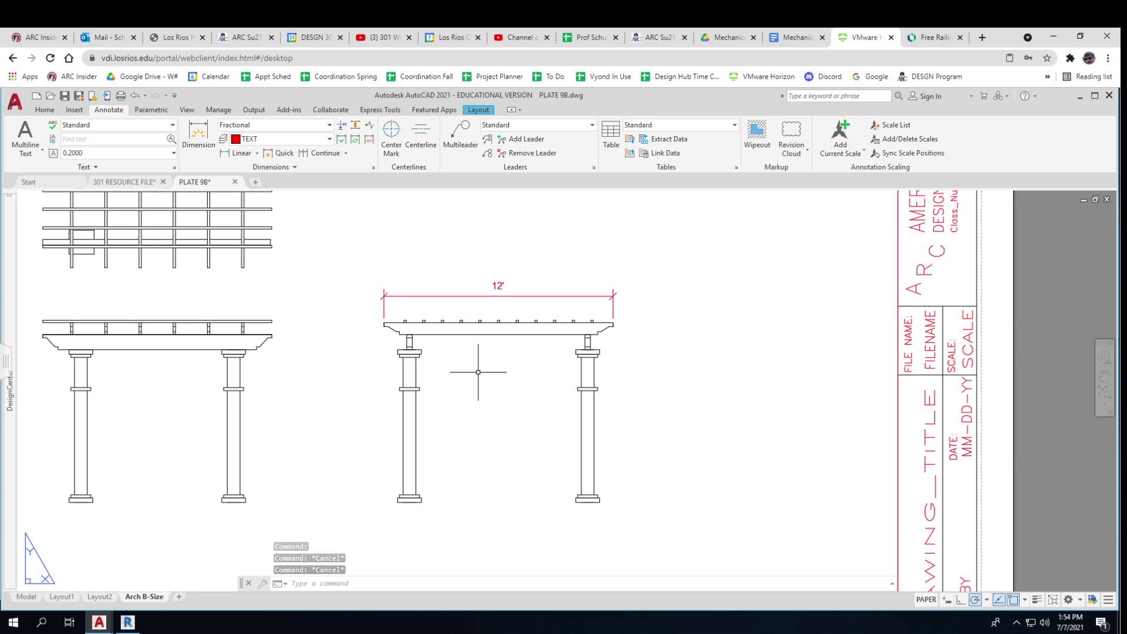
# - Attempt a linear dimension from the beam's left end, cancelling the unwanted 12 1/2 result
pyautogui.scroll(2, 478, 372)
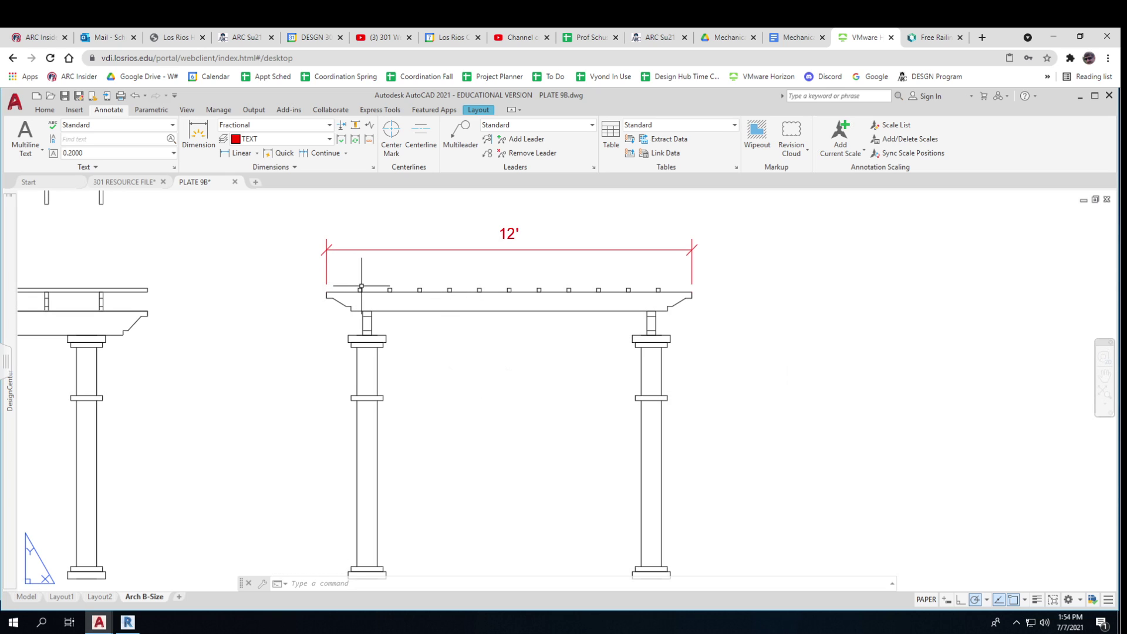
pyautogui.click(234, 153)
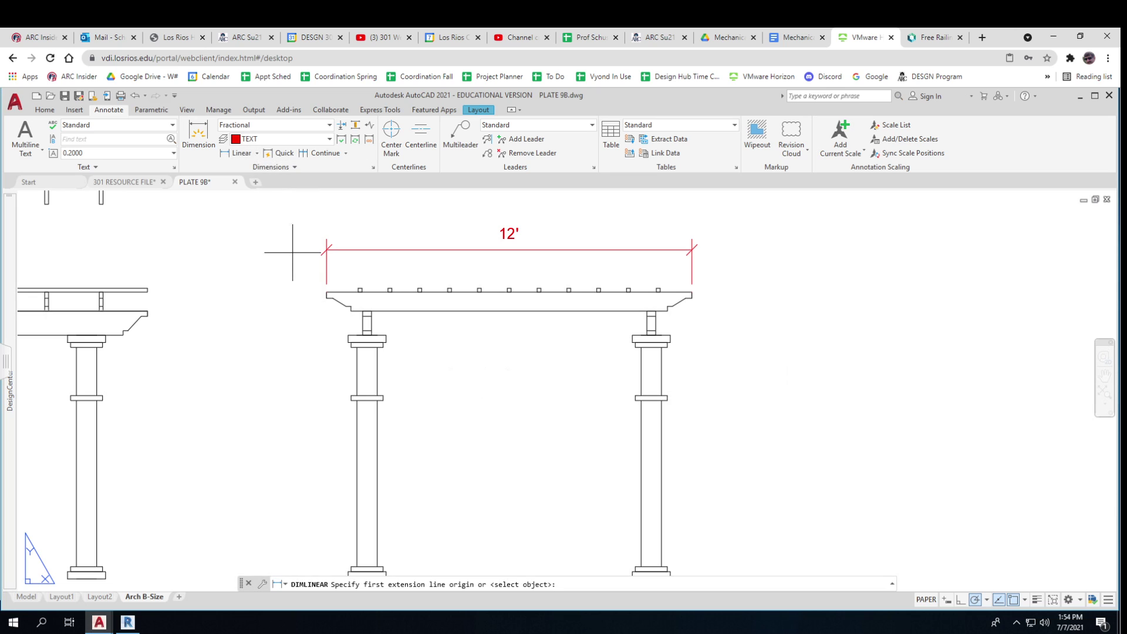
pyautogui.click(327, 280)
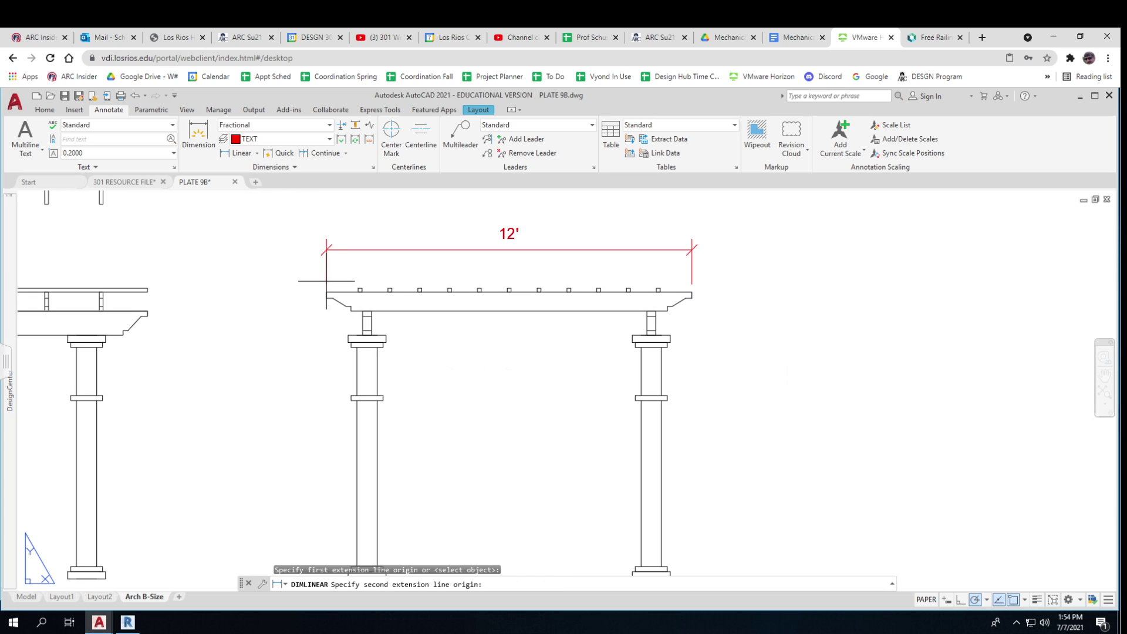
pyautogui.click(359, 287)
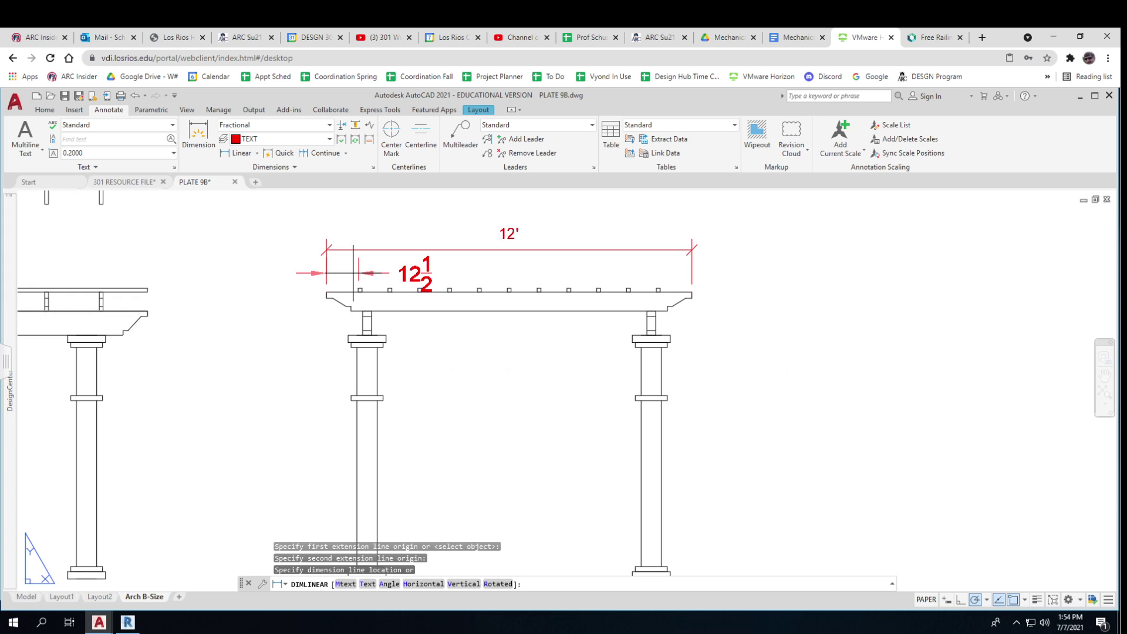
pyautogui.press('Escape')
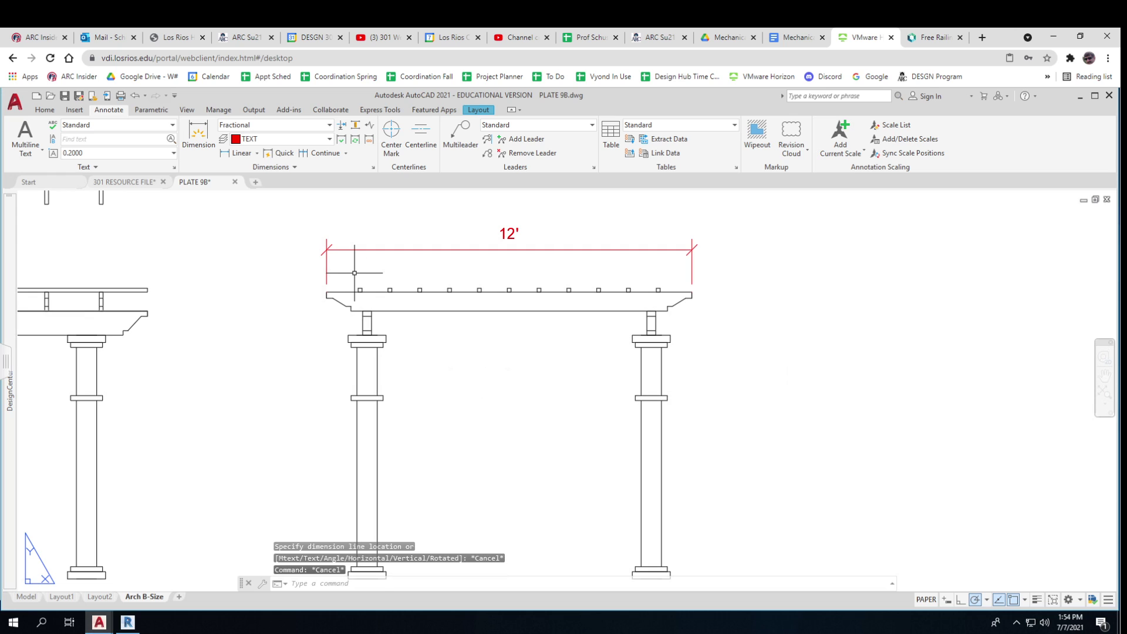
pyautogui.click(1024, 599)
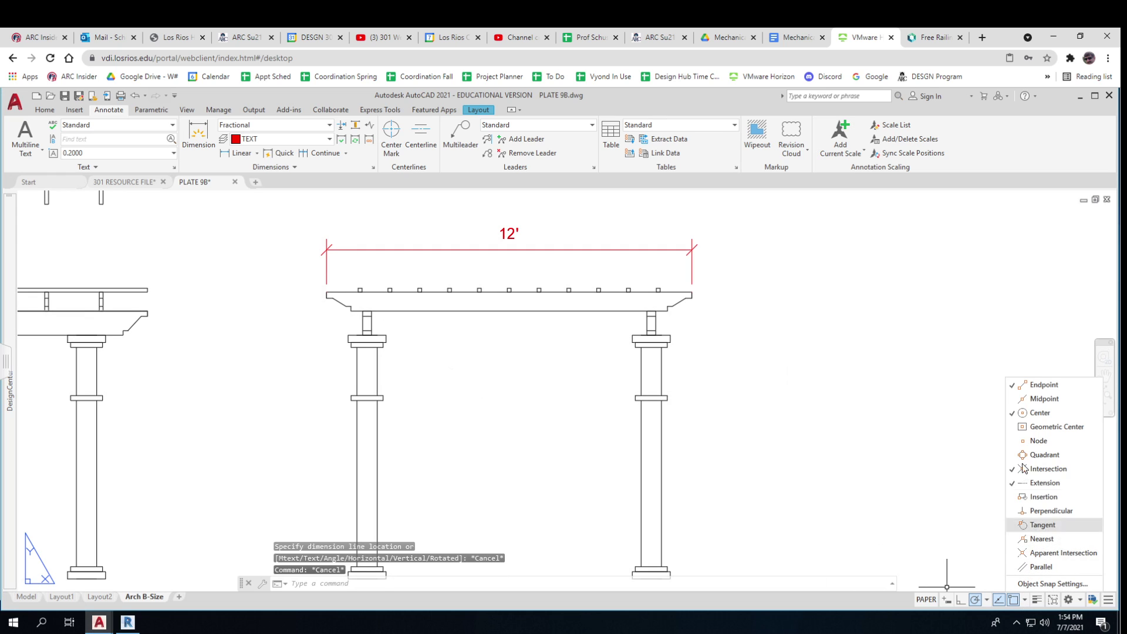
pyautogui.press('Escape')
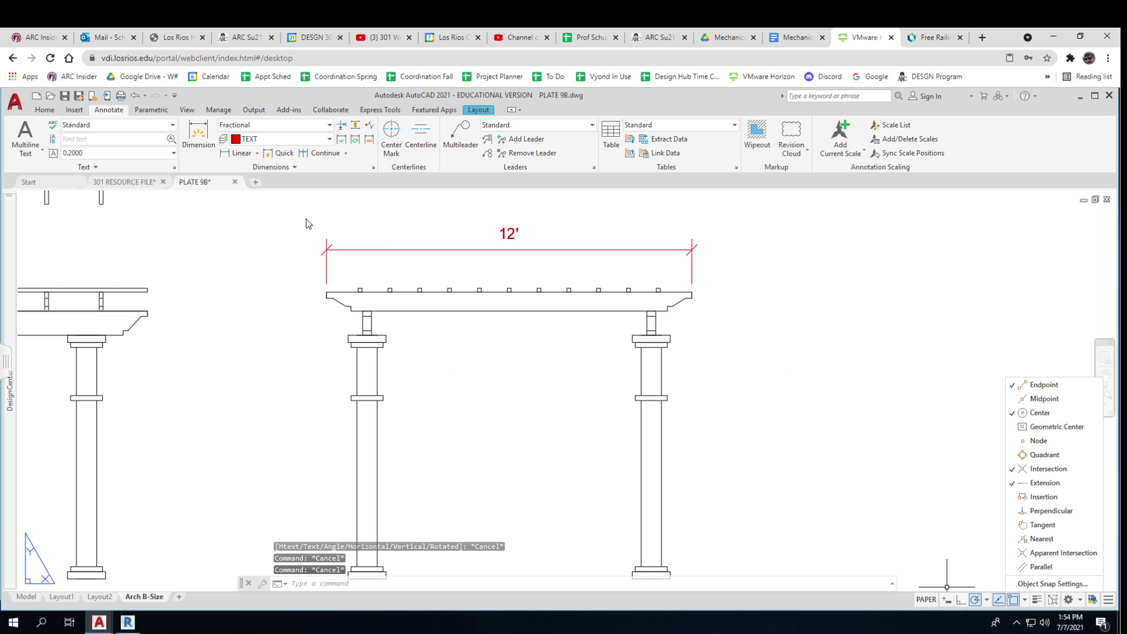
# - Add a linear dimension between the 12' dimension's endpoints, placed above it, reading 3
pyautogui.click(233, 155)
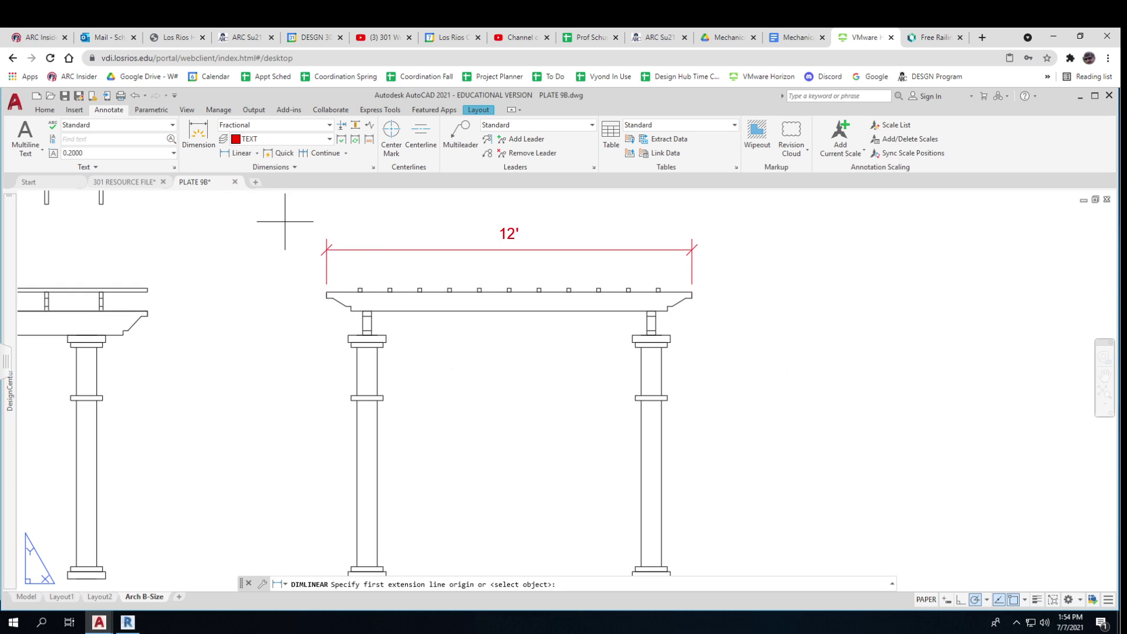
pyautogui.click(327, 239)
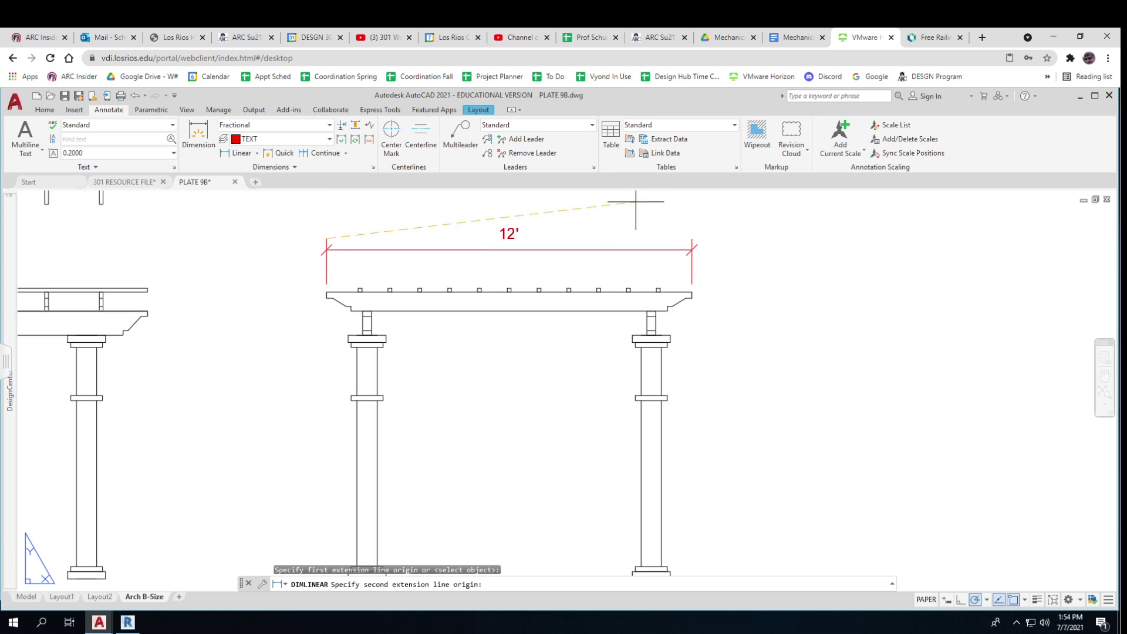
pyautogui.click(692, 239)
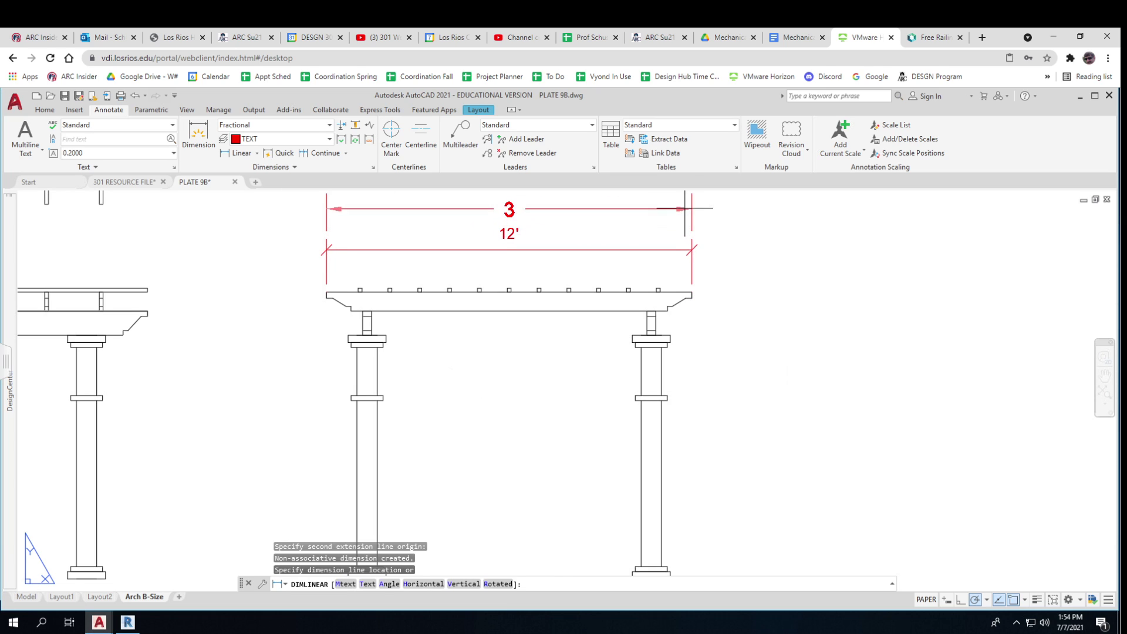
pyautogui.click(695, 206)
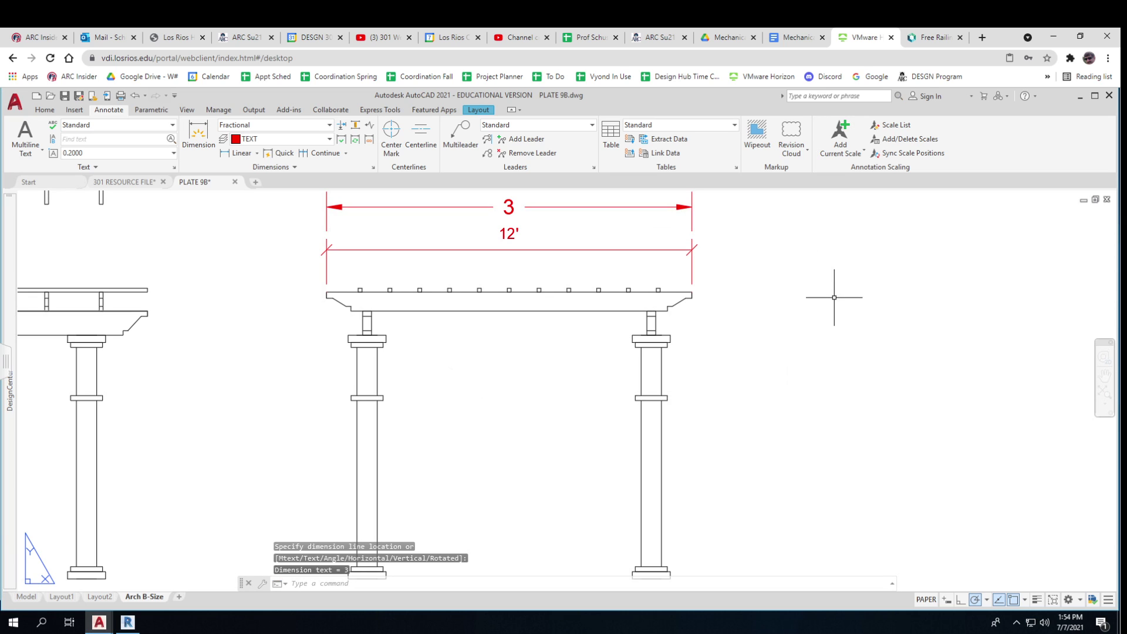
pyautogui.moveTo(820, 297); pyautogui.dragTo(791, 369, button='middle')
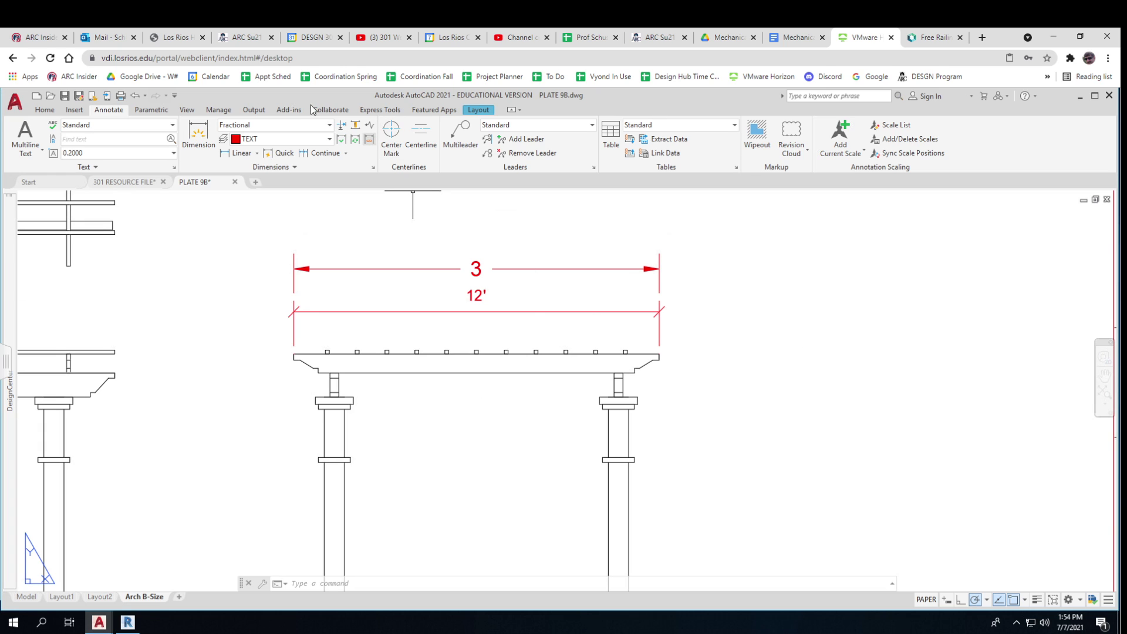
# - Make ARCH SF1 current and place a 3" linear dimension above the others
pyautogui.click(330, 125)
pyautogui.click(327, 190)
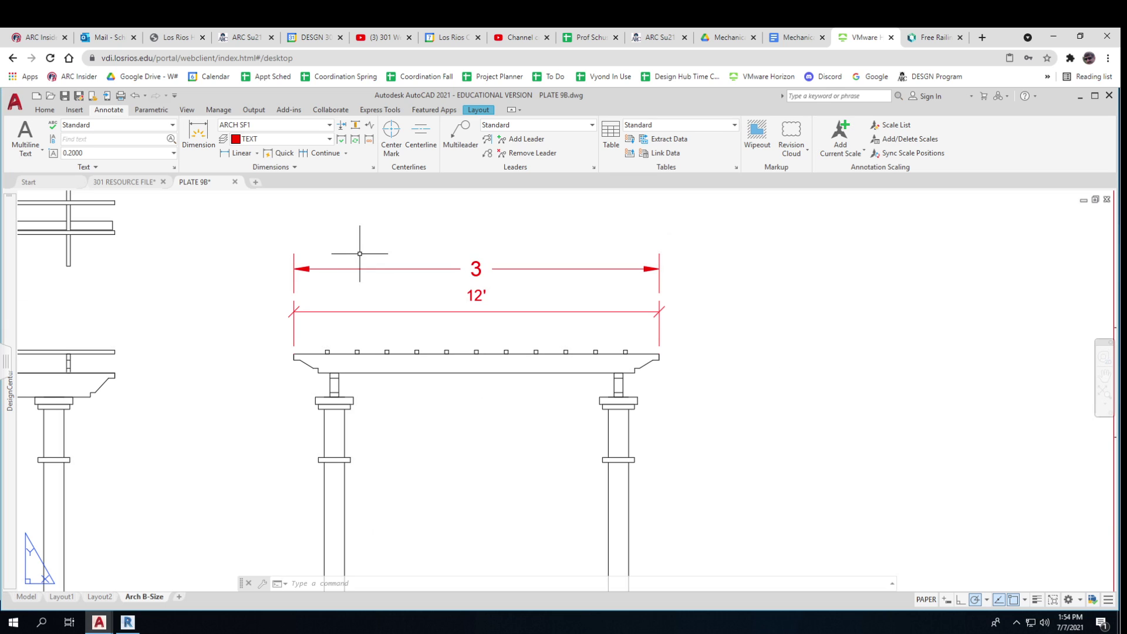
pyautogui.click(240, 152)
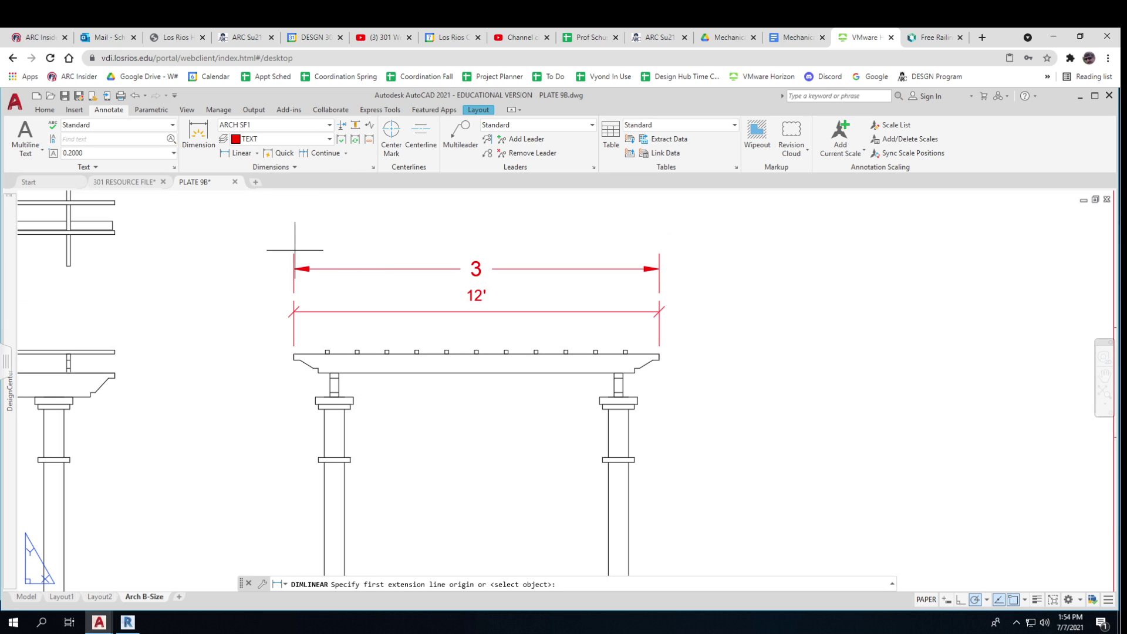
pyautogui.click(293, 253)
pyautogui.click(659, 253)
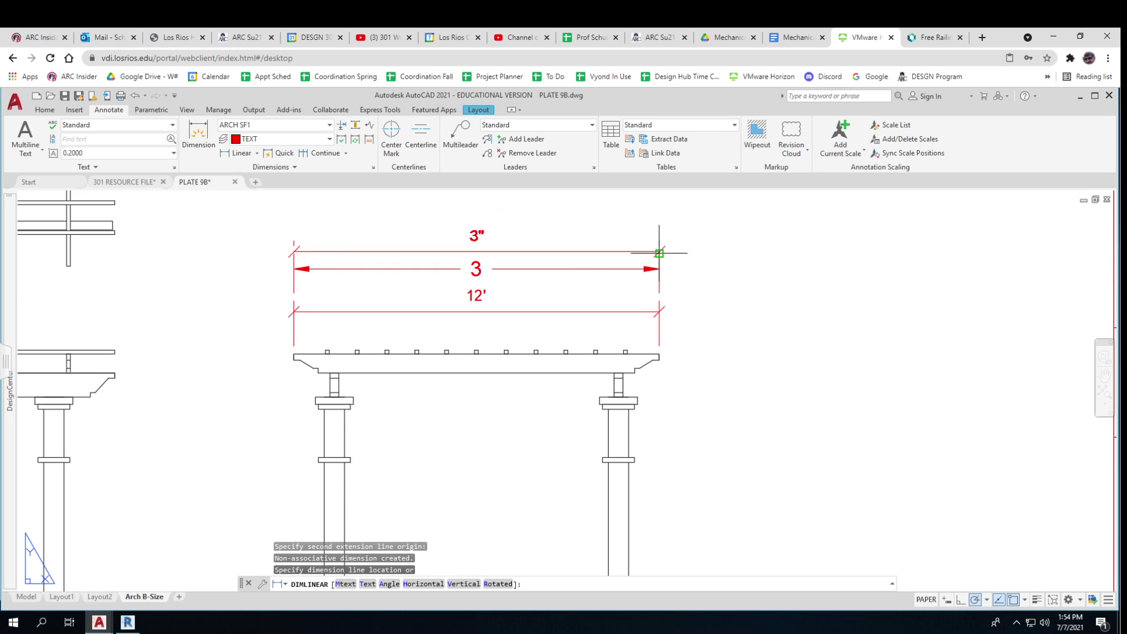
pyautogui.click(629, 241)
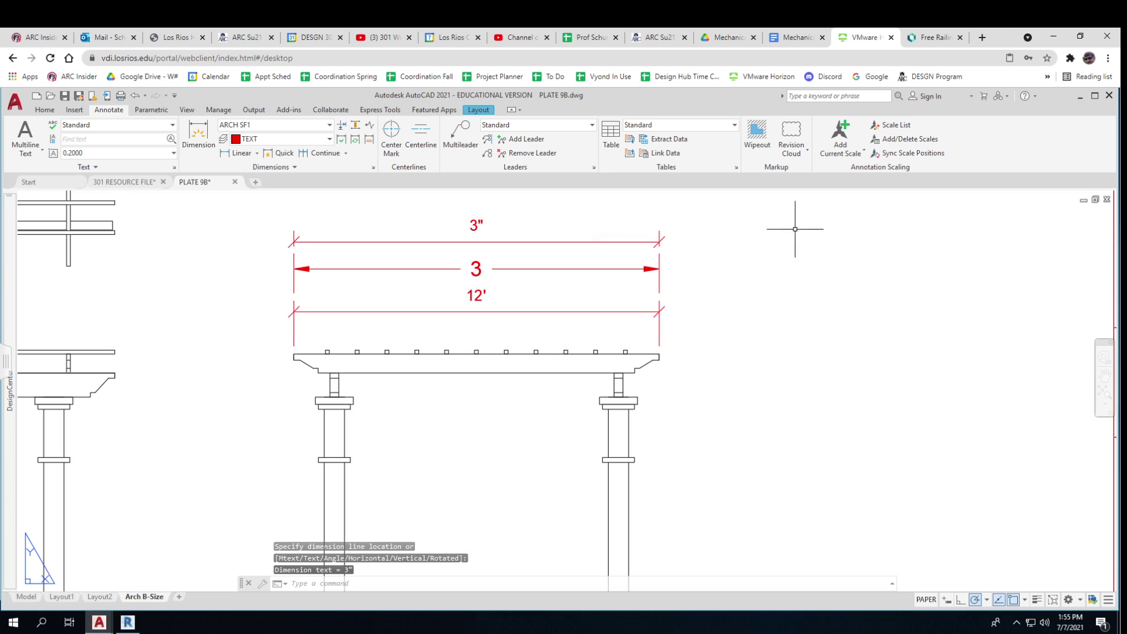
# - Window-select the 3" and 3 test dimensions after clearing the 12' selection
pyautogui.click(662, 305)
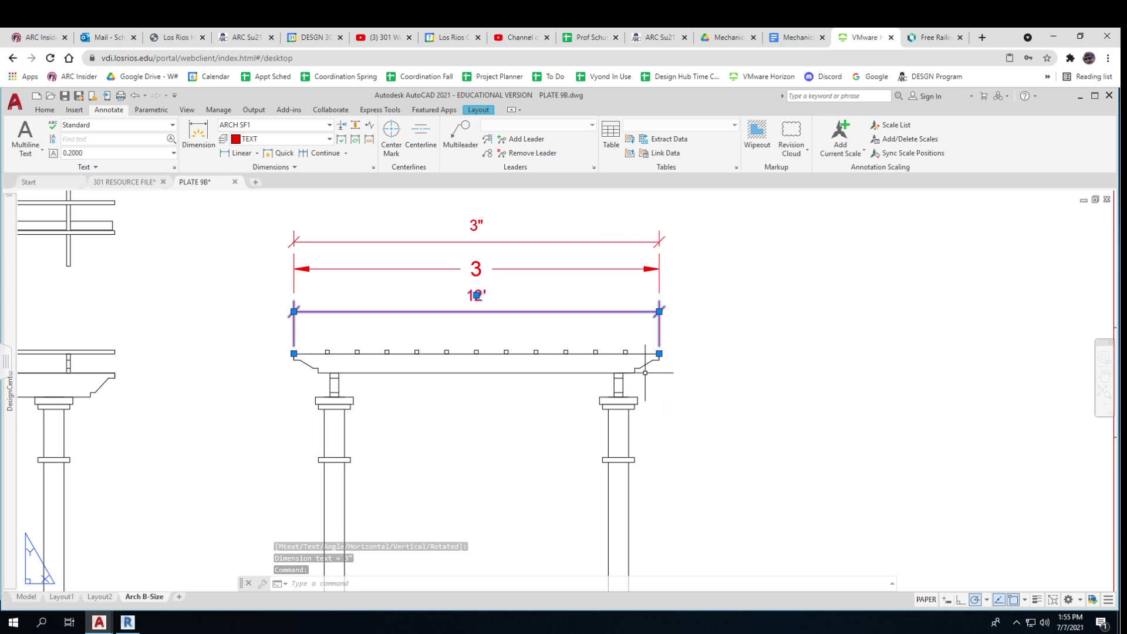
pyautogui.press('ctrl')
pyautogui.press('ctrl')
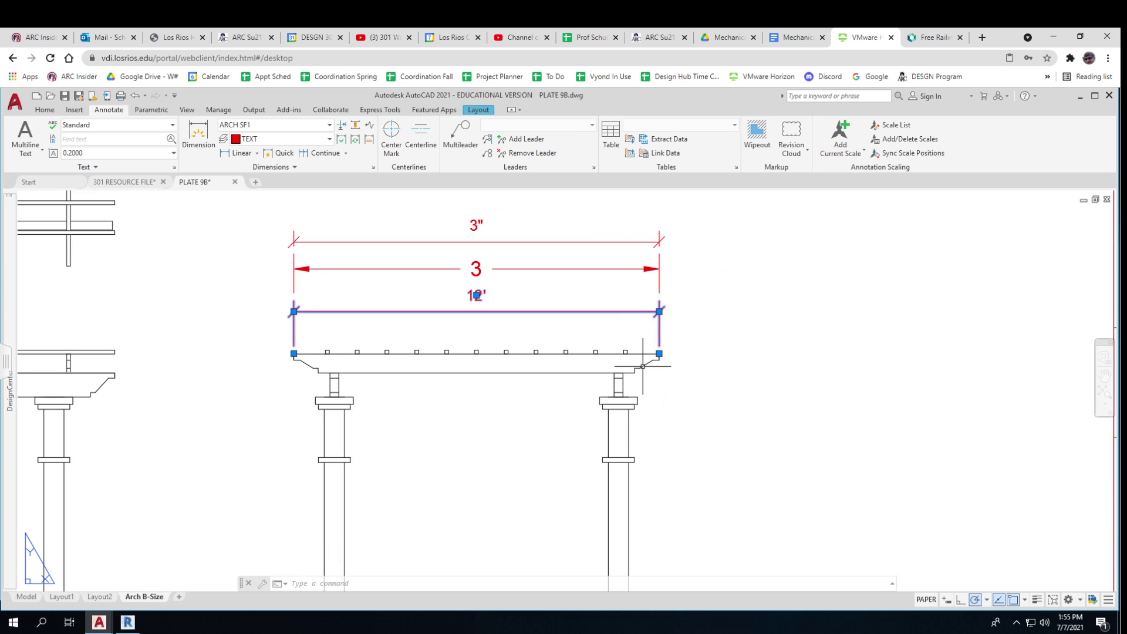
pyautogui.press('Escape')
pyautogui.press('Escape')
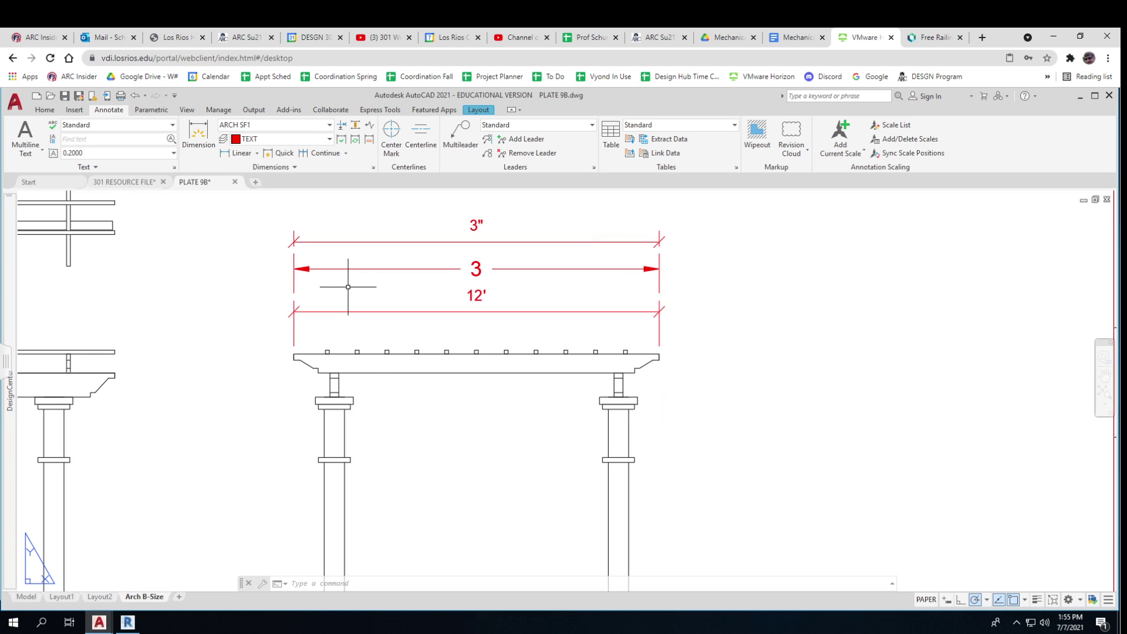
pyautogui.press('Escape')
pyautogui.press('Escape')
pyautogui.click(376, 285)
pyautogui.click(339, 220)
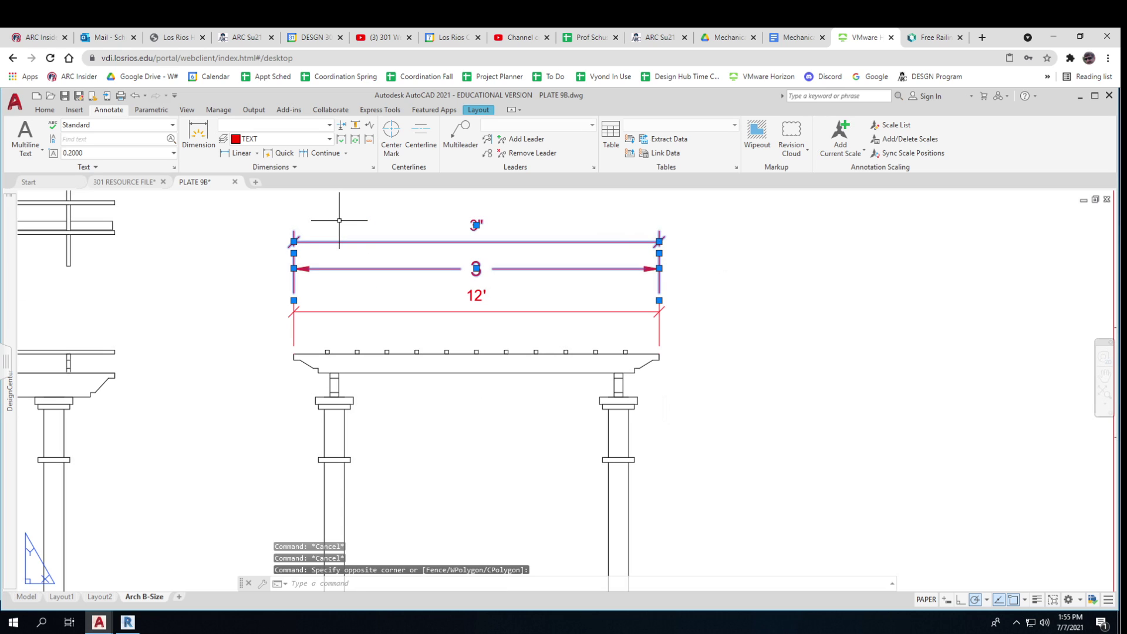
# - Delete the test dimensions and dimension the beam end to first rafter as 1'-0 1/2"
pyautogui.press('Delete')
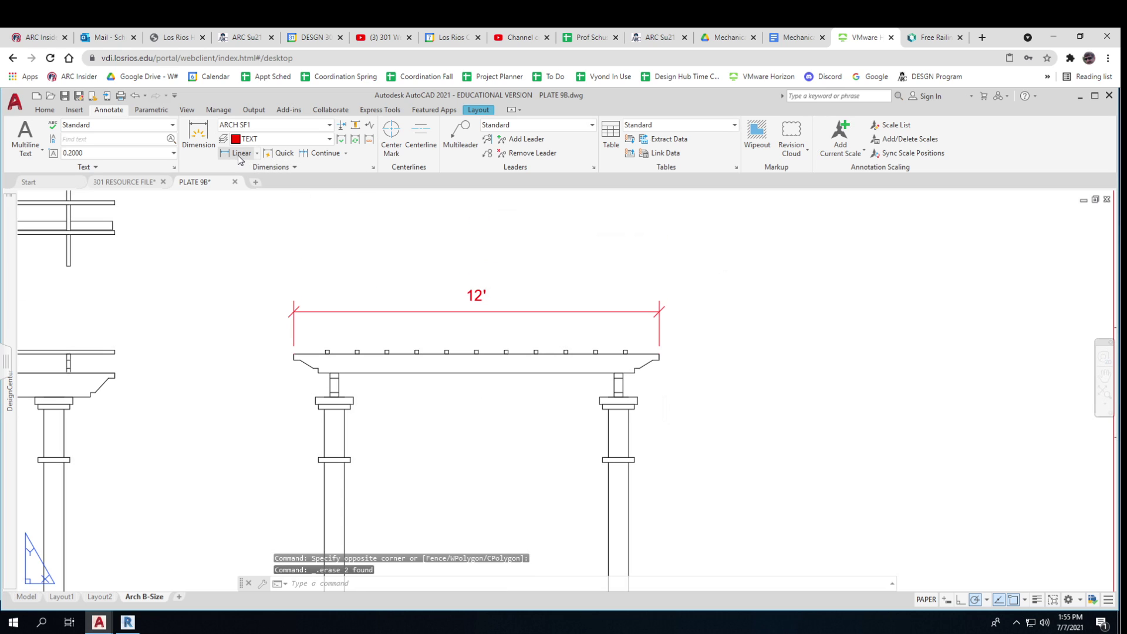
pyautogui.click(242, 154)
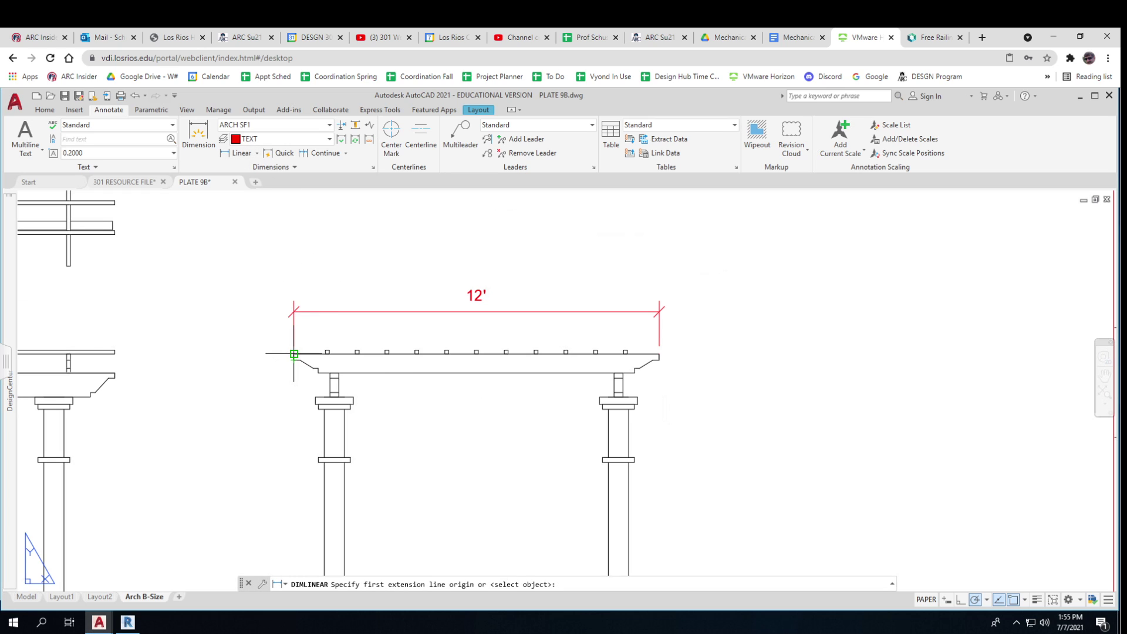
pyautogui.click(294, 354)
pyautogui.click(326, 350)
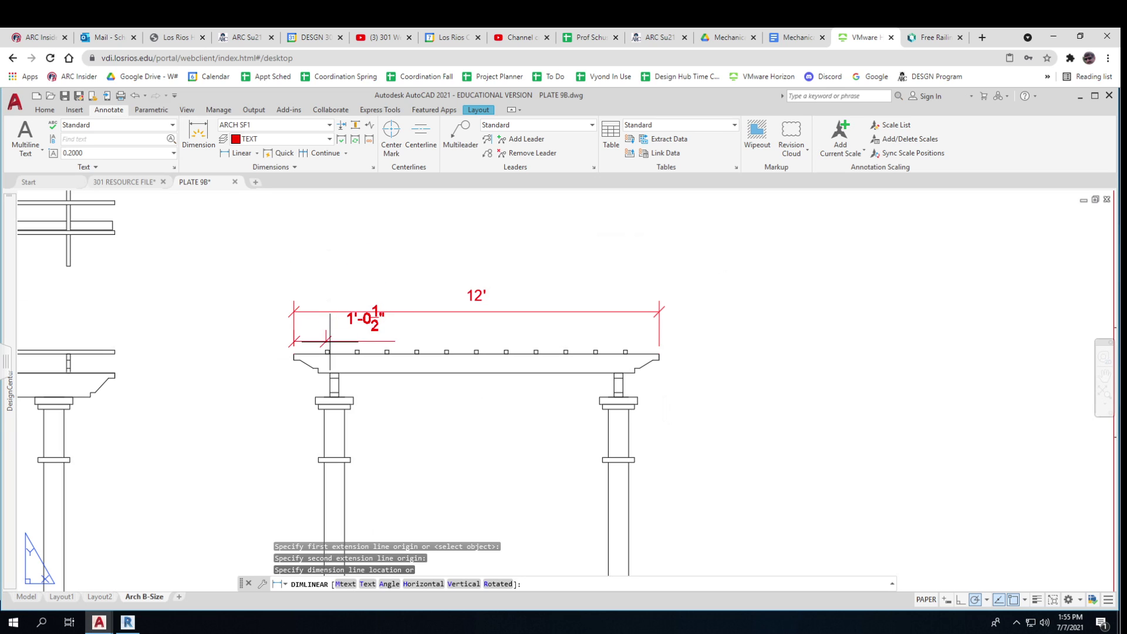
pyautogui.click(333, 328)
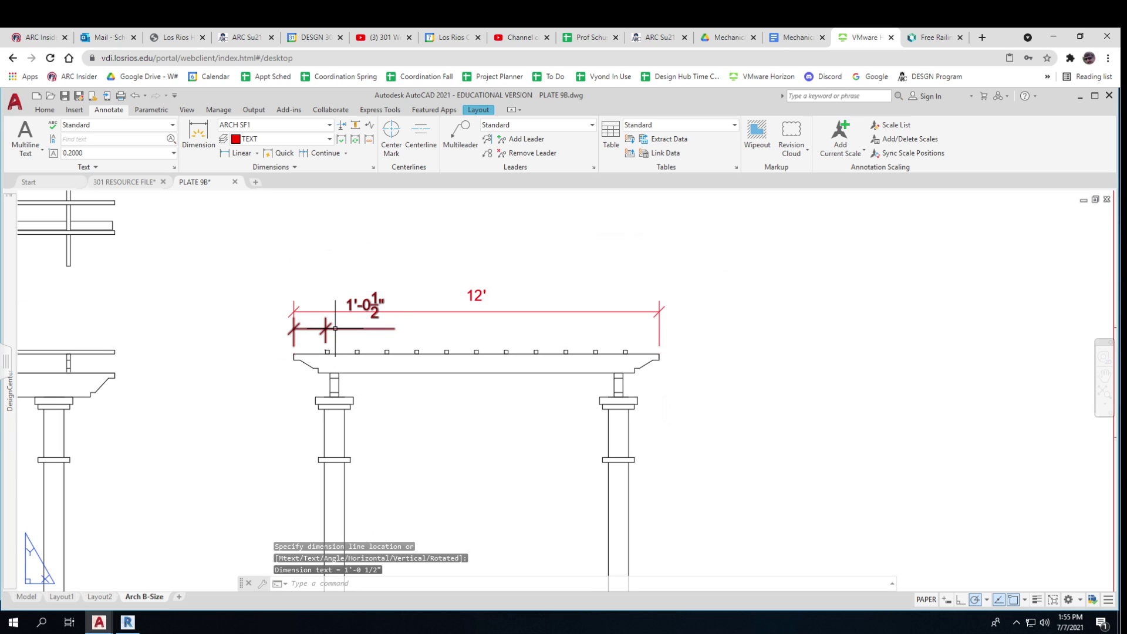
pyautogui.press('Escape')
pyautogui.press('Escape')
# - Raise the 12' dimension and add an 11 3/4" dimension from beam top to rafter corner
pyautogui.click(473, 297)
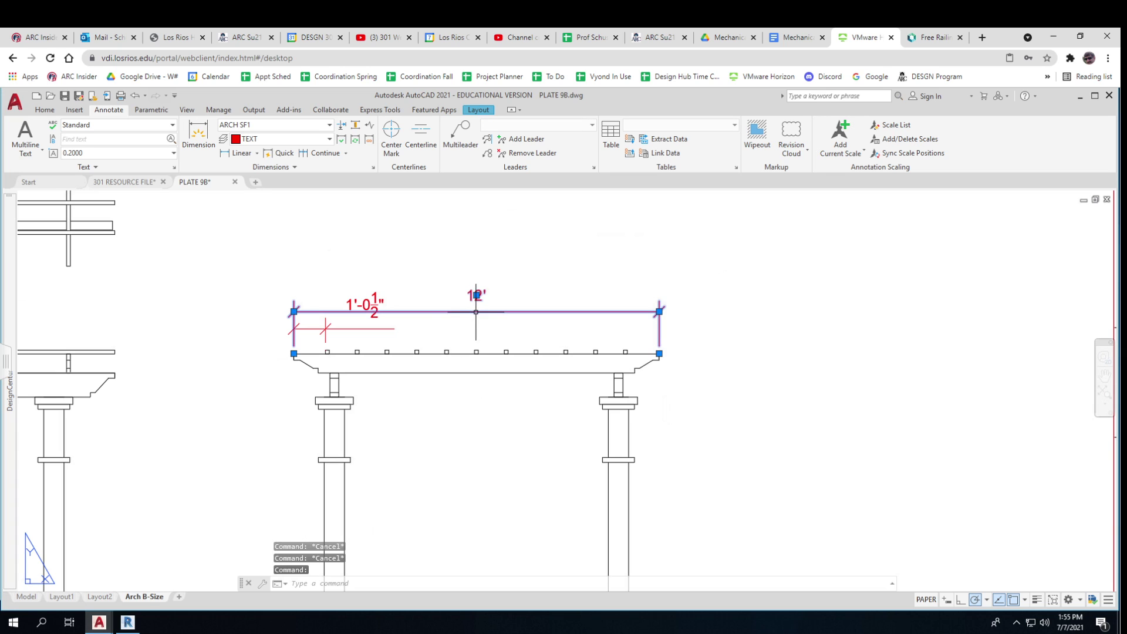
pyautogui.click(294, 311)
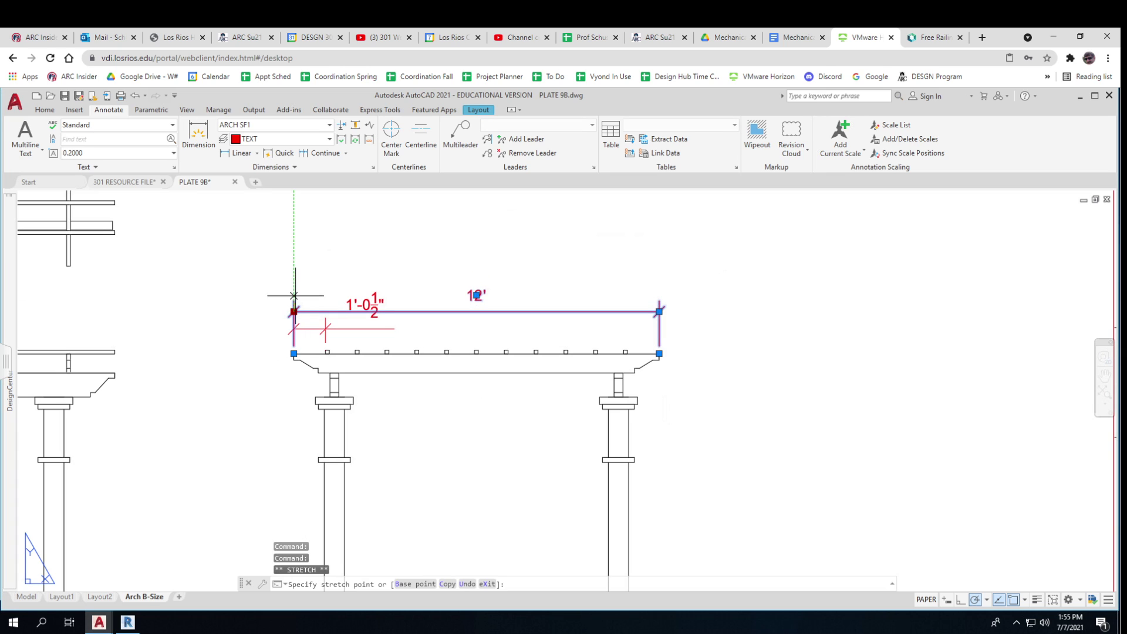
pyautogui.click(294, 278)
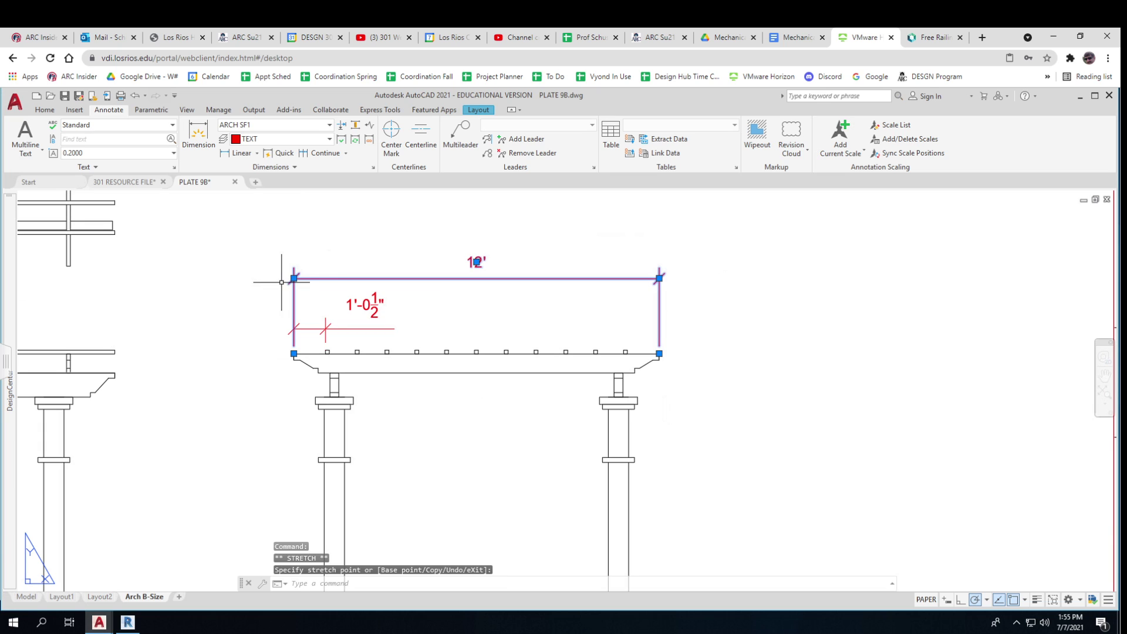
pyautogui.click(241, 152)
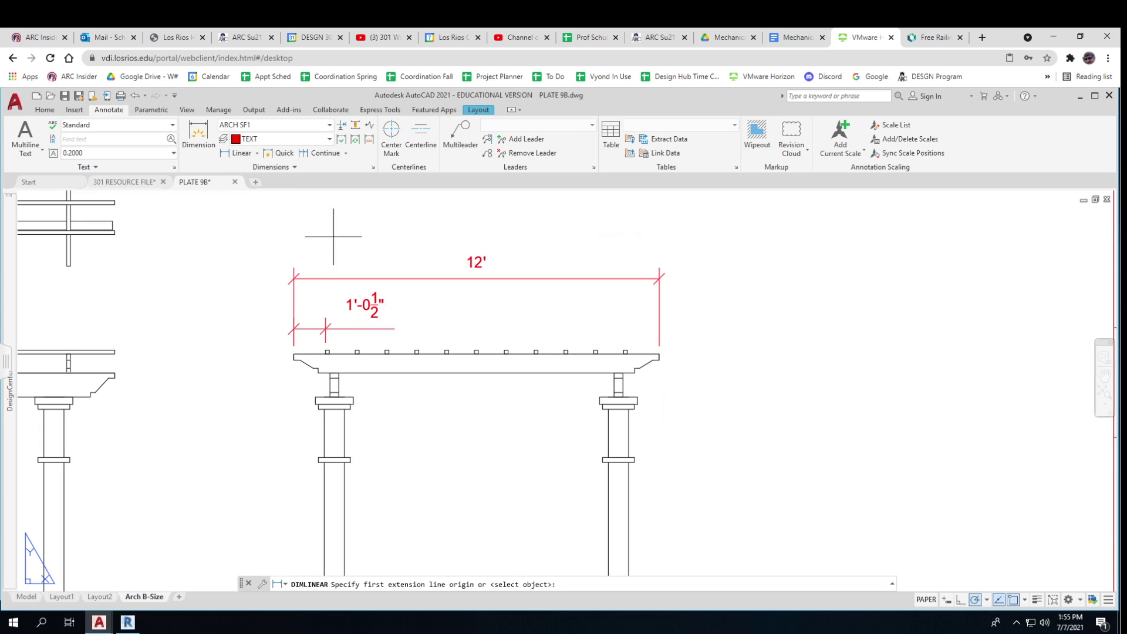
pyautogui.click(418, 350)
pyautogui.scroll(5, 417, 350)
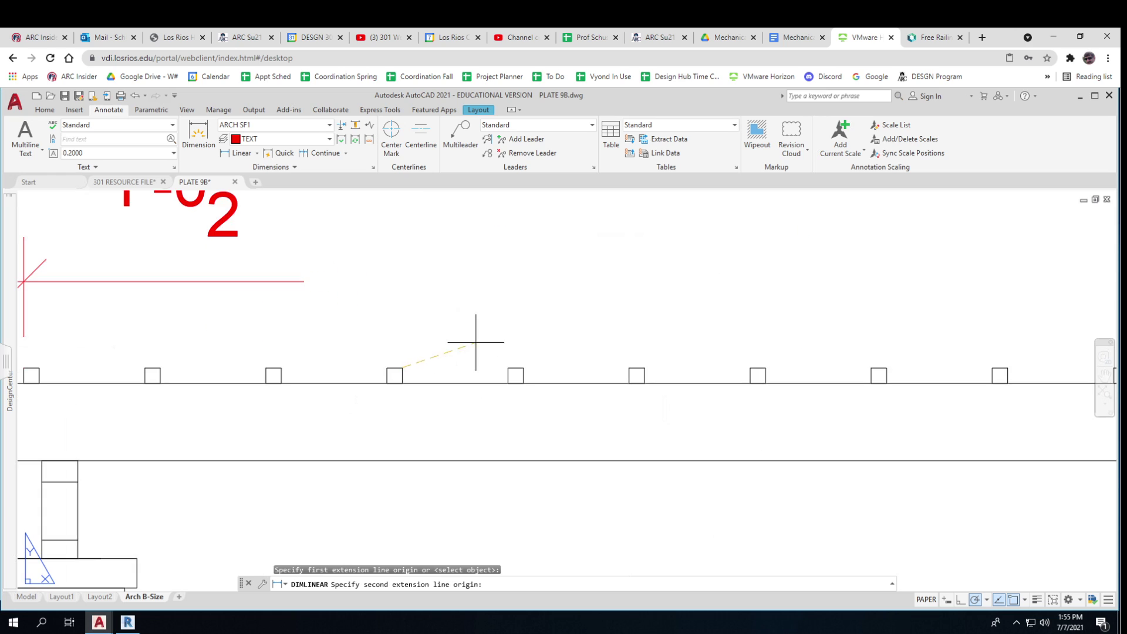
pyautogui.click(524, 368)
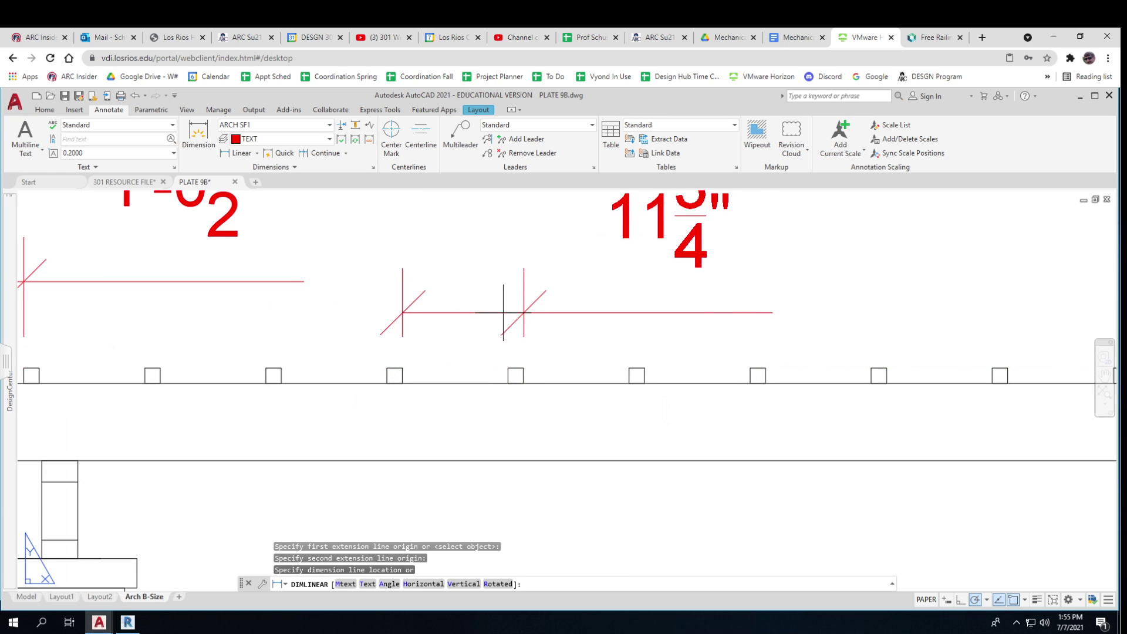
pyautogui.click(304, 281)
pyautogui.scroll(-6, 315, 300)
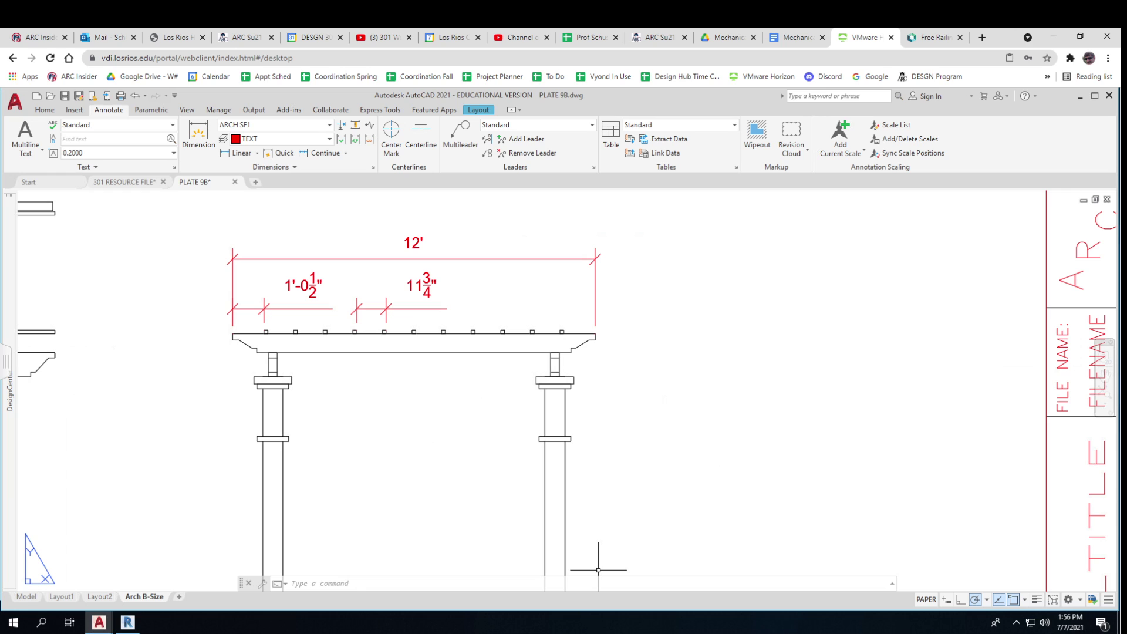
pyautogui.scroll(-2, 729, 469)
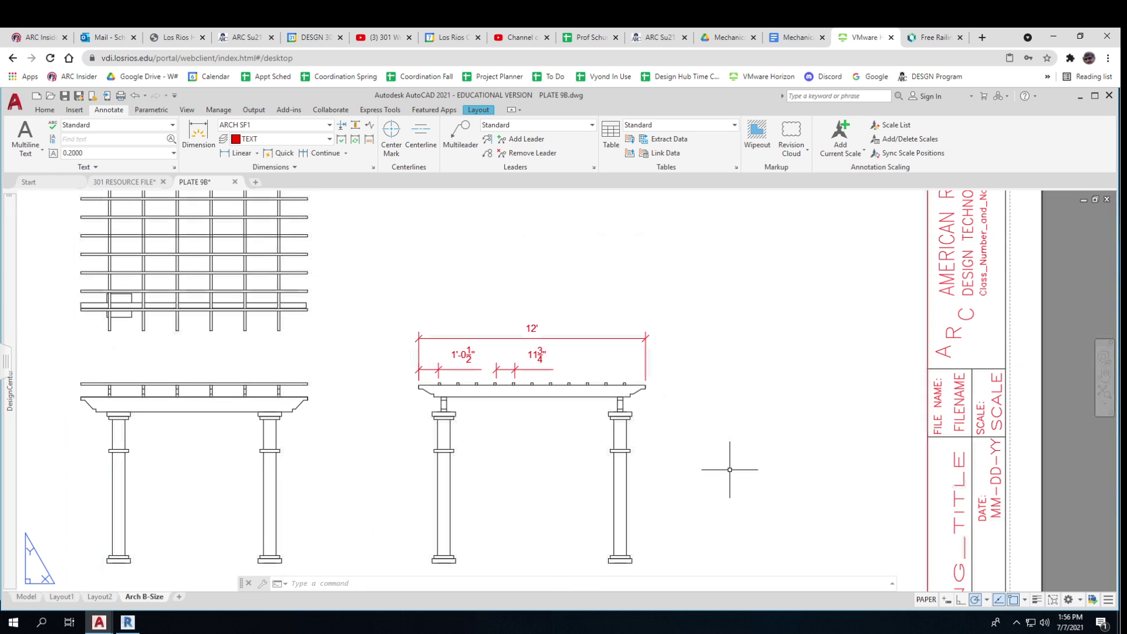
pyautogui.moveTo(728, 466); pyautogui.dragTo(729, 445, button='middle')
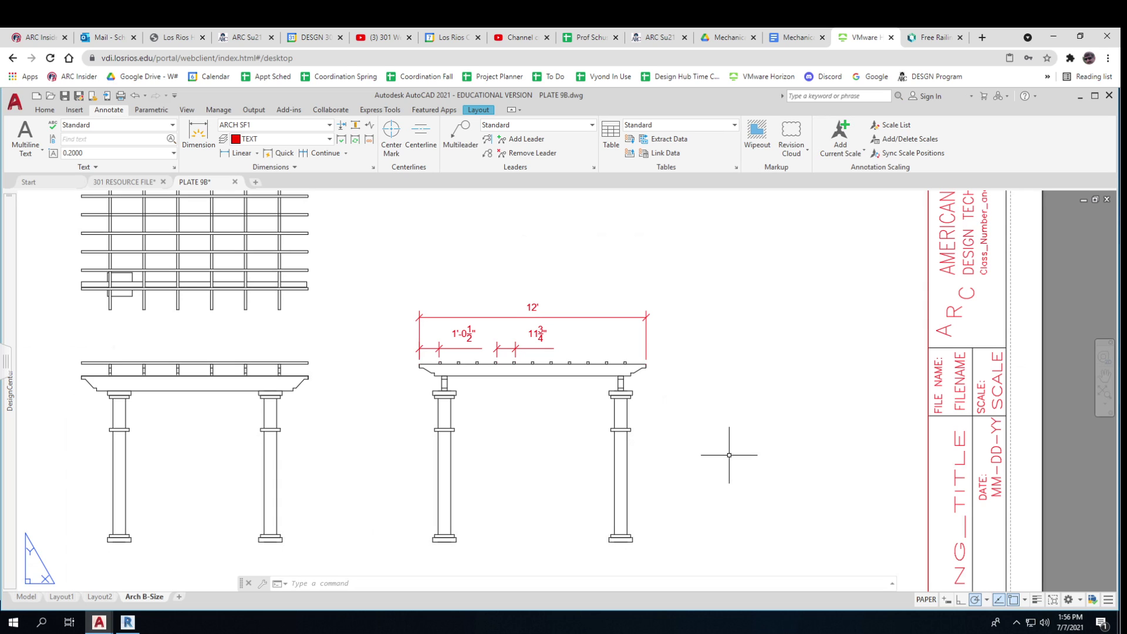
# - Check the pergola viewport by panning around the right elevation close-up in model space
pyautogui.scroll(-2, 748, 433)
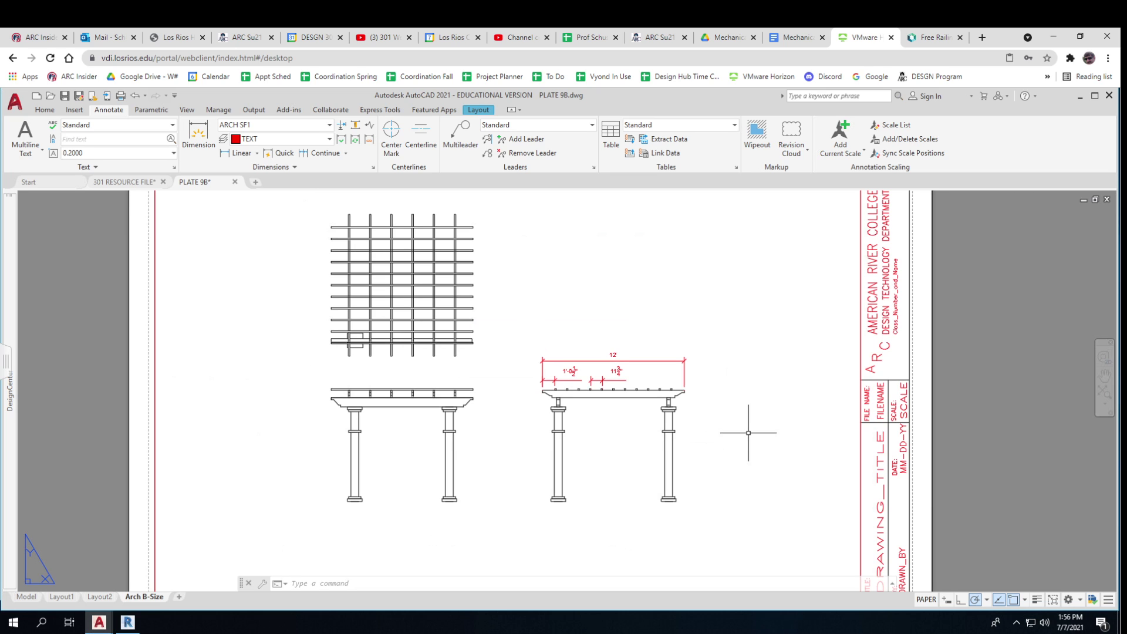
pyautogui.scroll(-2, 749, 432)
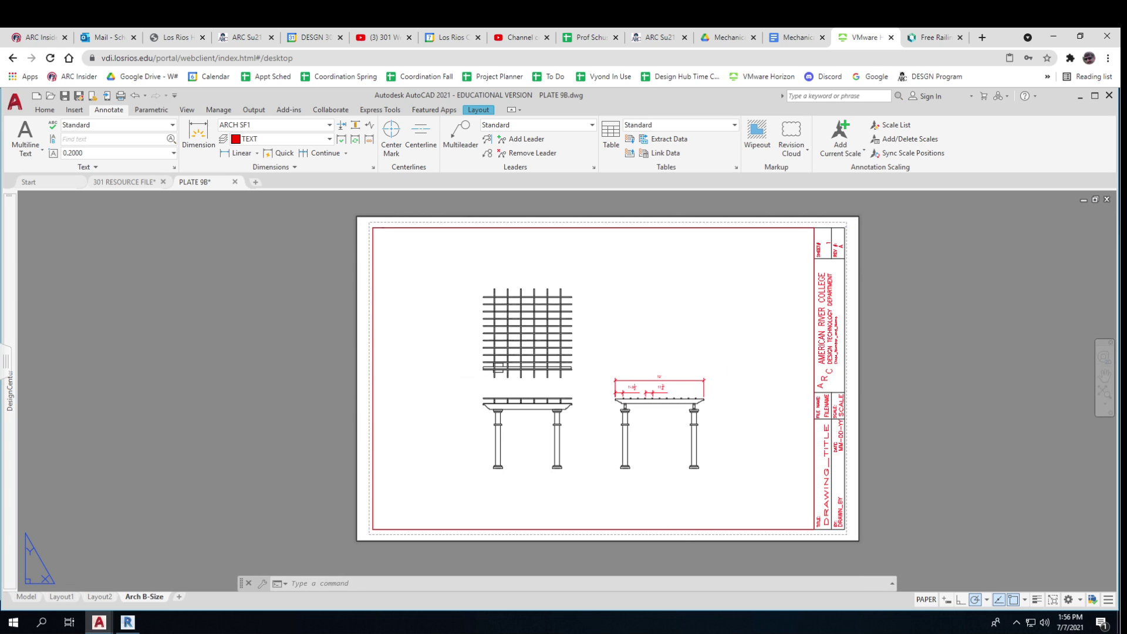
pyautogui.press('Escape')
pyautogui.press('Escape')
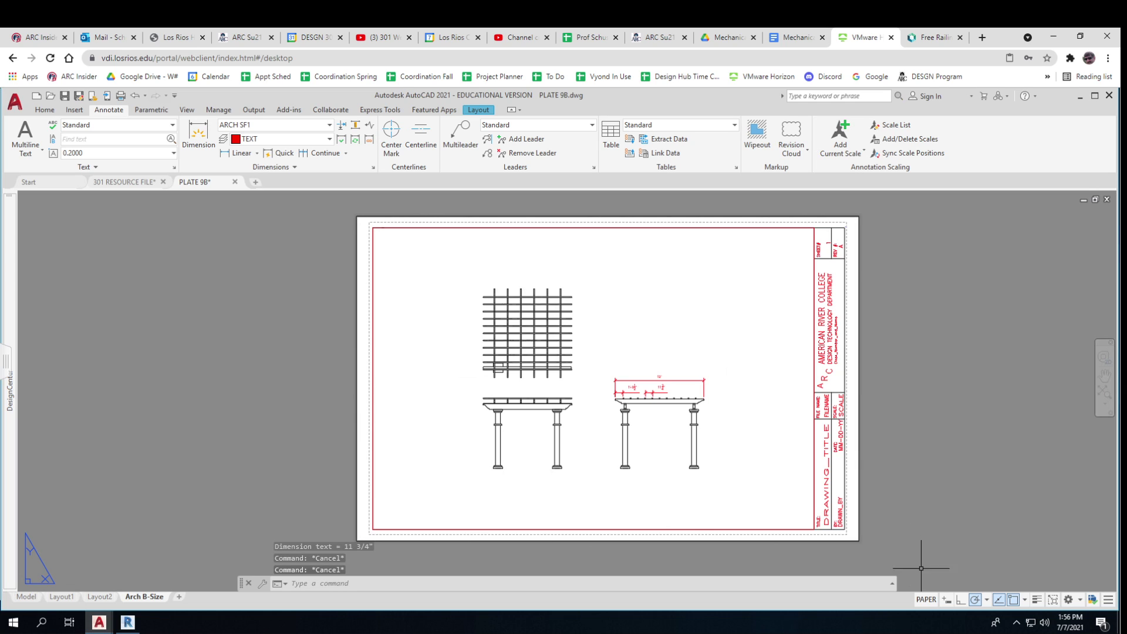
pyautogui.click(926, 600)
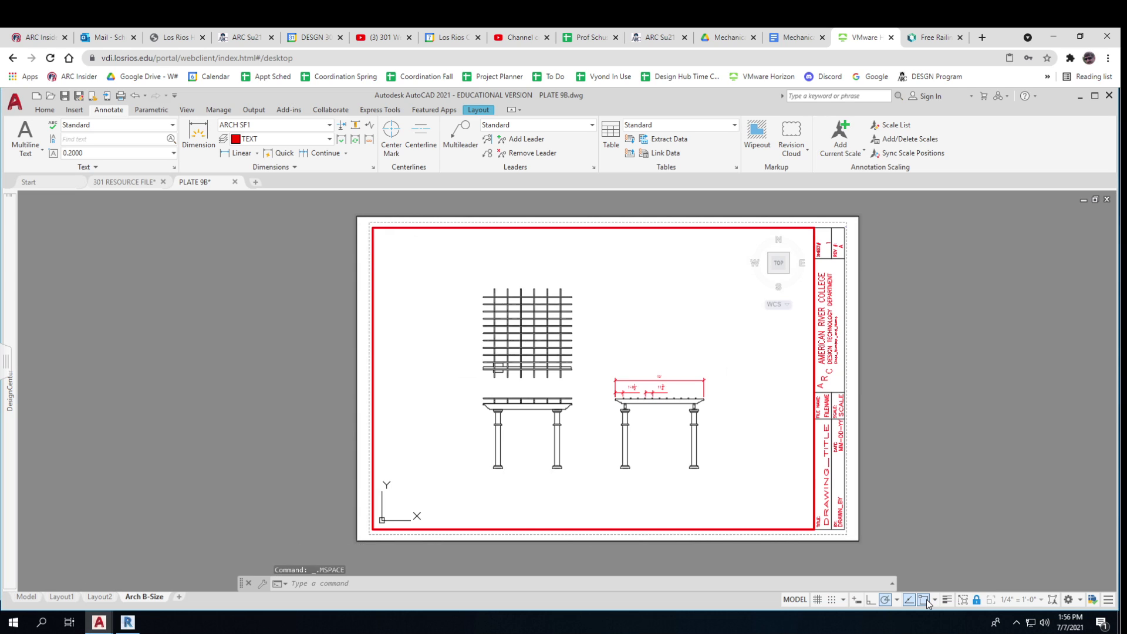
pyautogui.scroll(8, 689, 431)
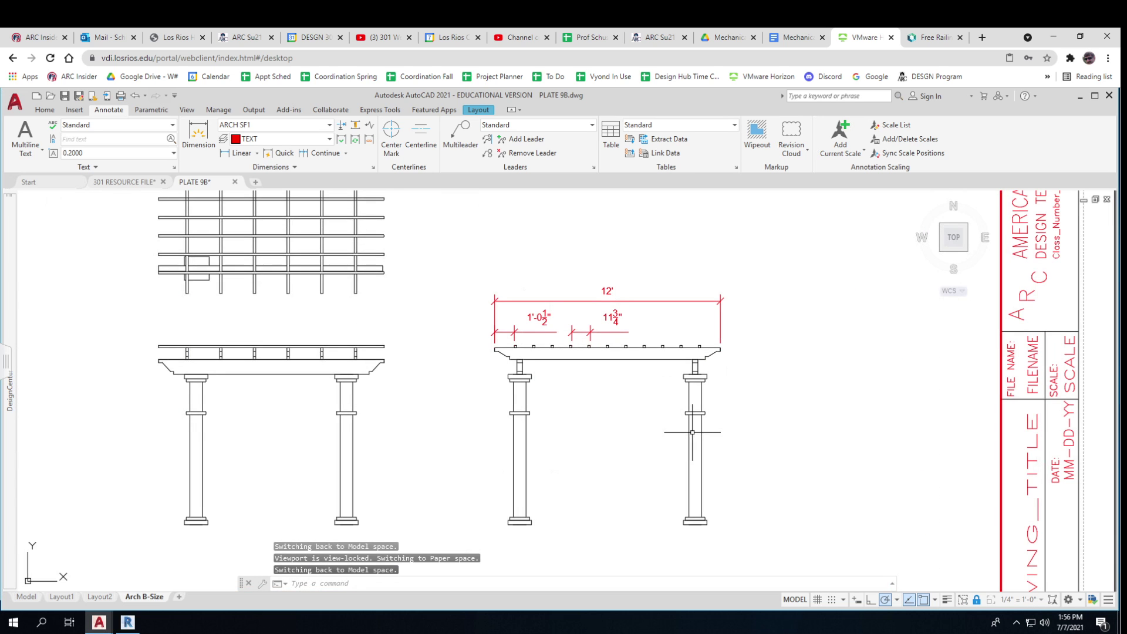
pyautogui.moveTo(687, 428); pyautogui.dragTo(803, 469, button='middle')
pyautogui.scroll(-8, 991, 493)
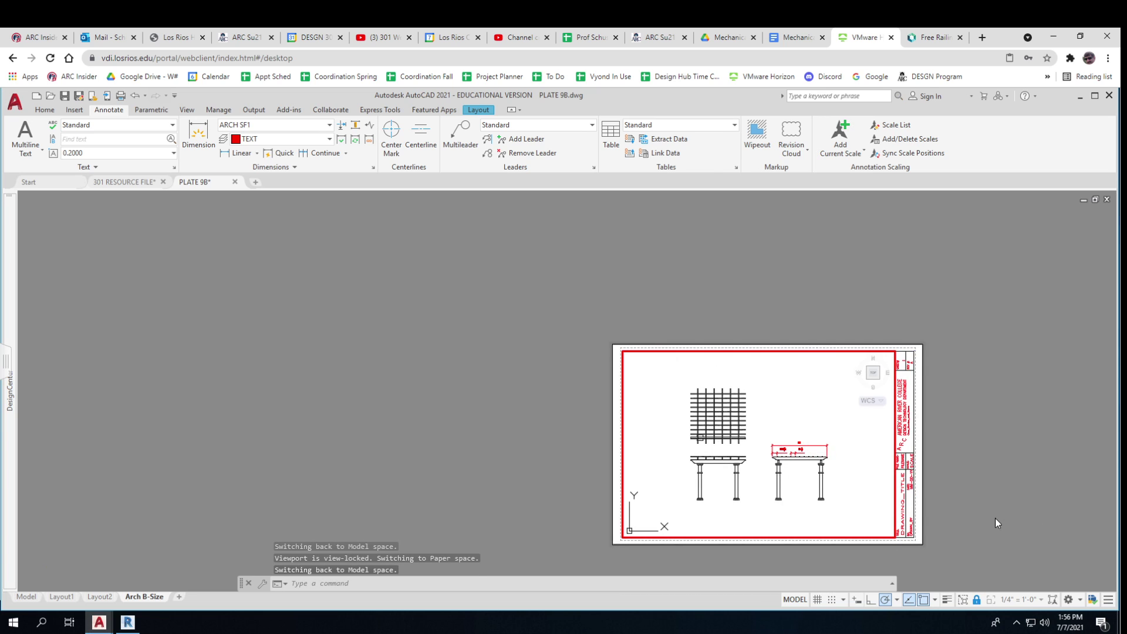
# - Back on the paper sheet, erase the old college title block border
pyautogui.click(795, 599)
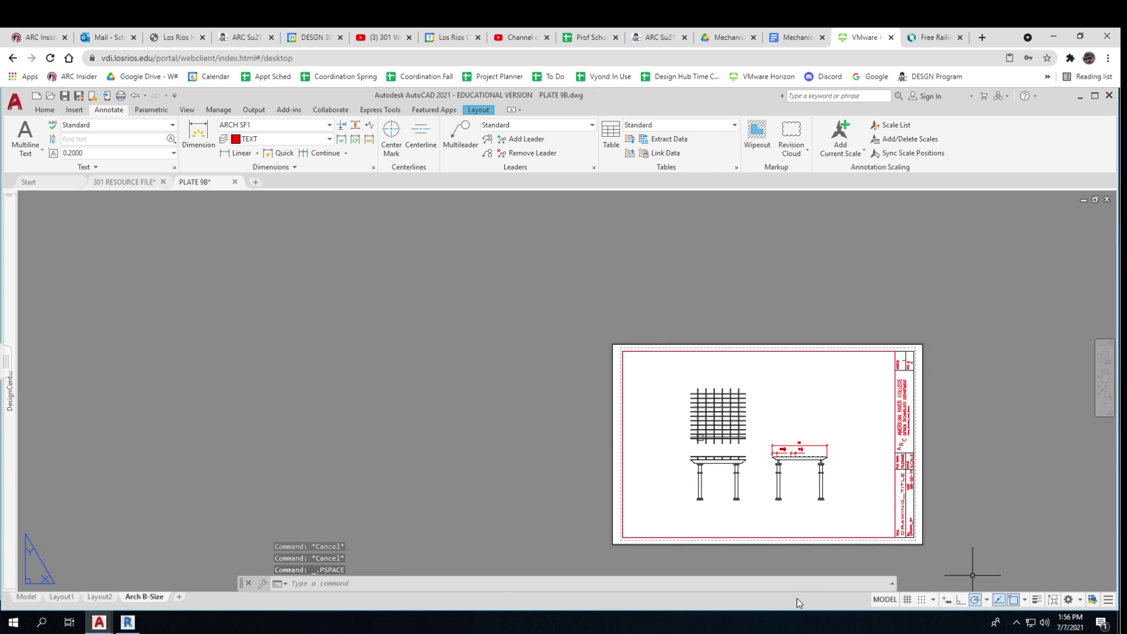
pyautogui.click(923, 514)
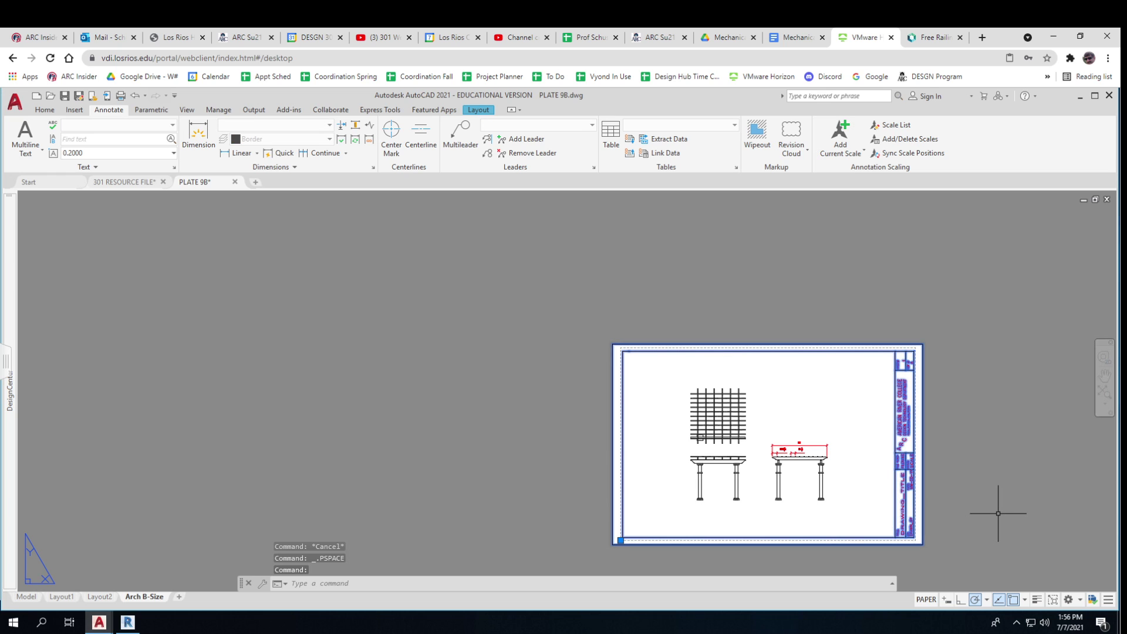
pyautogui.press('Delete')
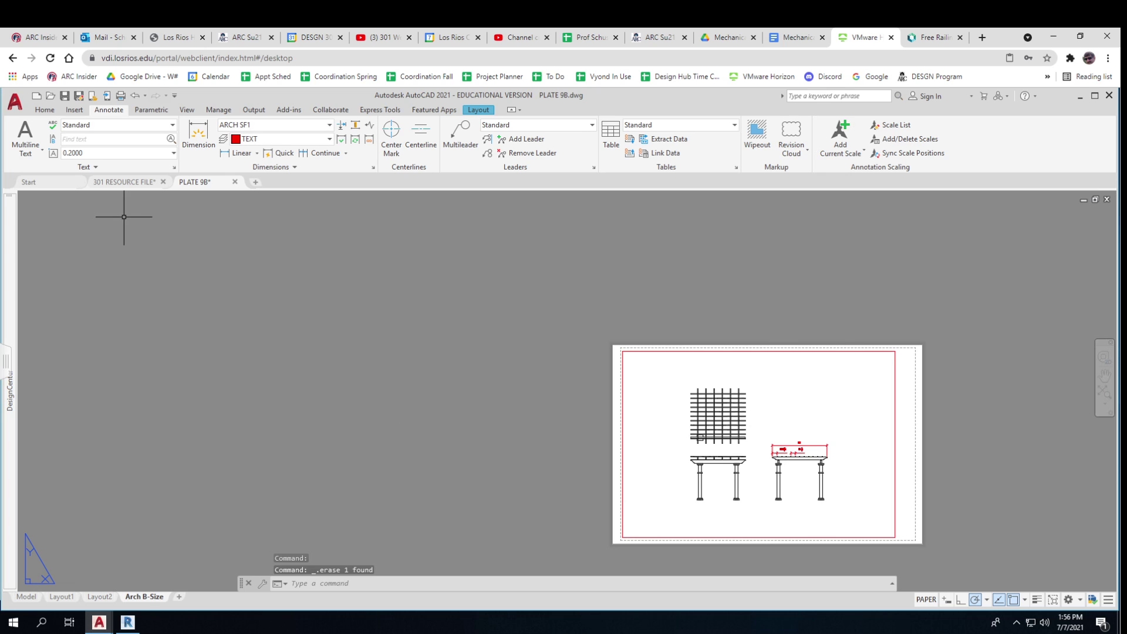
# - Copy the title block from 301 RESOURCE FILE to the clipboard
pyautogui.click(129, 182)
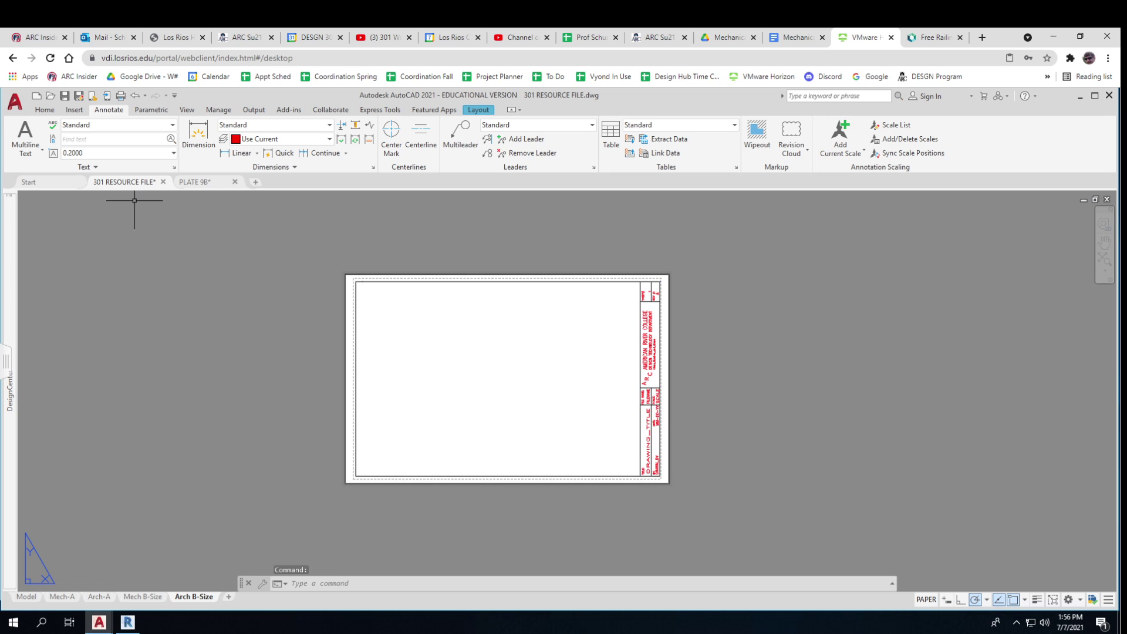
pyautogui.click(650, 333)
pyautogui.rightClick(650, 337)
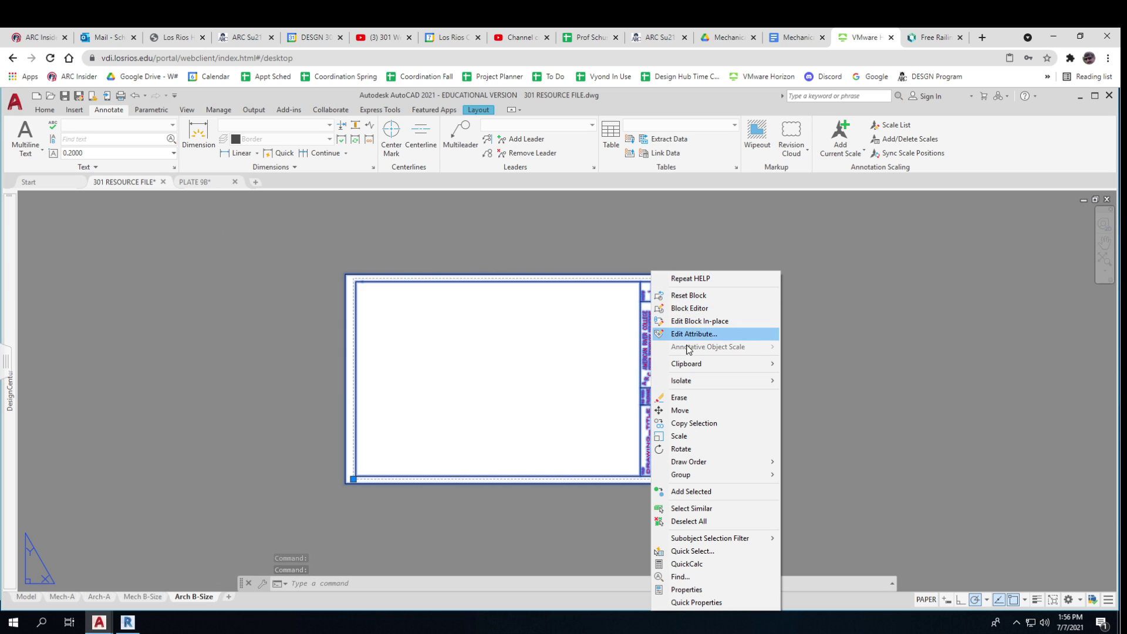
pyautogui.moveTo(687, 368)
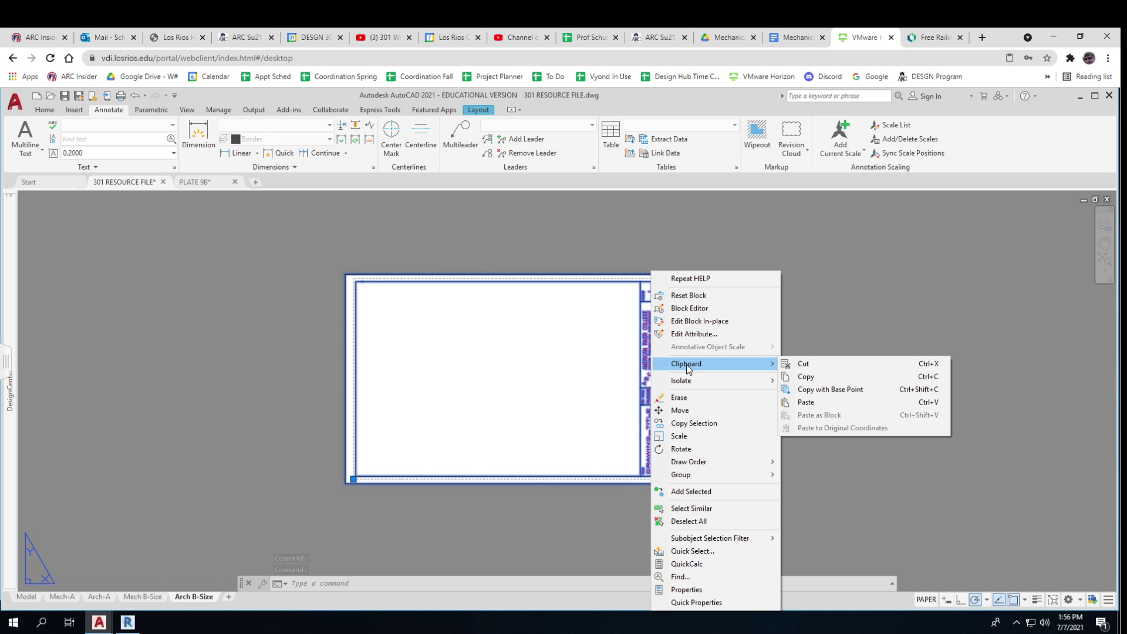
pyautogui.click(808, 380)
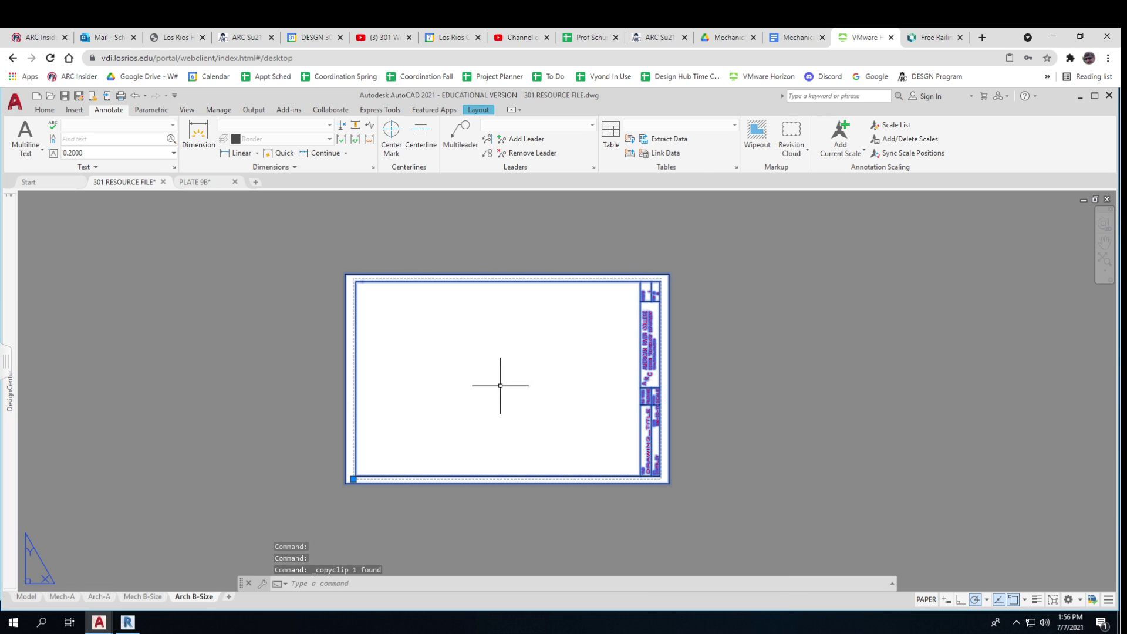
# - Paste the title block into PLATE 9B at the sheet's lower-left corner
pyautogui.click(194, 182)
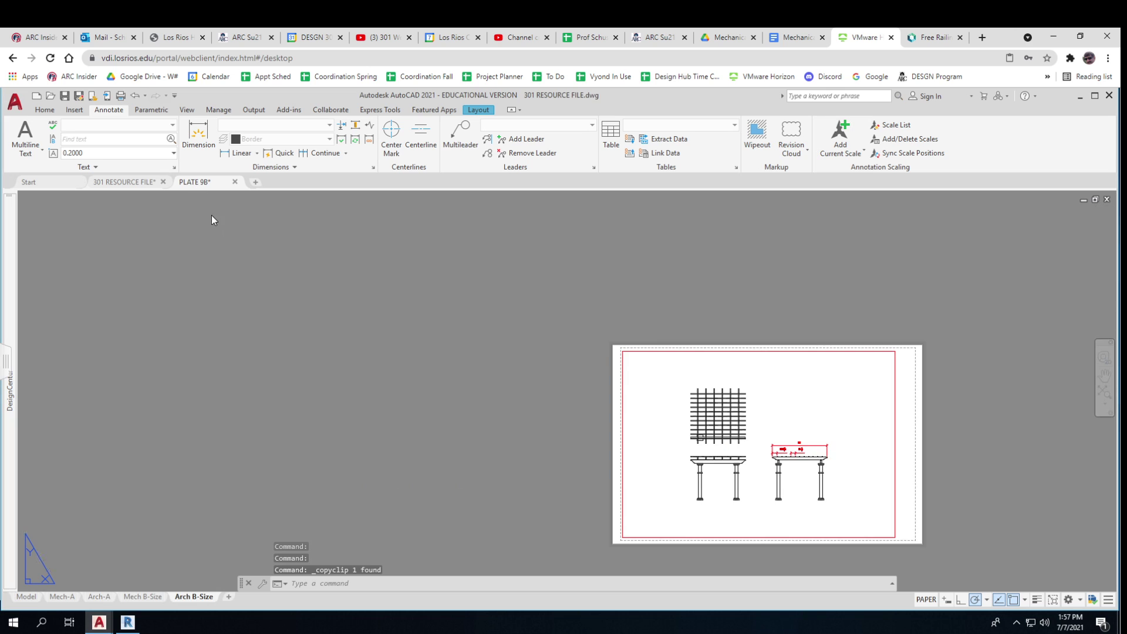
pyautogui.rightClick(274, 281)
pyautogui.moveTo(308, 317)
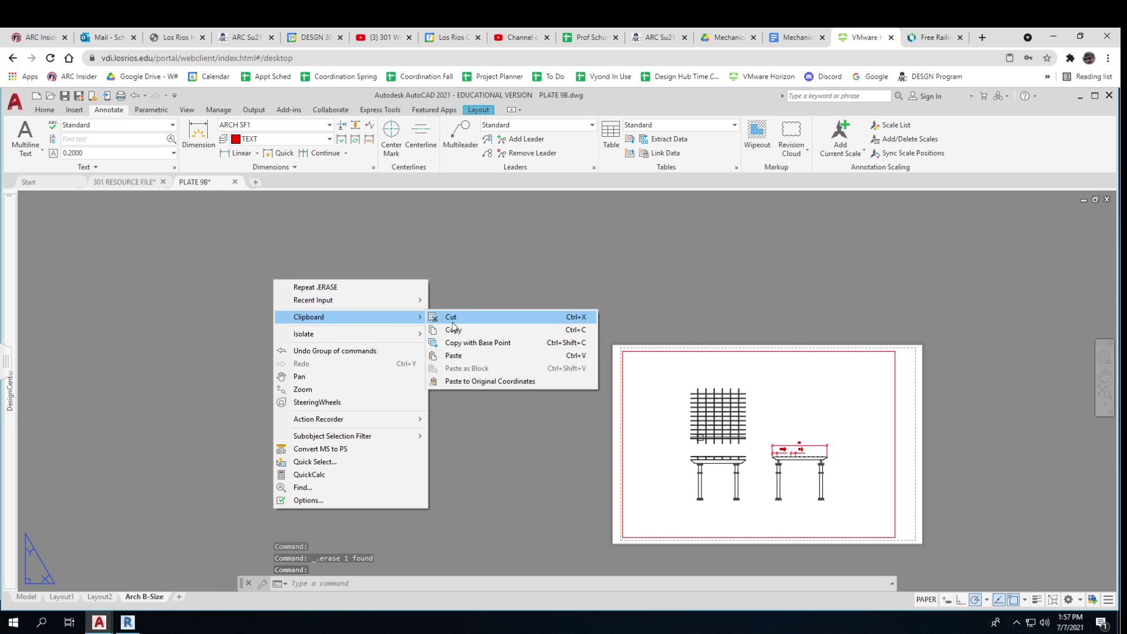
pyautogui.click(455, 355)
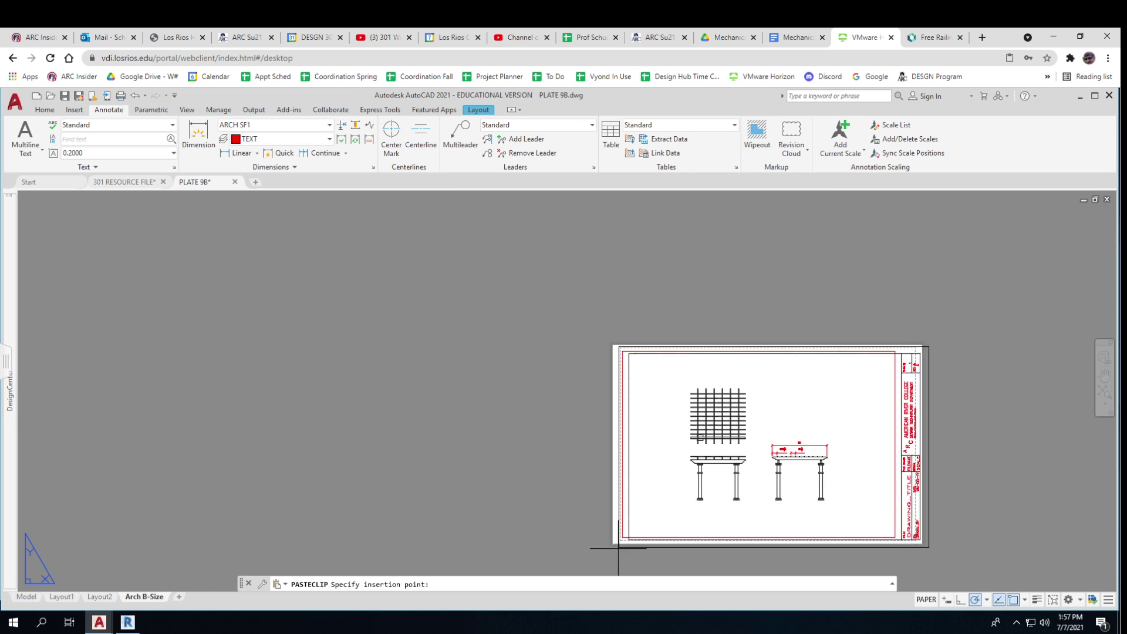
pyautogui.scroll(5, 616, 547)
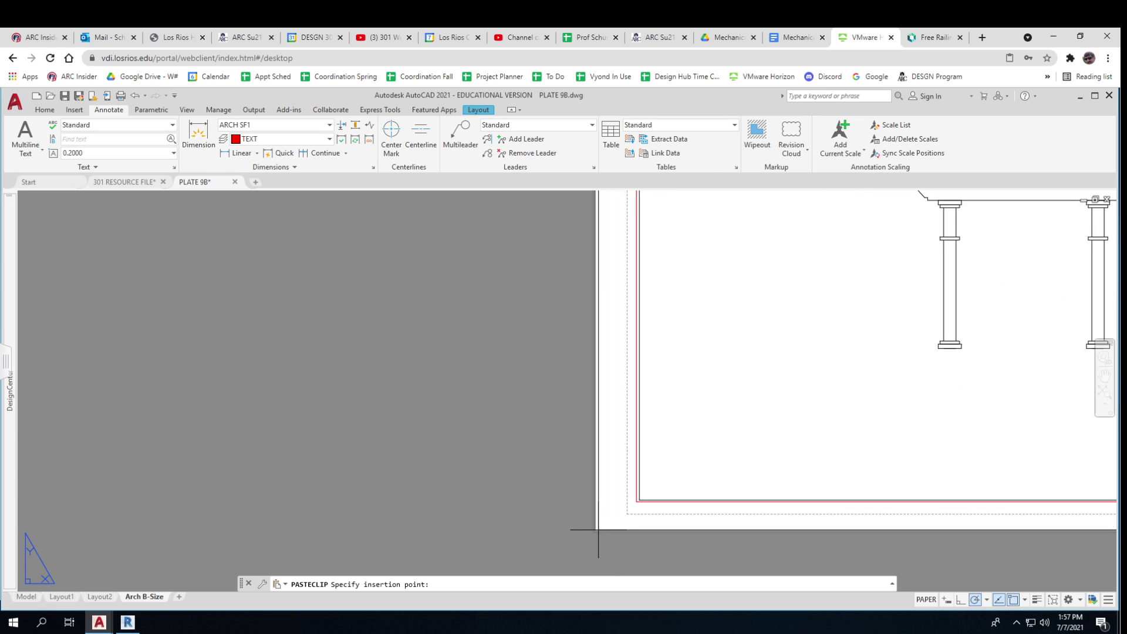
pyautogui.scroll(-5, 598, 529)
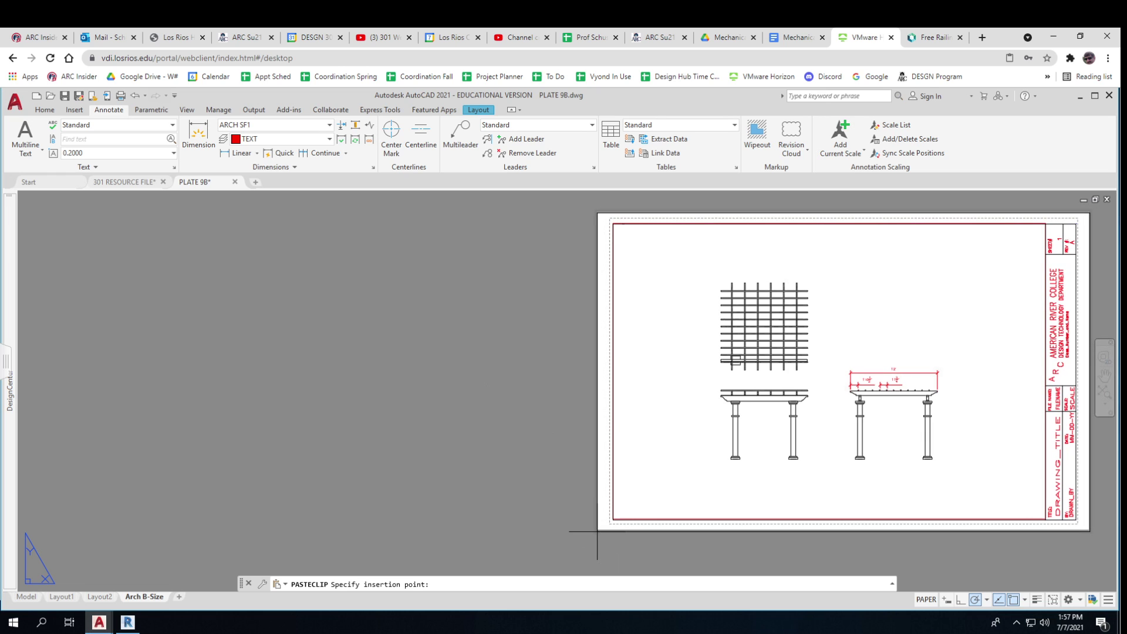
pyautogui.click(597, 531)
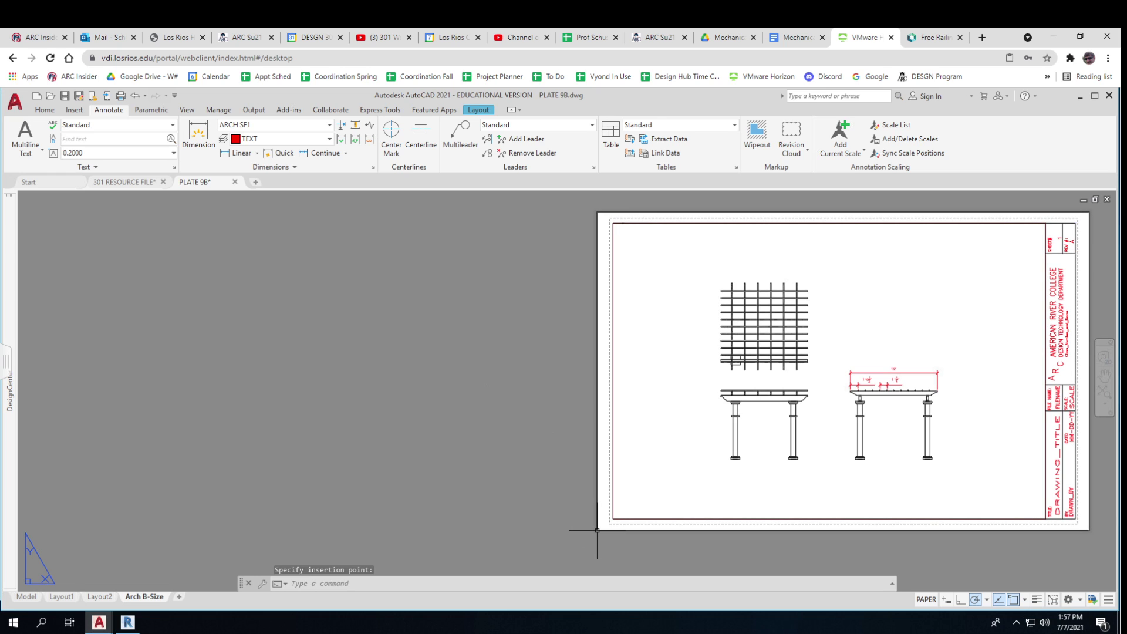
pyautogui.scroll(-2, 536, 426)
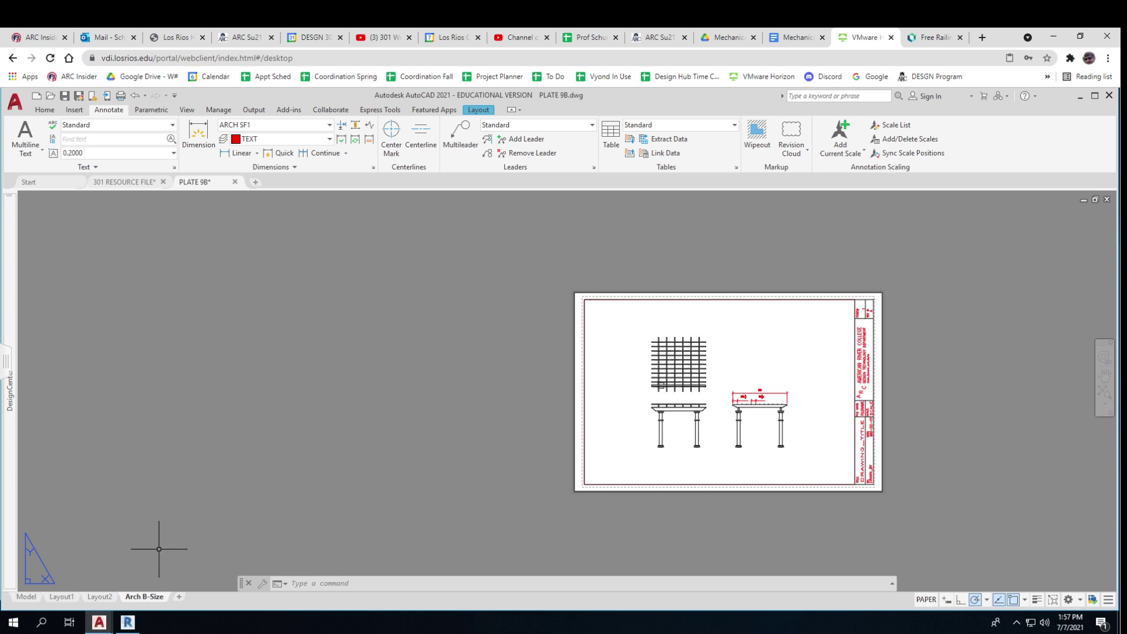
# - Drag the Arch B-Size layout from 301 RESOURCE FILE's layout list into PLATE 9B
pyautogui.click(132, 182)
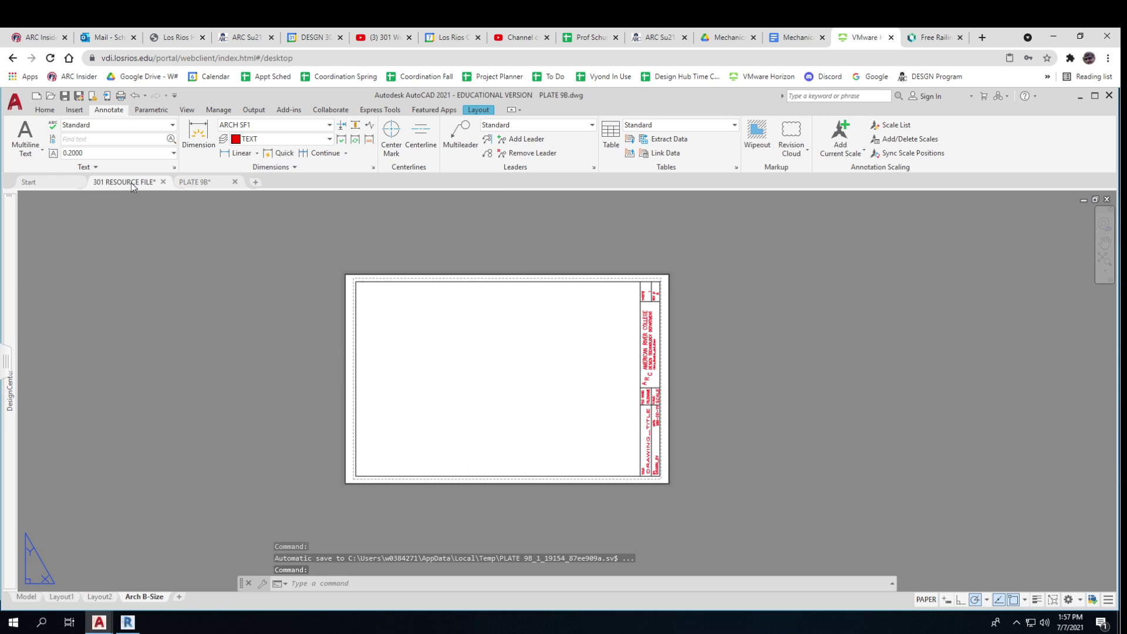
pyautogui.click(202, 181)
pyautogui.moveTo(14, 307)
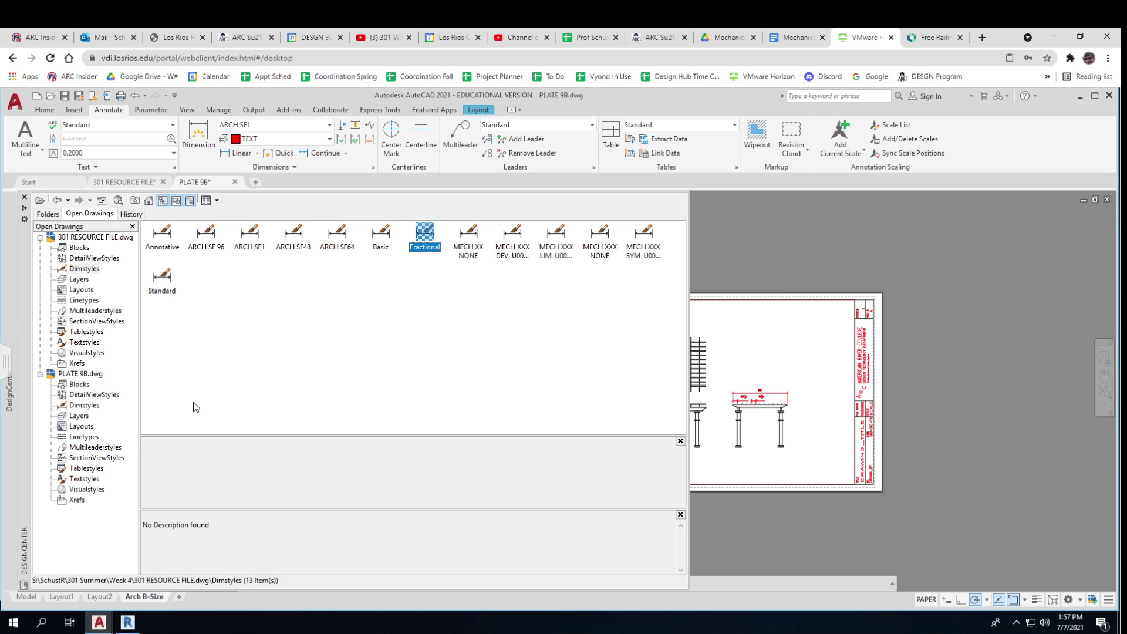
pyautogui.click(81, 290)
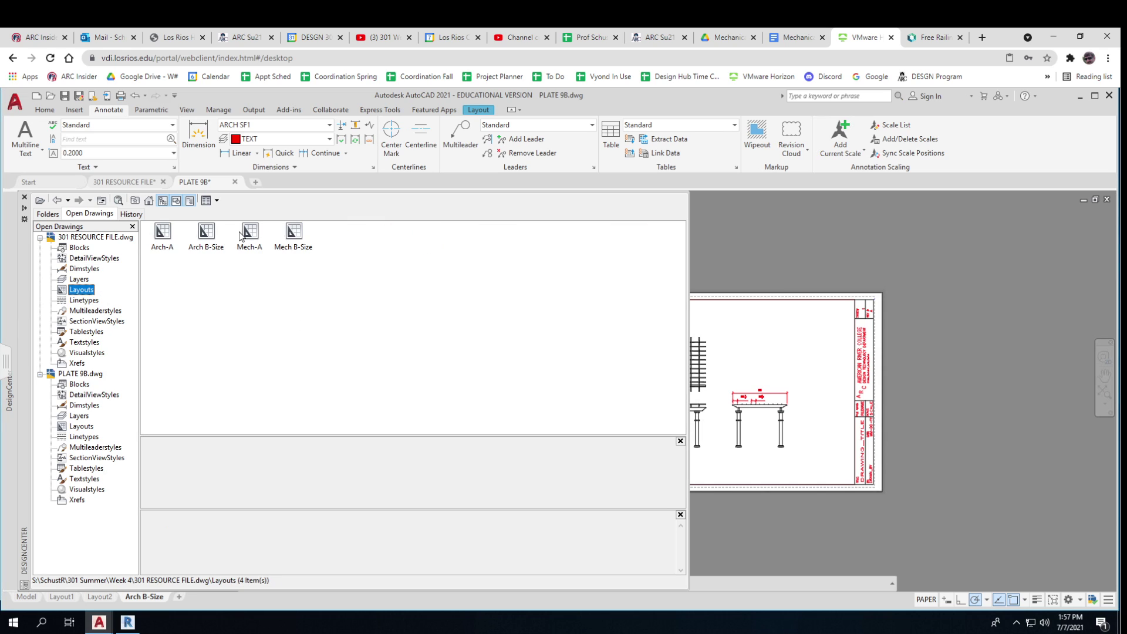
pyautogui.moveTo(209, 242); pyautogui.dragTo(677, 272)
pyautogui.moveTo(818, 262); pyautogui.dragTo(818, 261)
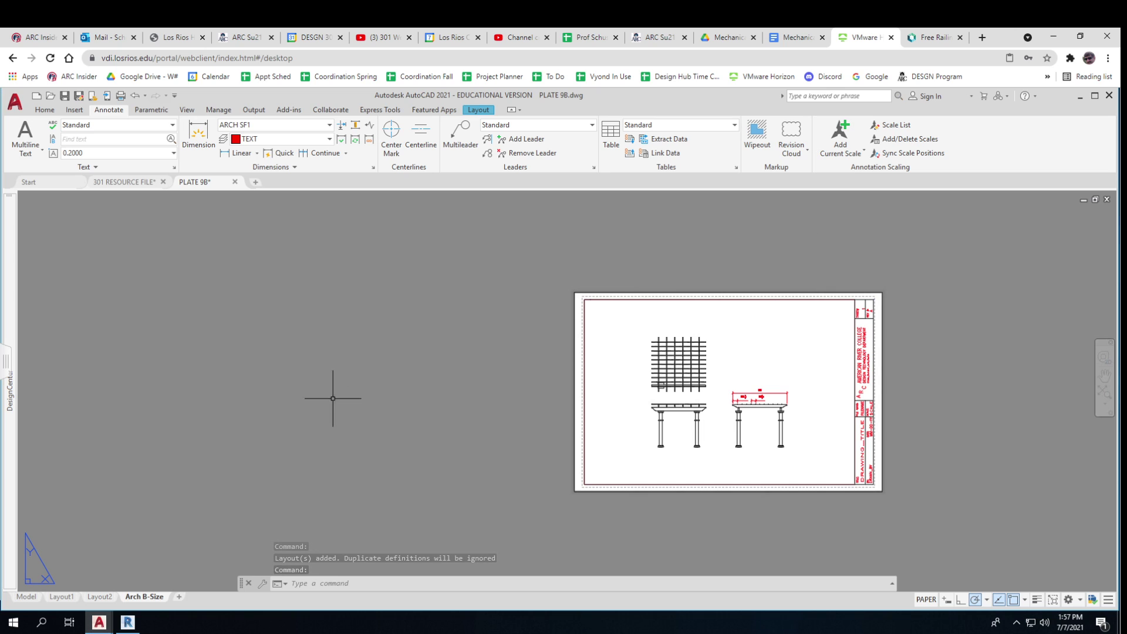
pyautogui.press('Escape')
pyautogui.press('Escape')
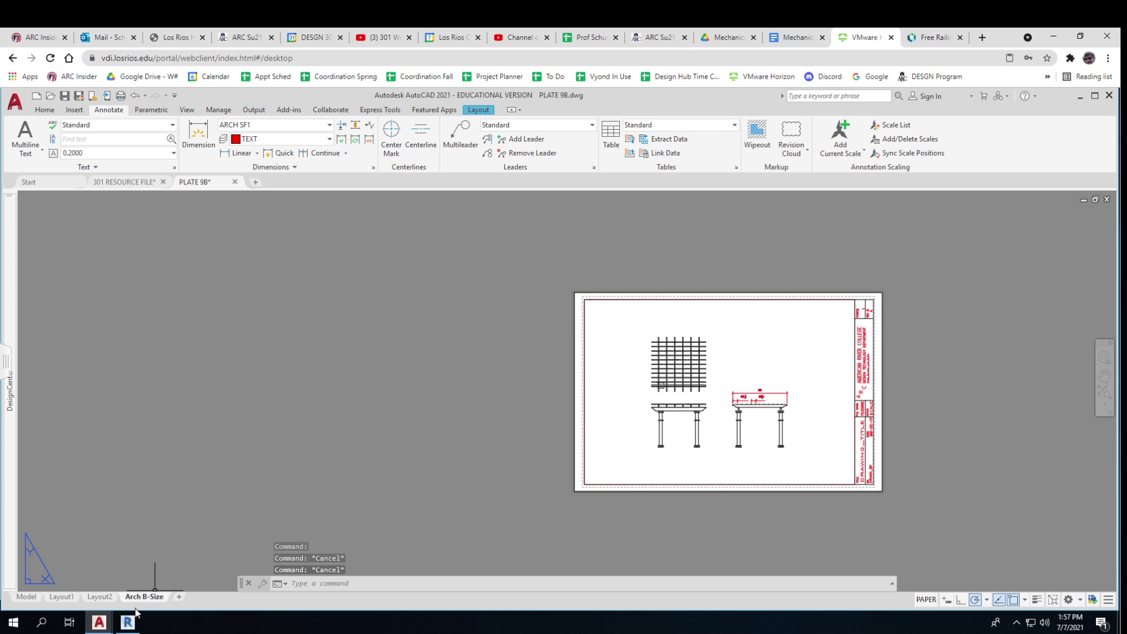
# - Rename the pergola layout to 'Purgola 1'
pyautogui.rightClick(147, 599)
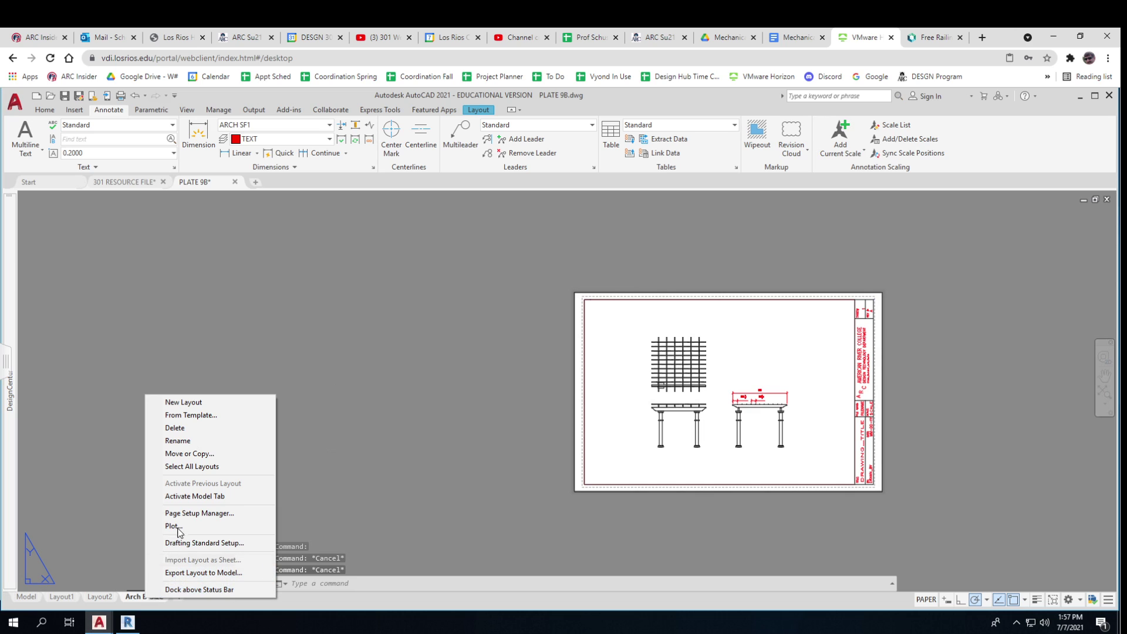
pyautogui.click(187, 441)
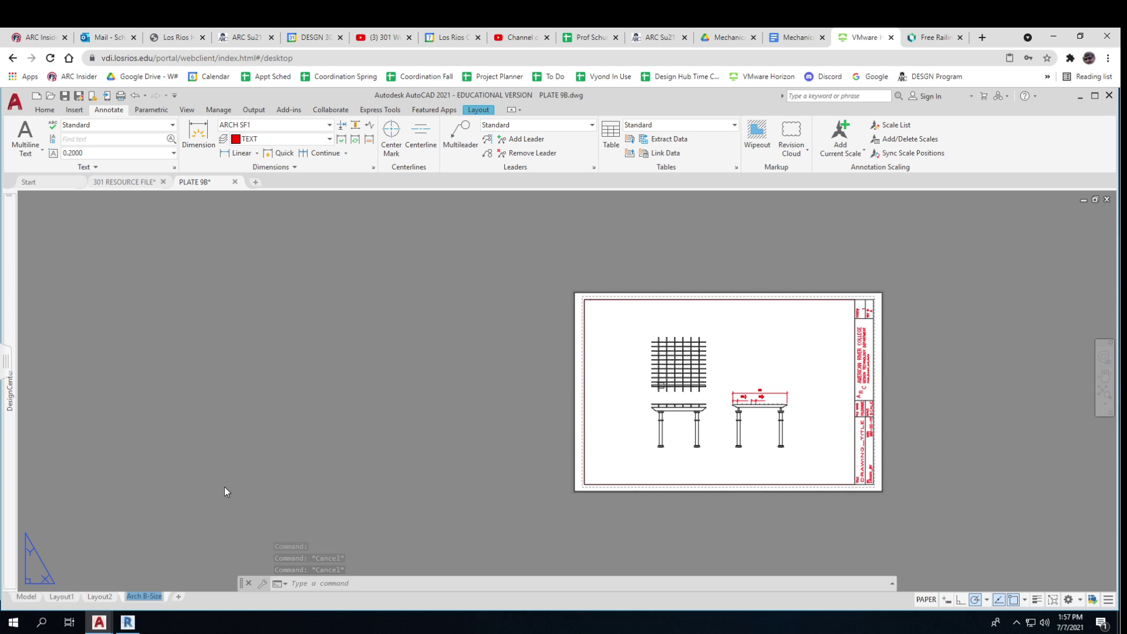
pyautogui.write('Purgola 1')
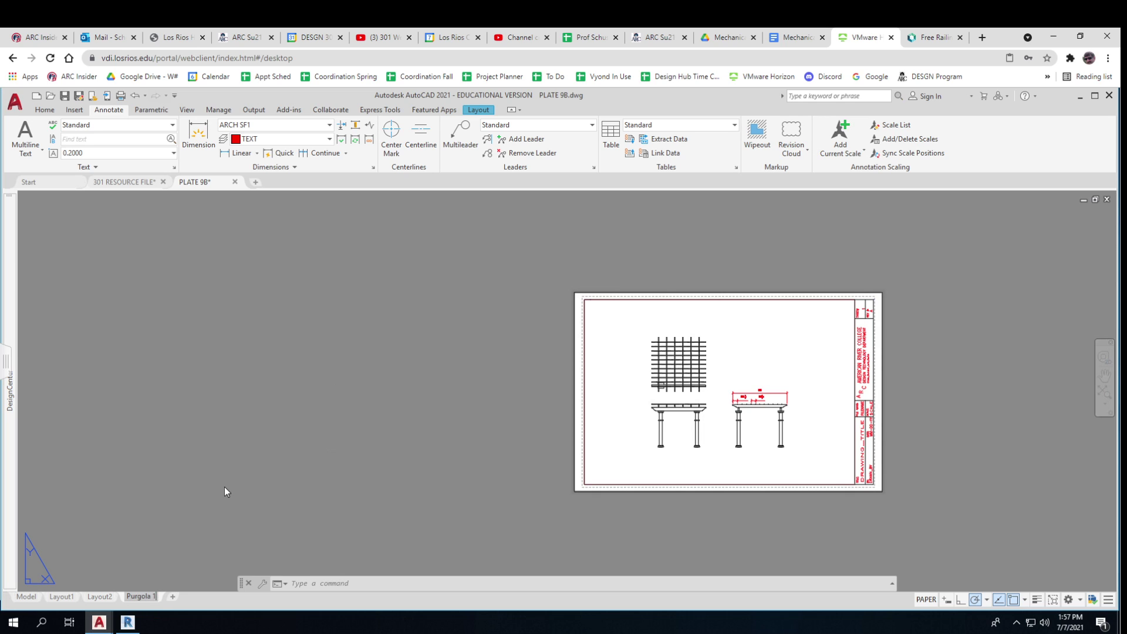
pyautogui.press('Return')
pyautogui.click(233, 466)
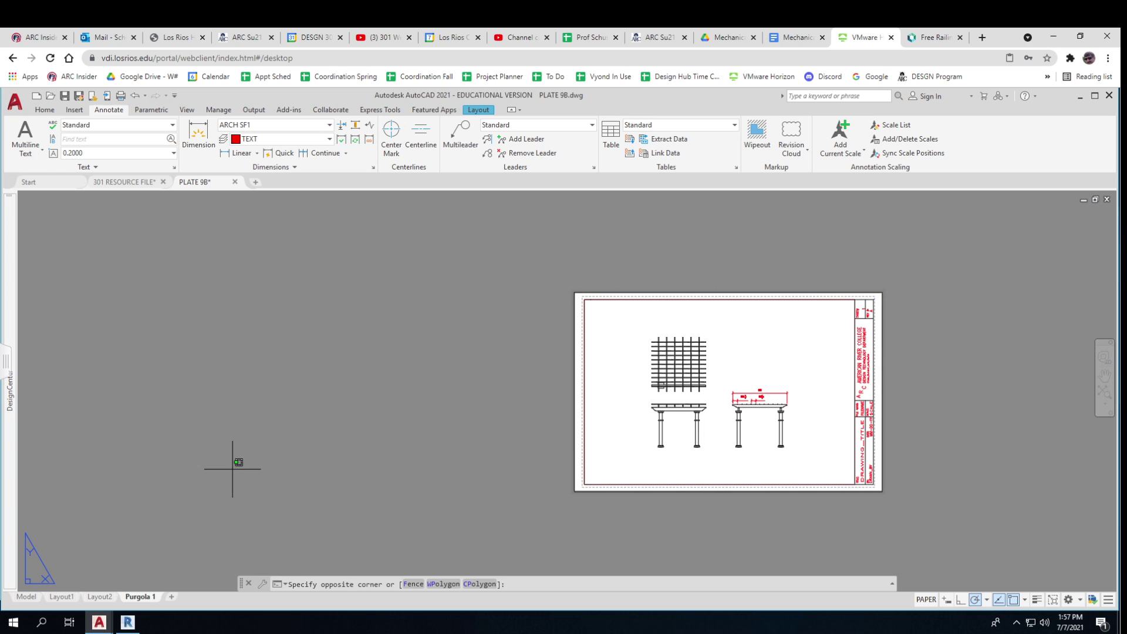
# - Use DesignCenter (Ctrl+2) to bring the Arch B-Size layout into PLATE 9B
pyautogui.press('Escape')
pyautogui.hotkey('ctrl', '2')
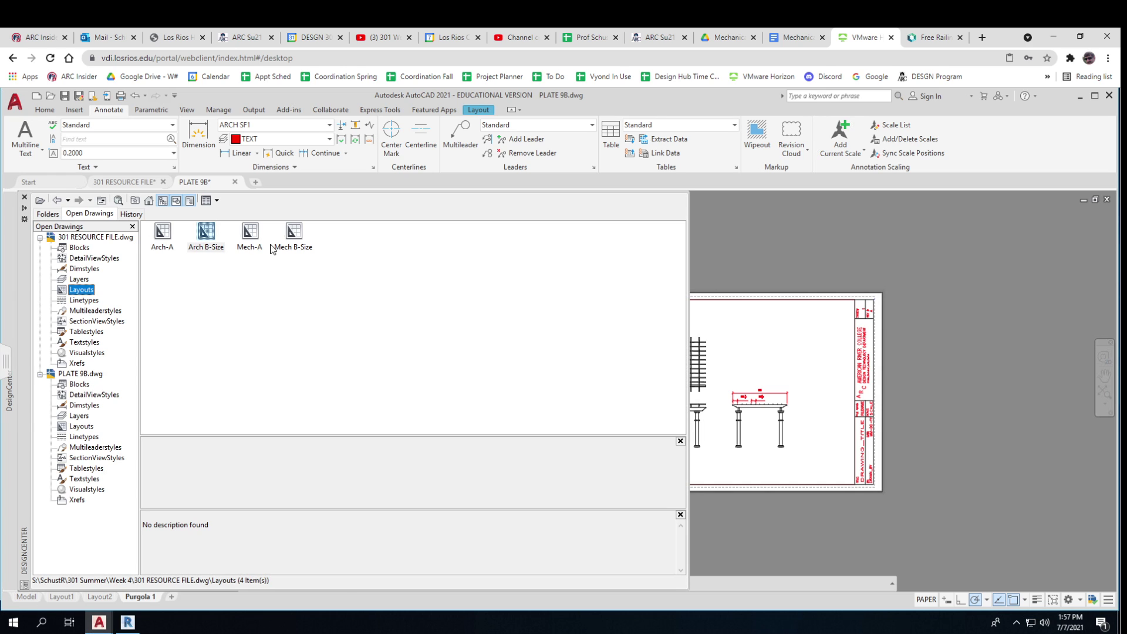
pyautogui.moveTo(752, 262); pyautogui.dragTo(751, 262)
pyautogui.press('Escape')
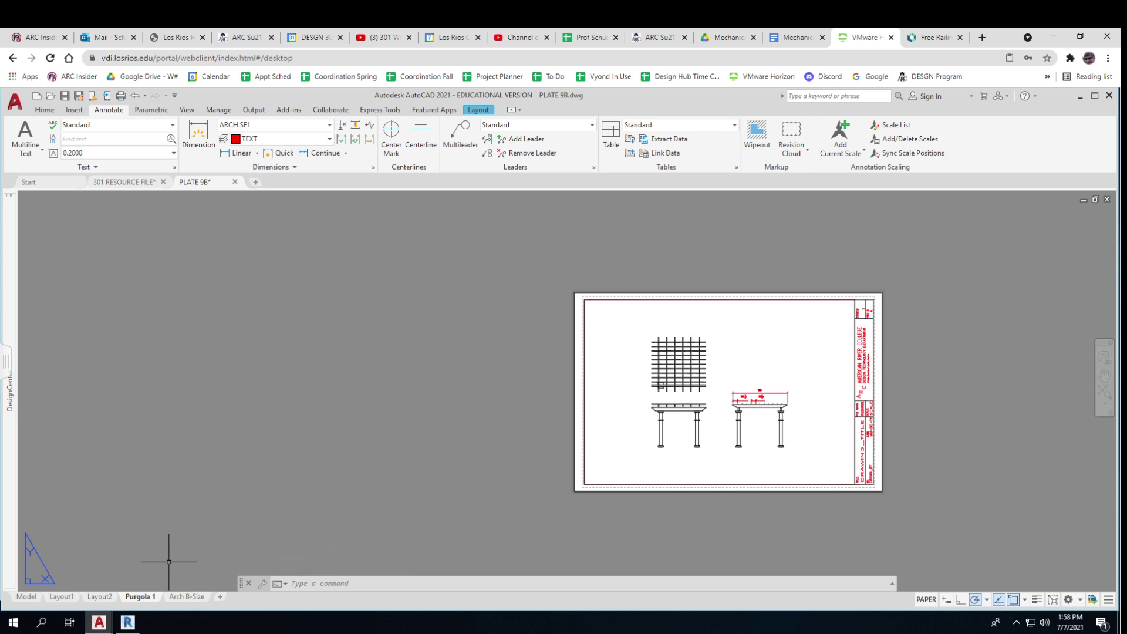
# - Start a Move or Copy on Purgola 1, back out, and recentre the whole sheet
pyautogui.scroll(4, 152, 577)
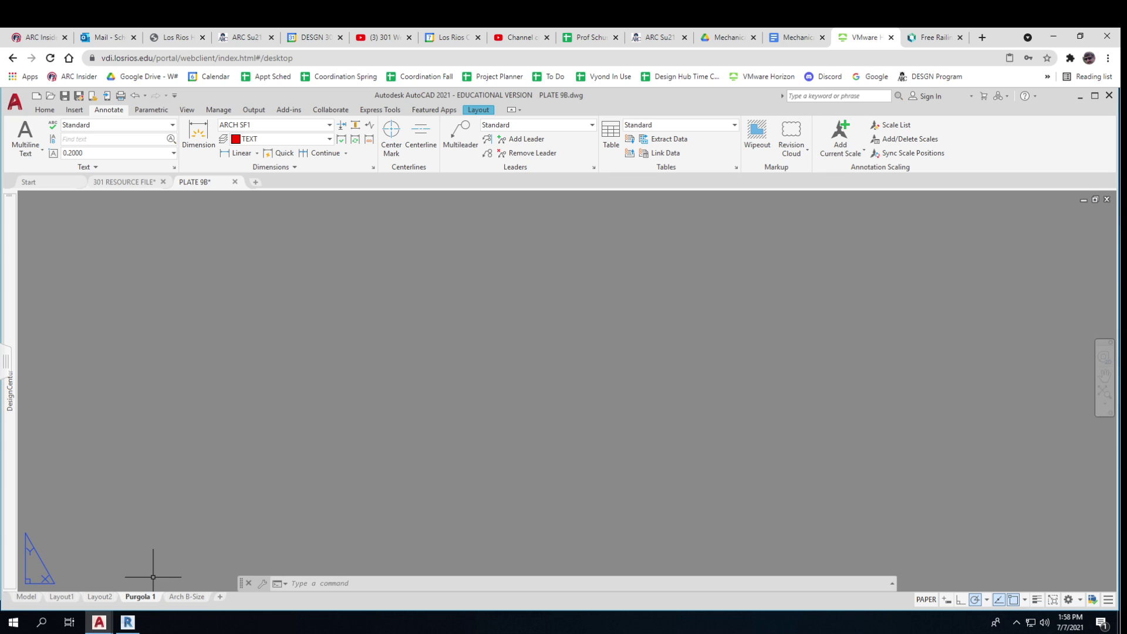
pyautogui.scroll(-5, 153, 577)
pyautogui.moveTo(155, 578); pyautogui.dragTo(154, 503, button='middle')
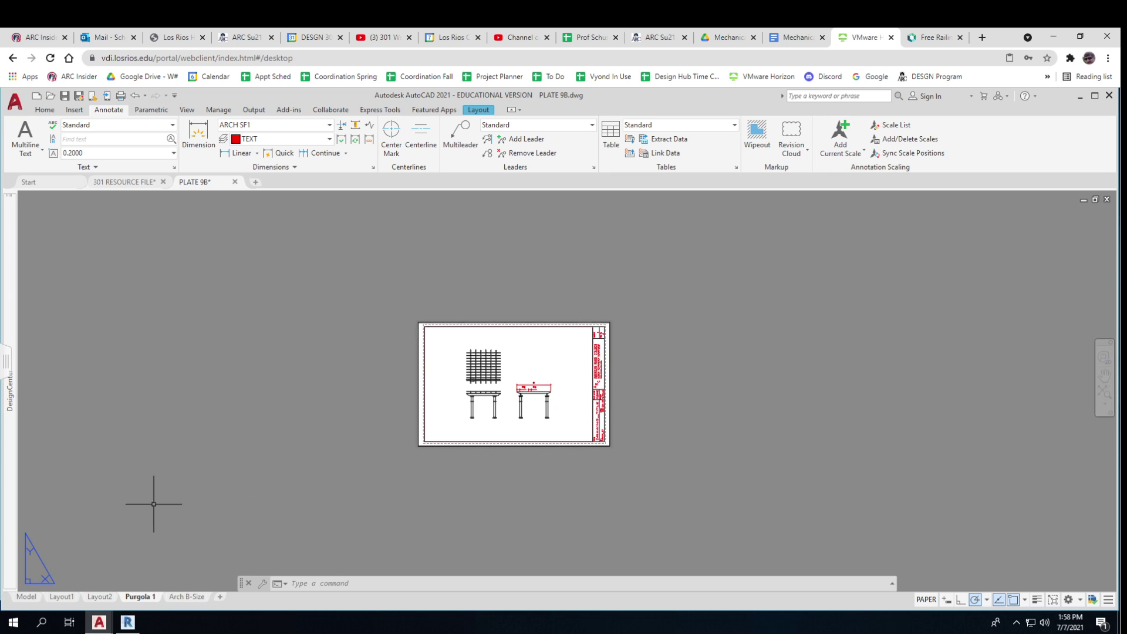
pyautogui.rightClick(144, 597)
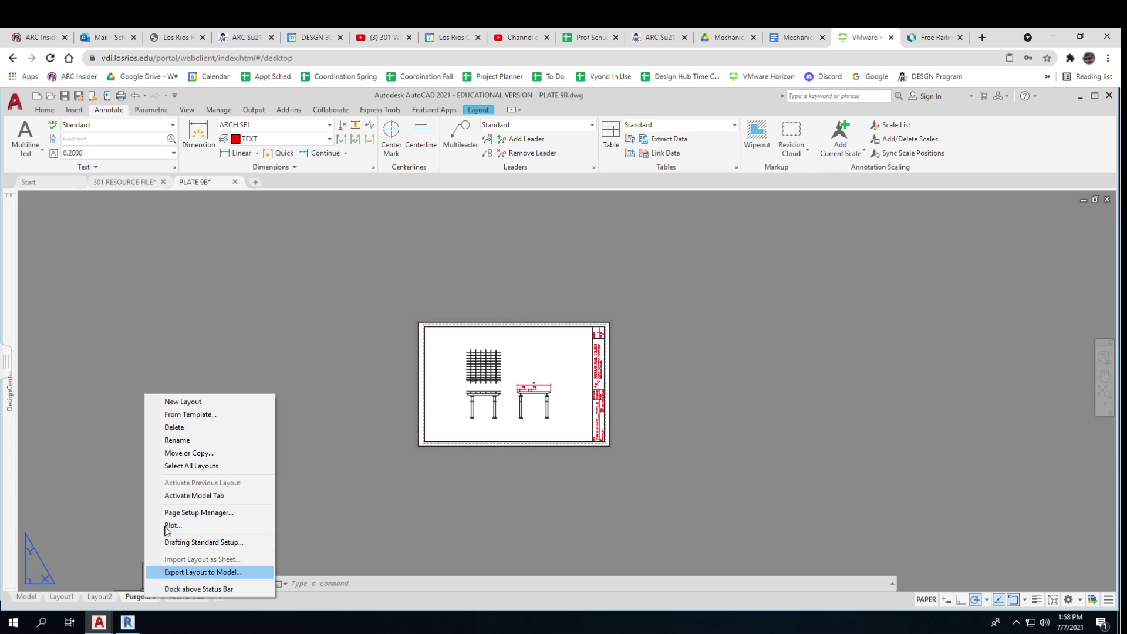
pyautogui.click(188, 453)
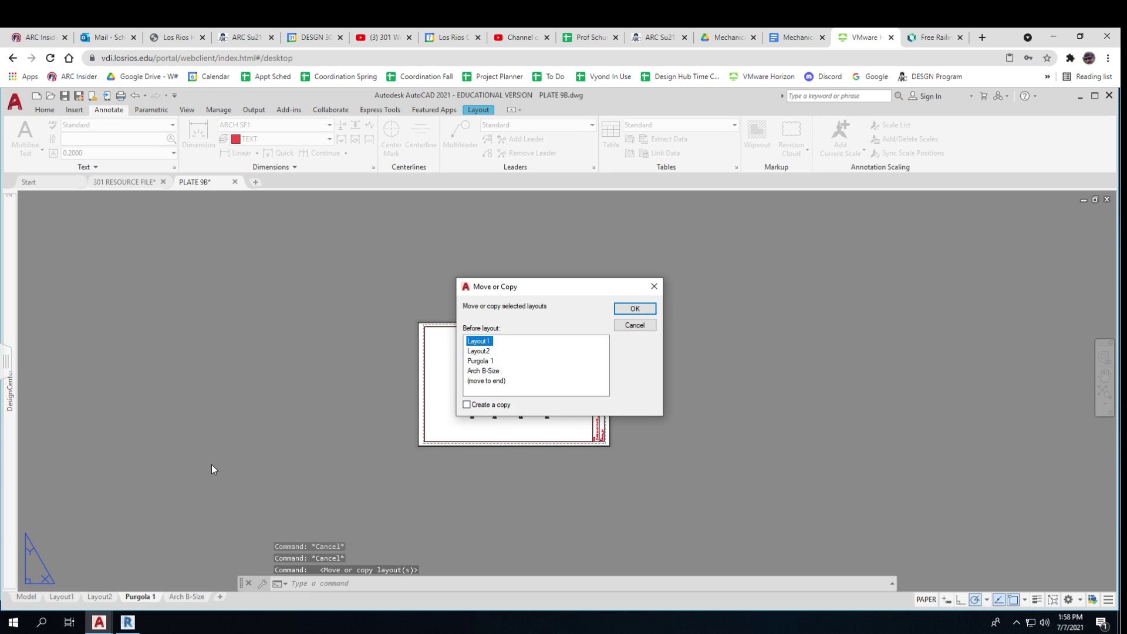
pyautogui.click(644, 326)
pyautogui.scroll(5, 575, 411)
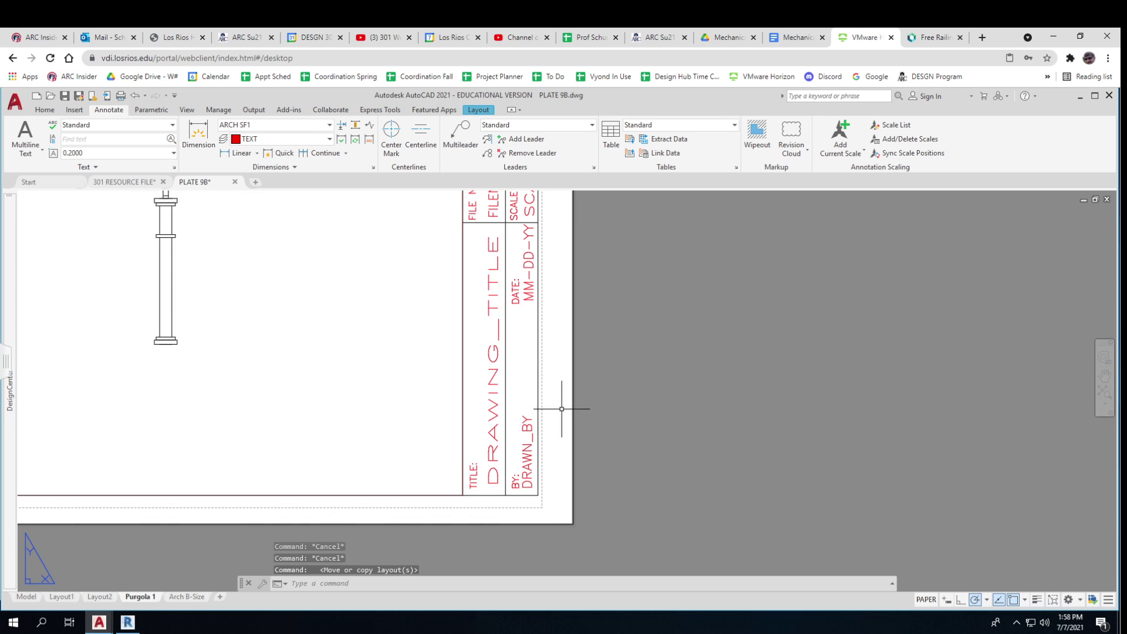
pyautogui.scroll(-4, 552, 302)
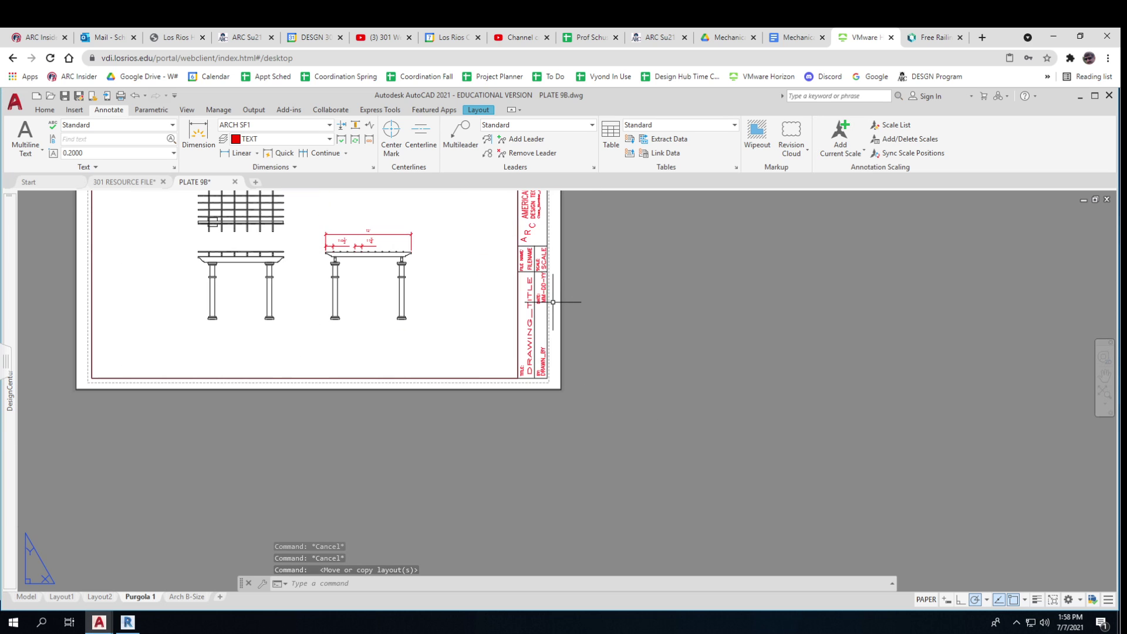
pyautogui.moveTo(552, 302); pyautogui.dragTo(562, 444, button='middle')
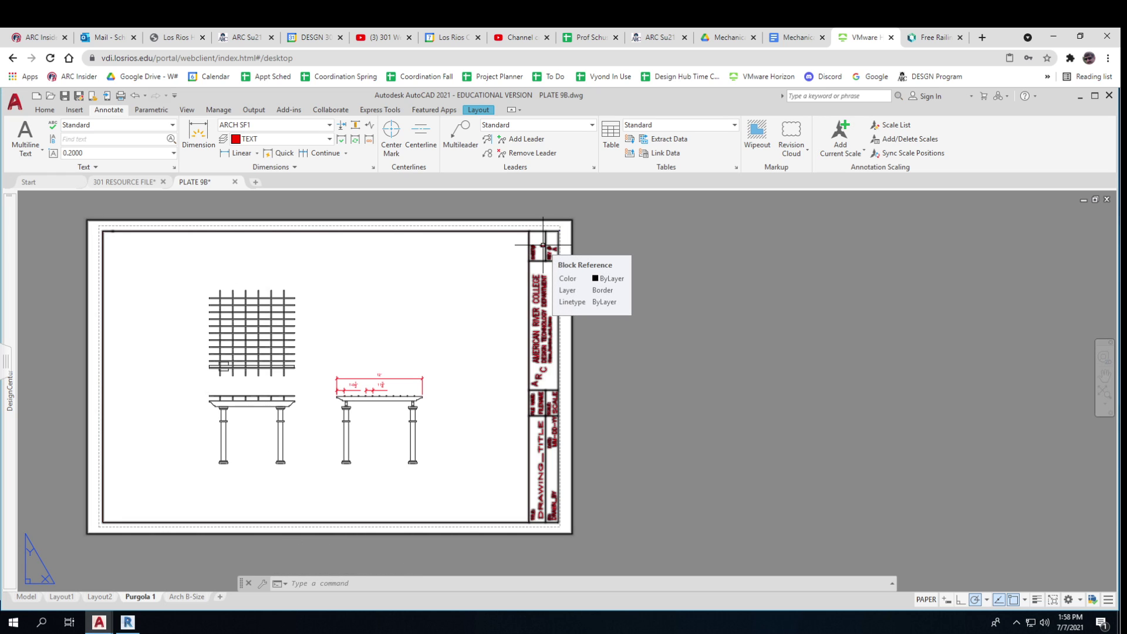
# - Duplicate Purgola 1 with Create a copy and drag Purgola 1 (2) after the original
pyautogui.rightClick(142, 599)
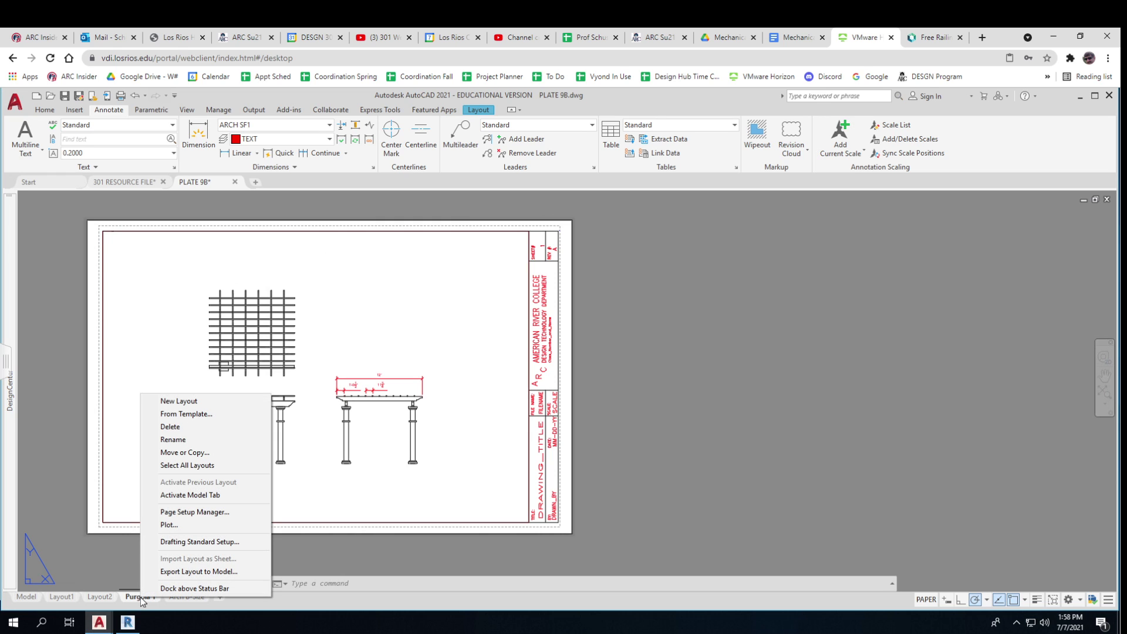
pyautogui.click(174, 452)
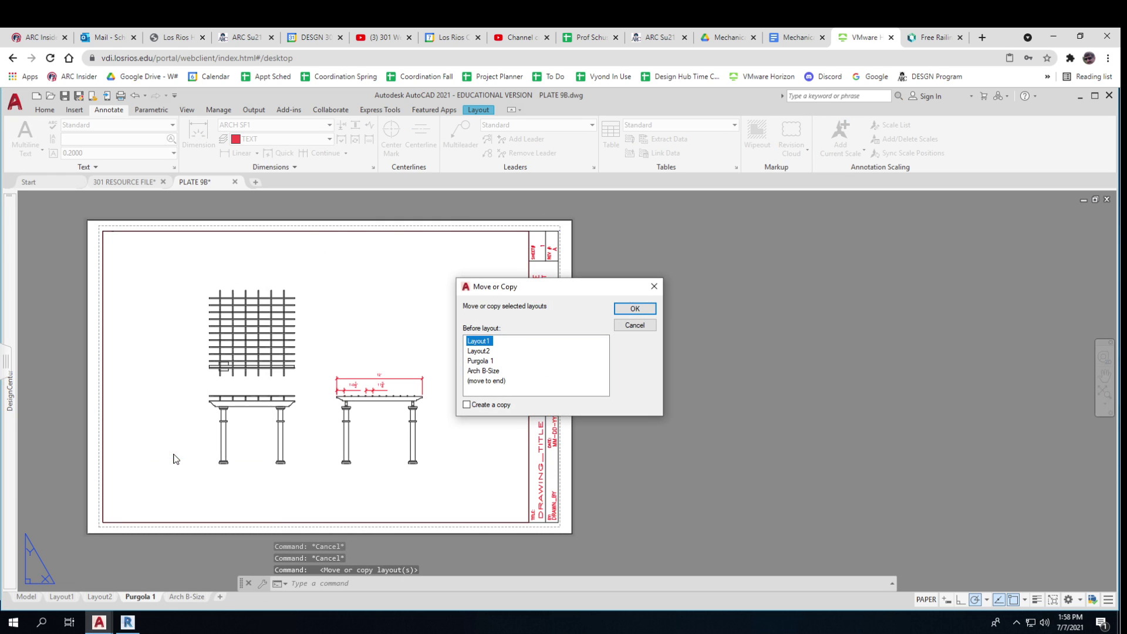
pyautogui.click(475, 361)
pyautogui.click(467, 405)
pyautogui.click(633, 309)
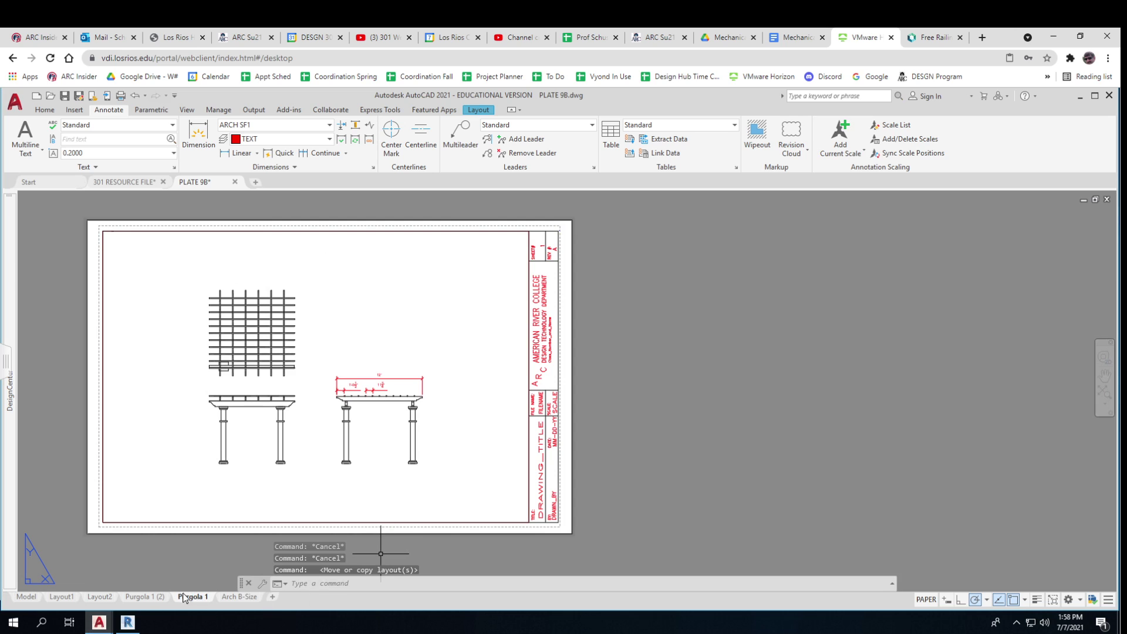
pyautogui.click(148, 596)
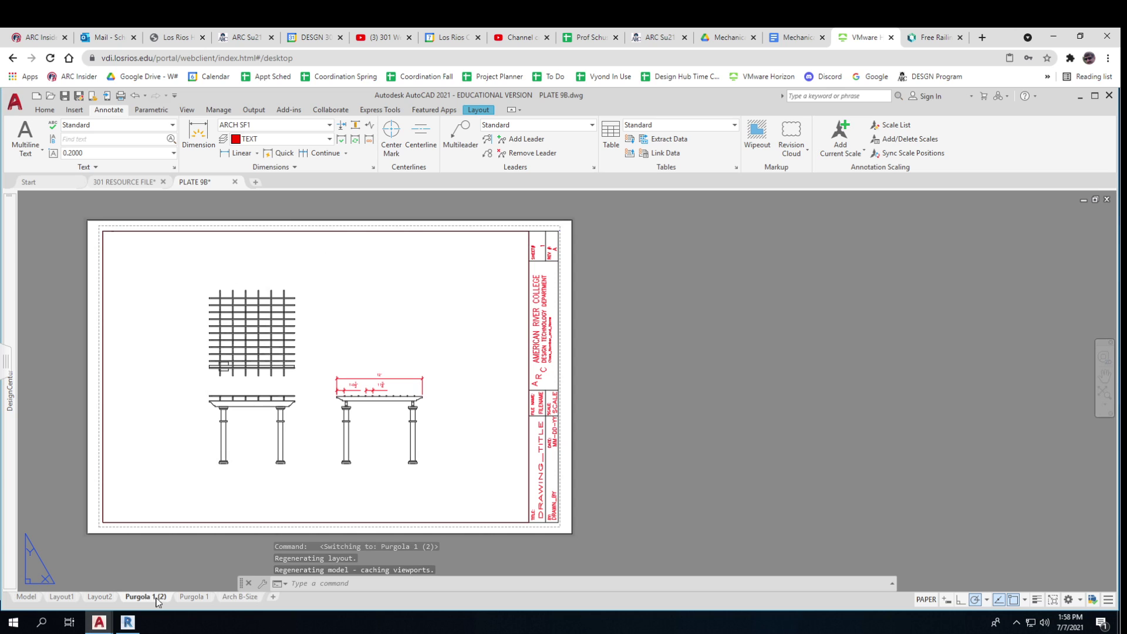
pyautogui.moveTo(152, 597); pyautogui.dragTo(208, 598)
# - Attempt to rename Purgola 1 (2), leaving a garbled name, then reposition the sheet
pyautogui.rightClick(182, 598)
pyautogui.click(216, 439)
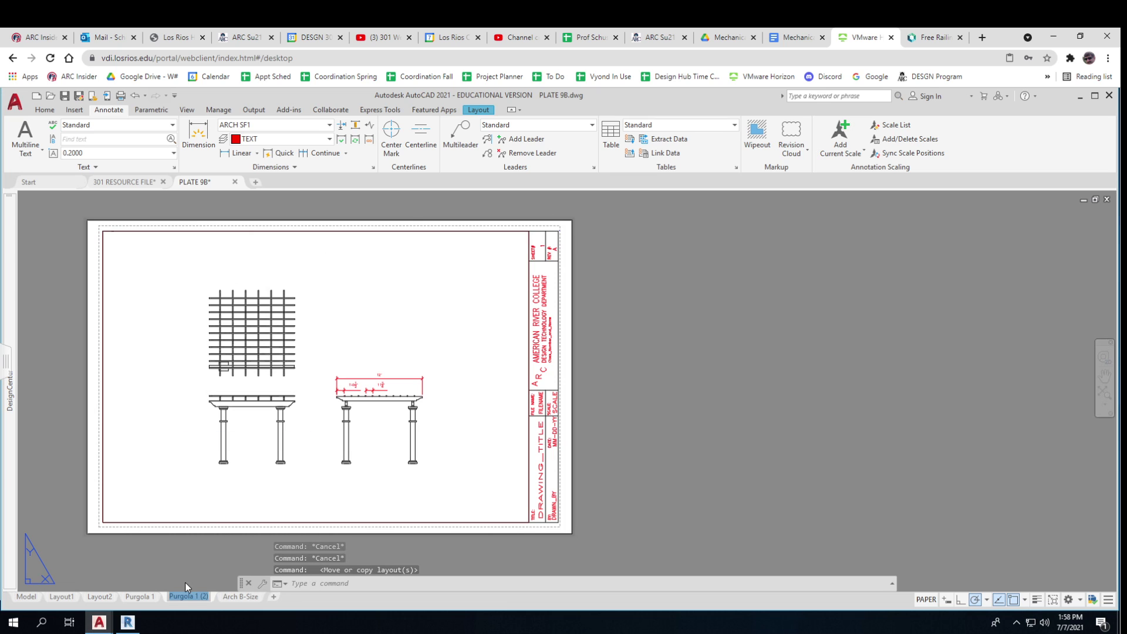
pyautogui.click(187, 595)
pyautogui.write('asdfasdfasdf')
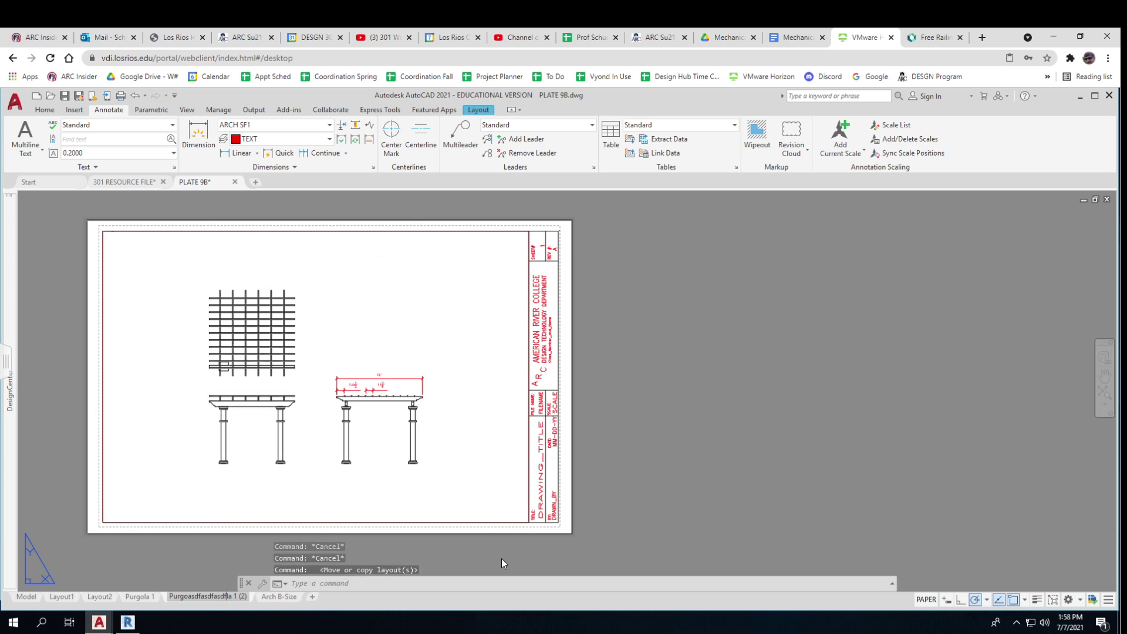
pyautogui.click(624, 492)
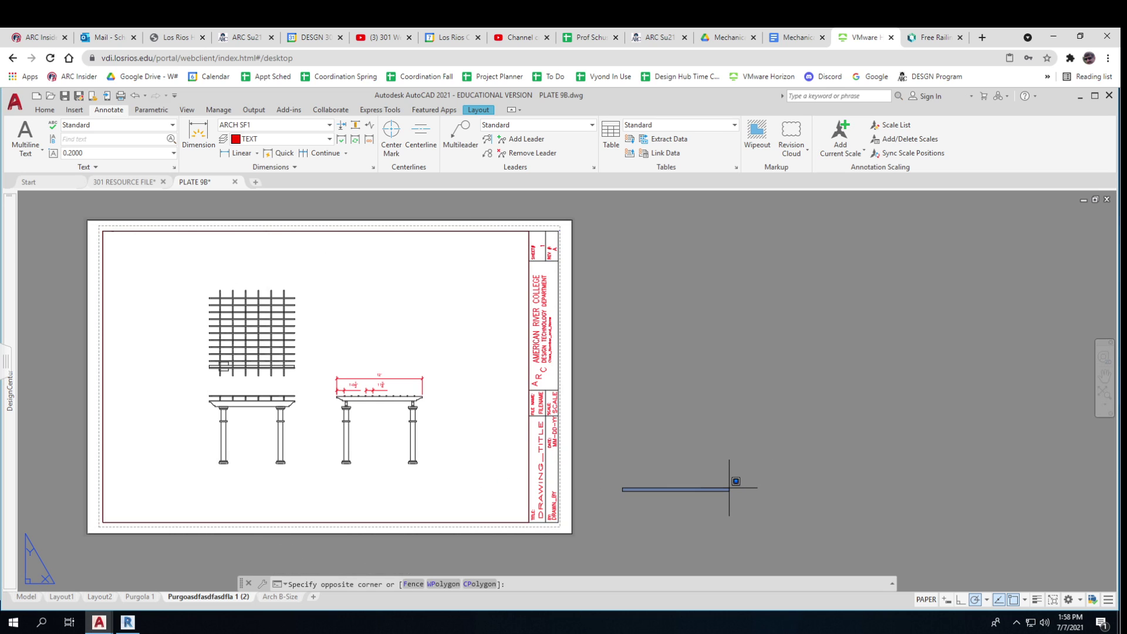
pyautogui.press('Escape')
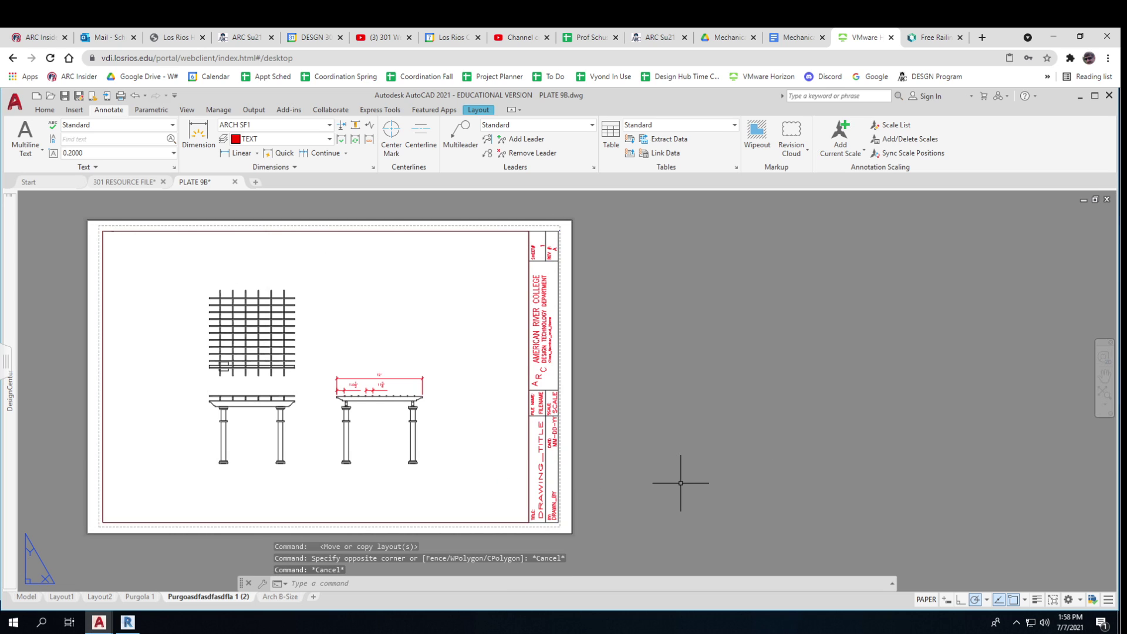
pyautogui.moveTo(681, 483); pyautogui.dragTo(722, 468, button='middle')
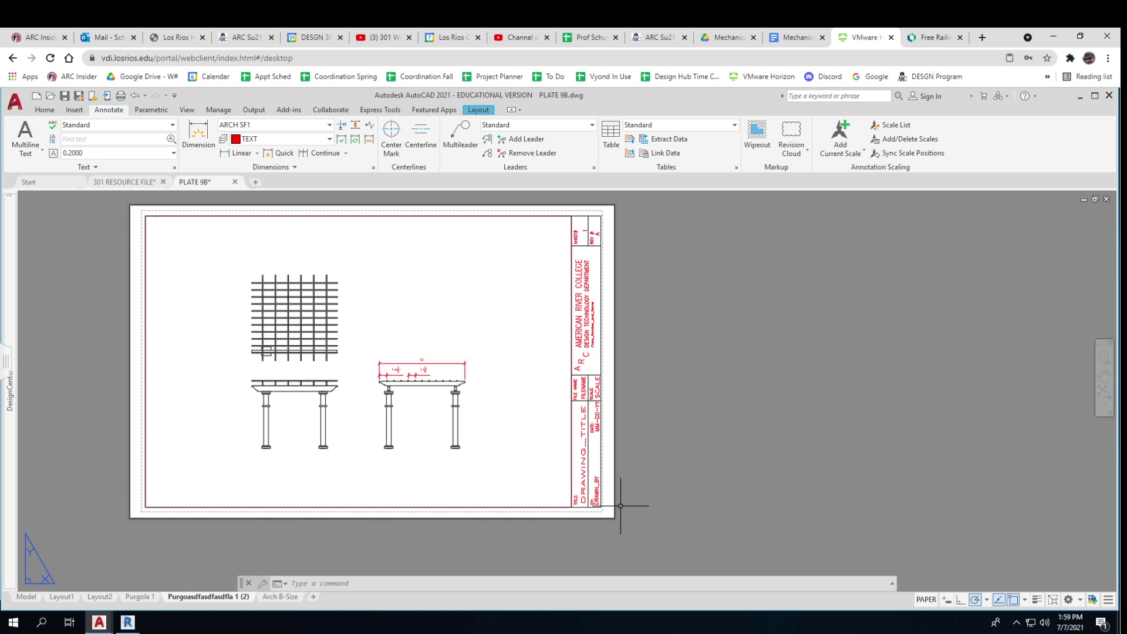
pyautogui.scroll(-2, 696, 463)
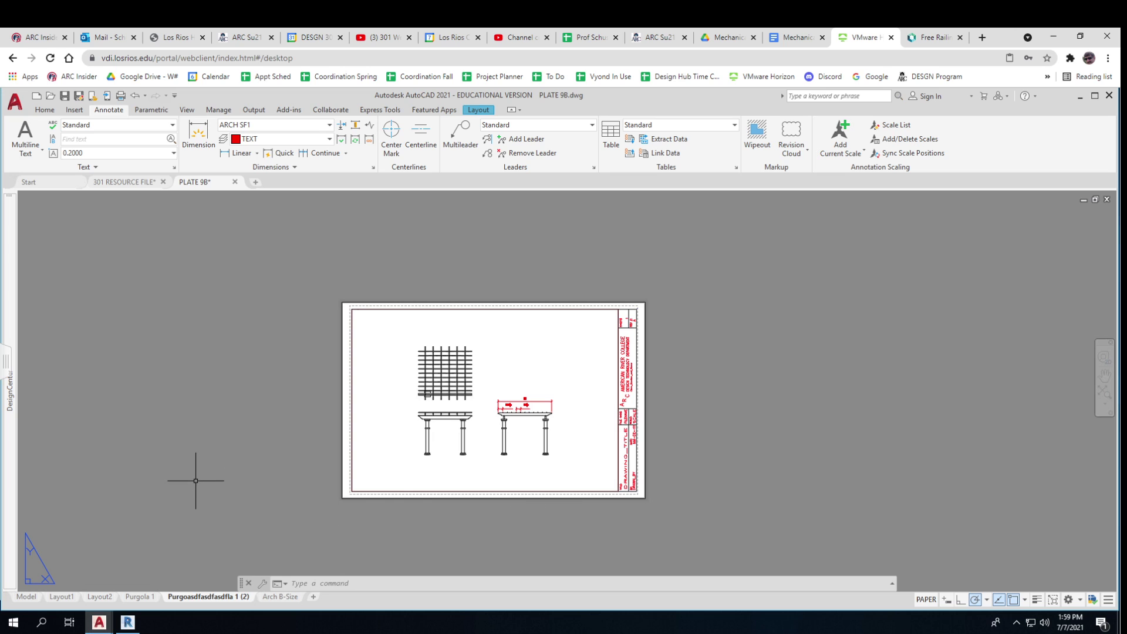
pyautogui.moveTo(16, 478)
pyautogui.press('Escape')
pyautogui.press('Escape')
pyautogui.press('Escape')
# - Run PURGE on 301 RESOURCE FILE and expand its unused Blocks and Dimension styles
pyautogui.moveTo(130, 183)
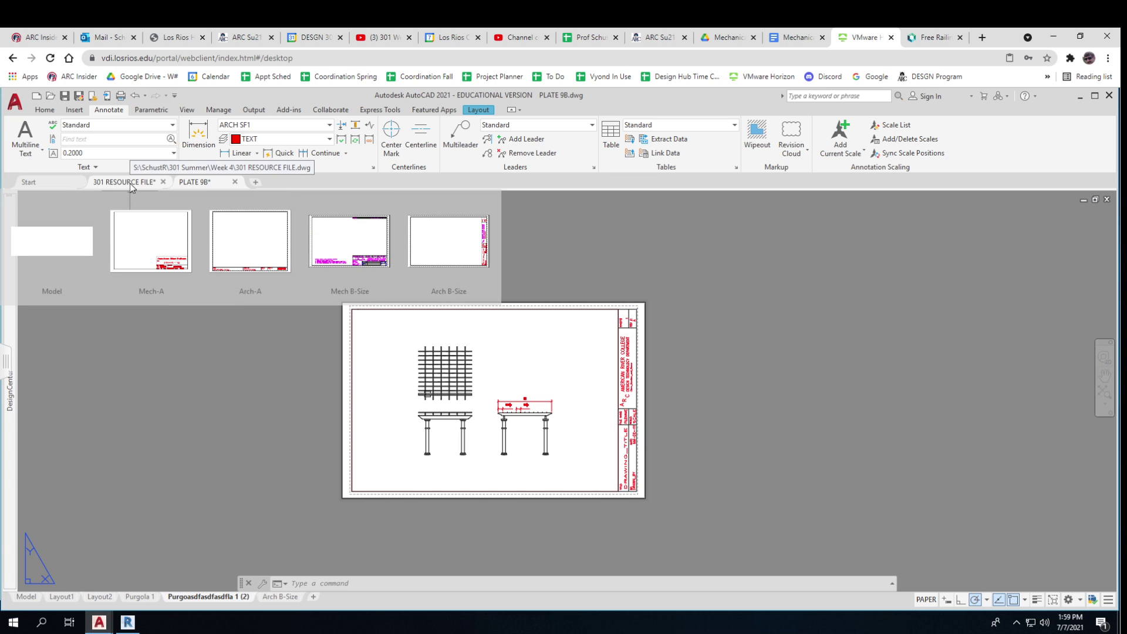
pyautogui.click(132, 183)
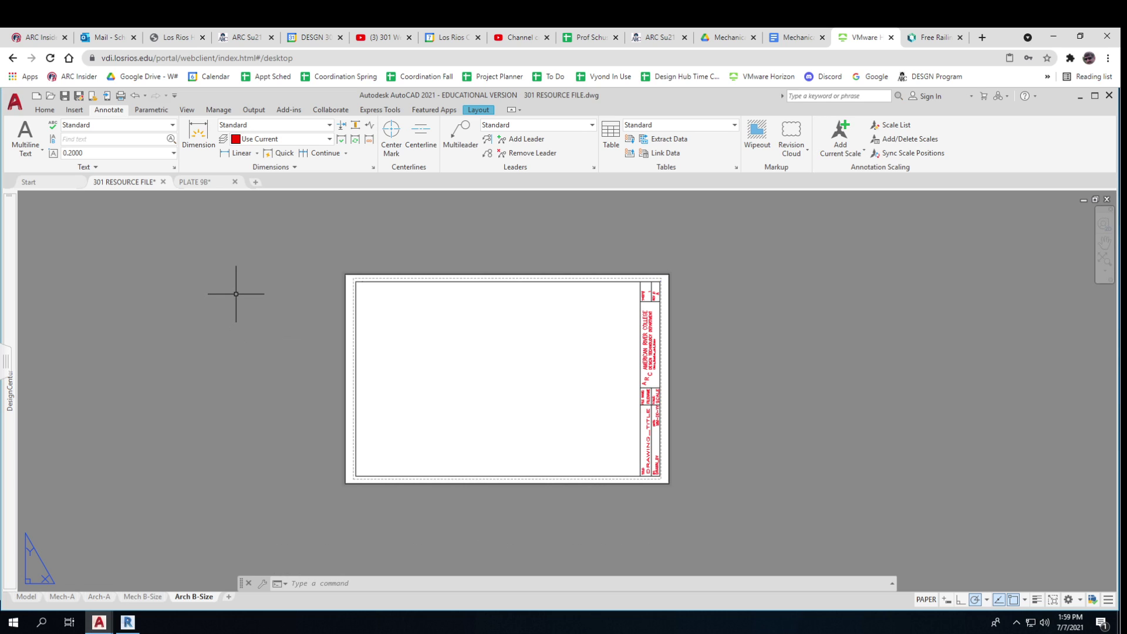
pyautogui.write('PURGE')
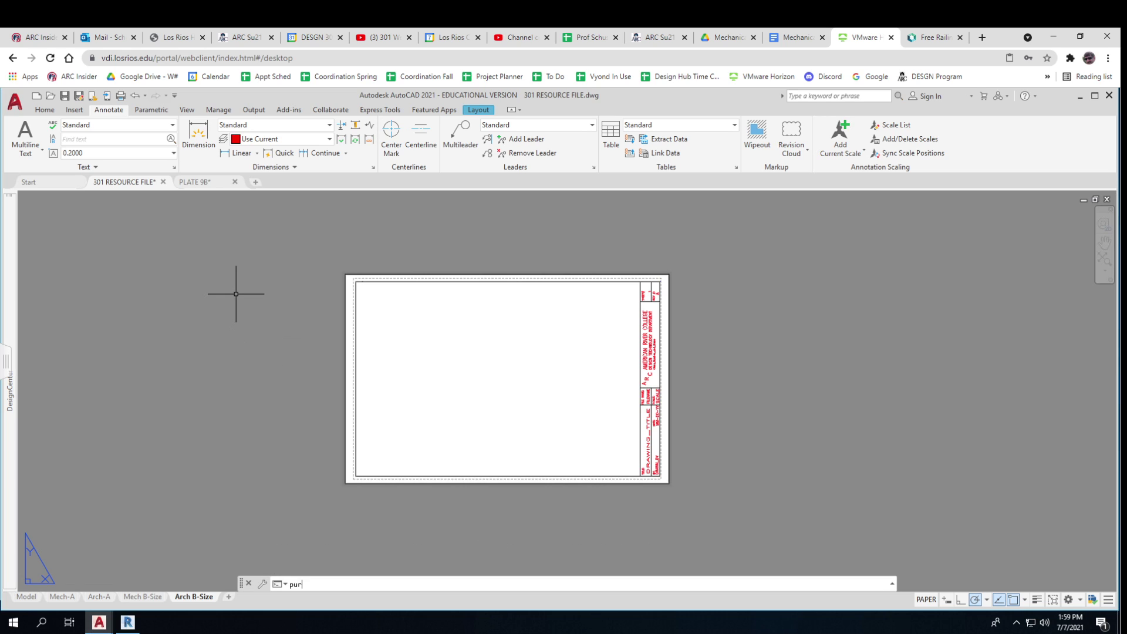
pyautogui.press('Return')
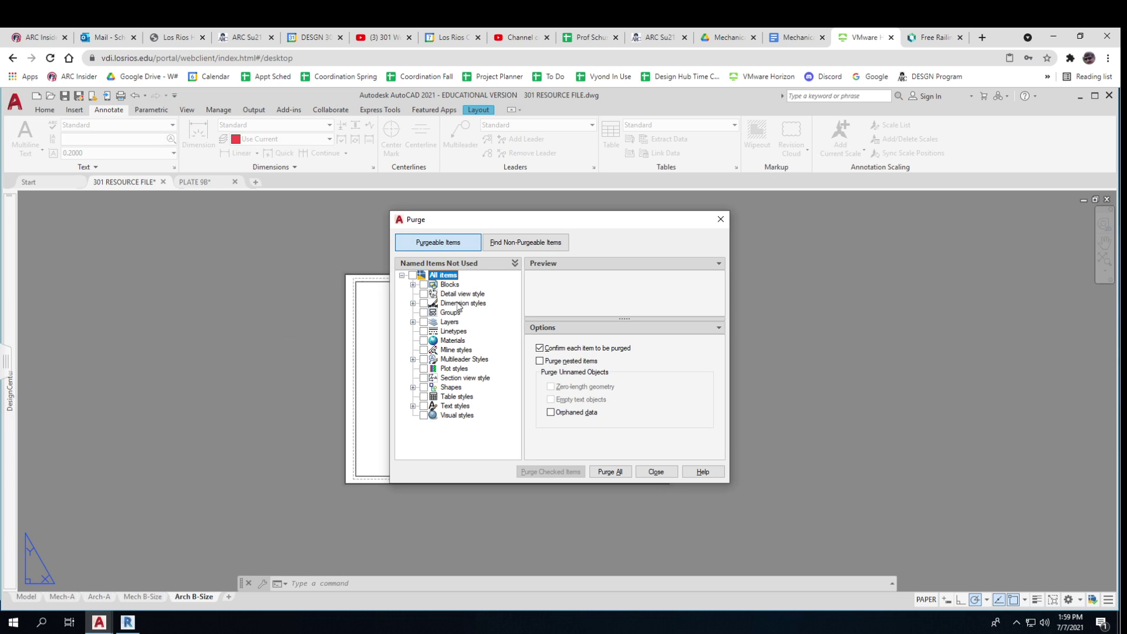
pyautogui.doubleClick(437, 286)
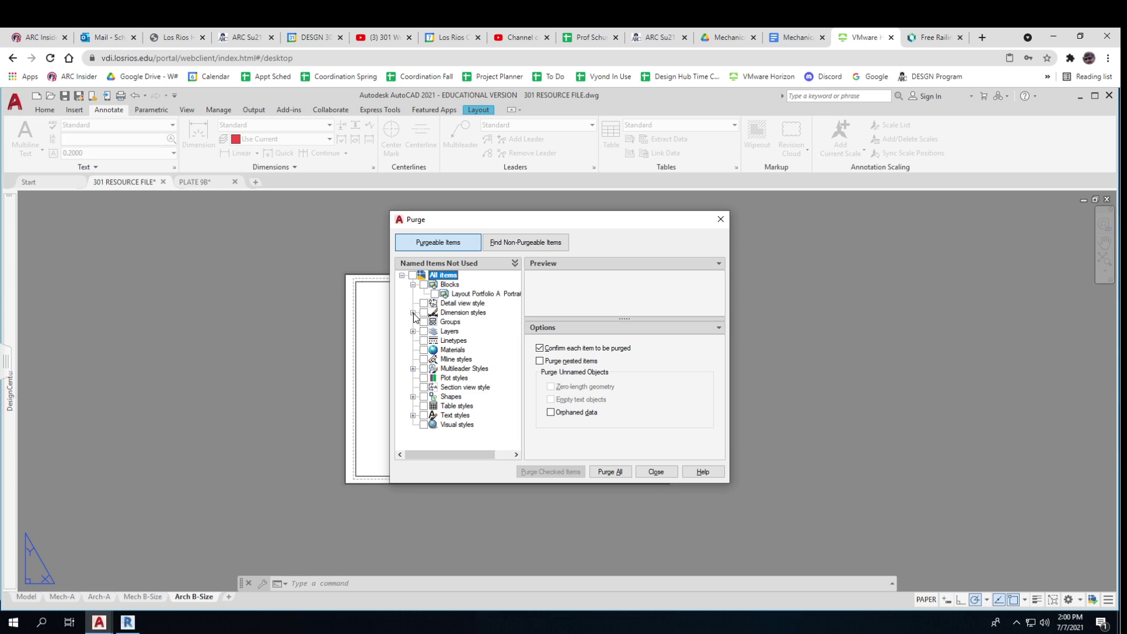
pyautogui.click(413, 313)
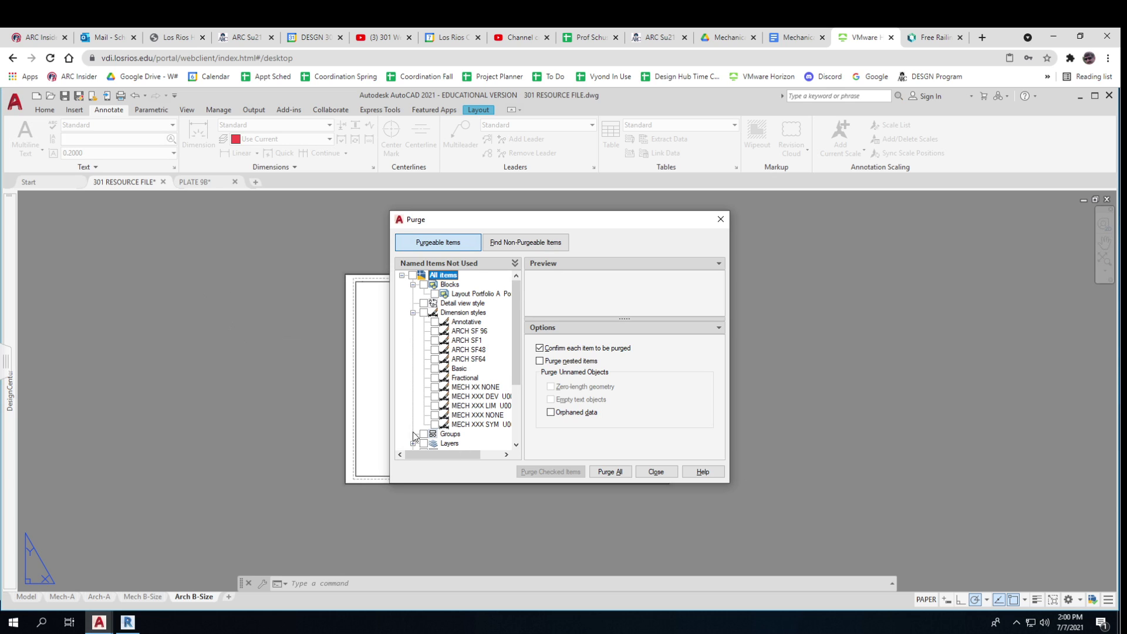
pyautogui.moveTo(516, 368); pyautogui.dragTo(522, 423)
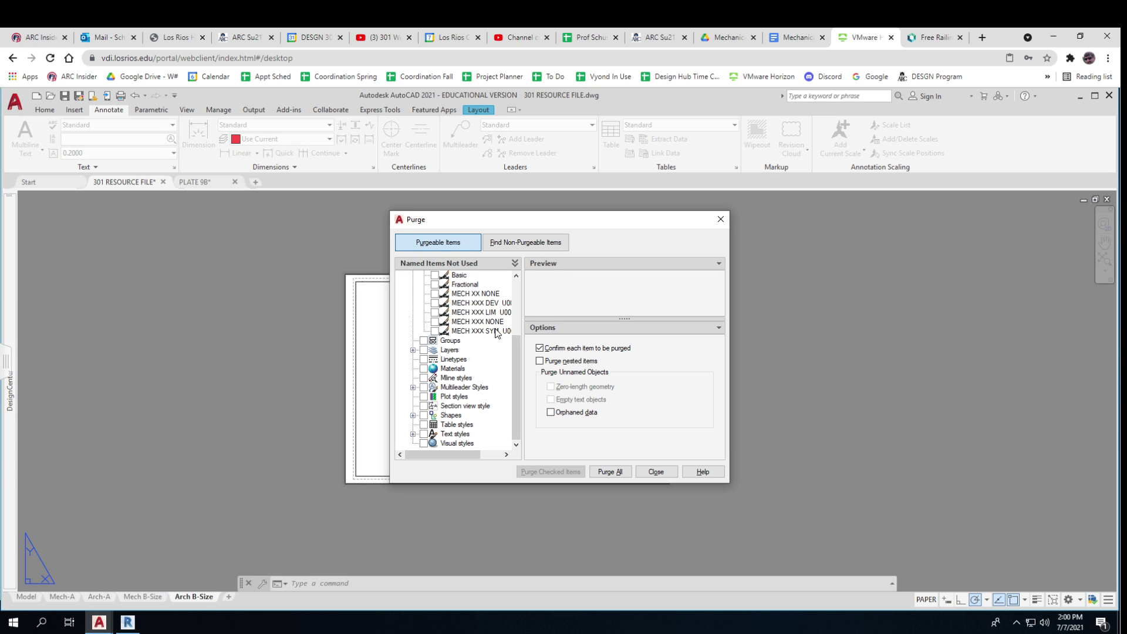
# - Close Purge without removing anything and review DesignCenter's options for the resource file's layouts
pyautogui.click(656, 472)
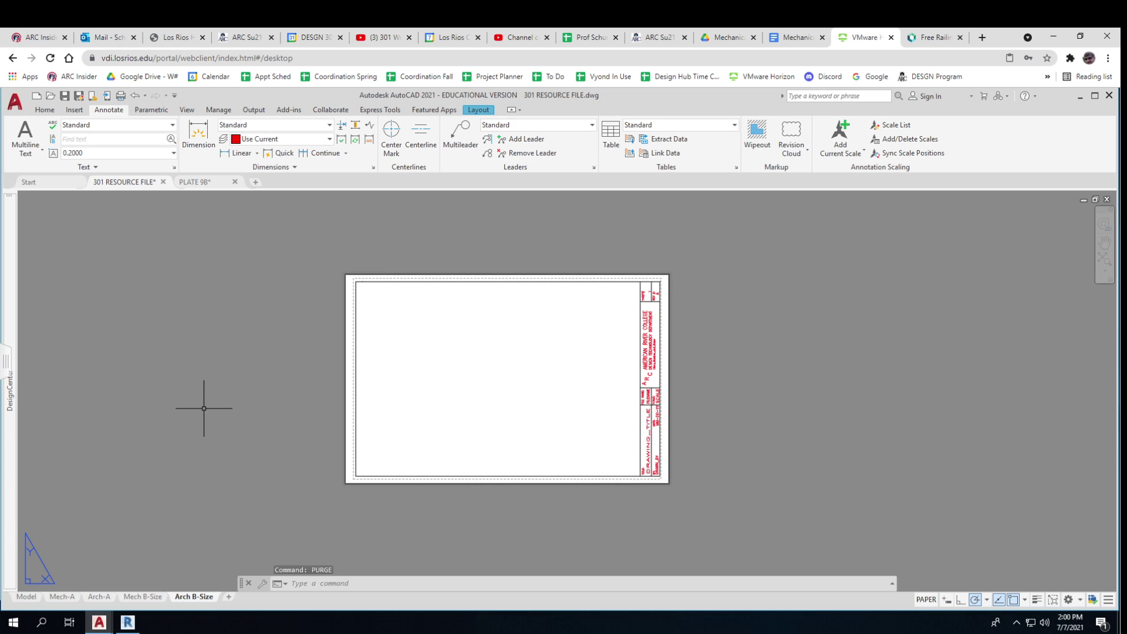
pyautogui.moveTo(11, 309)
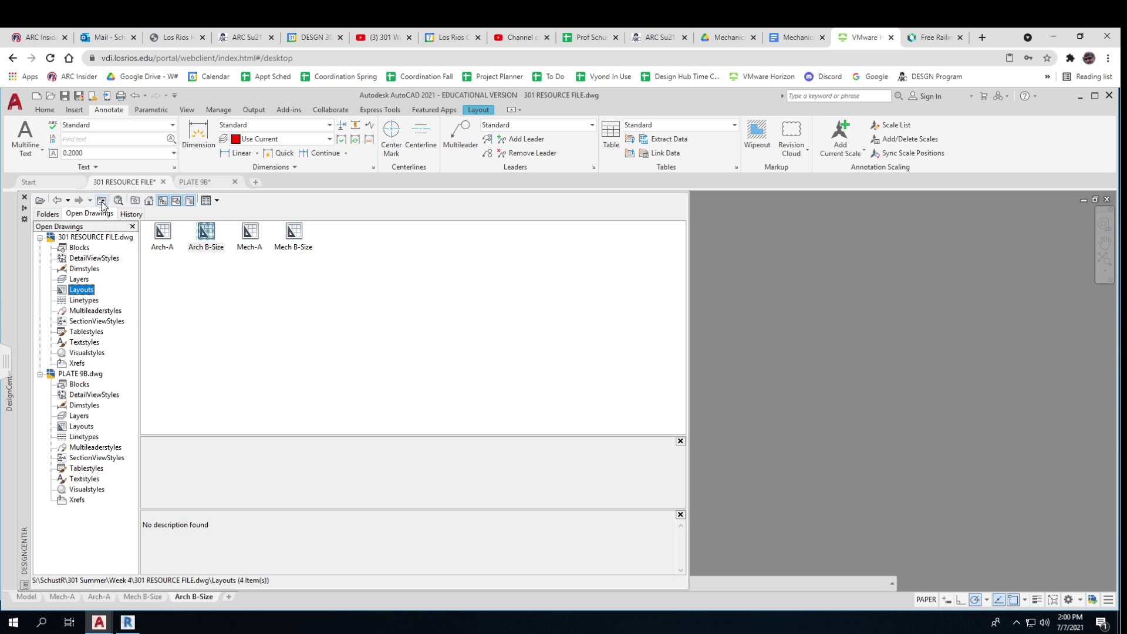
pyautogui.rightClick(183, 310)
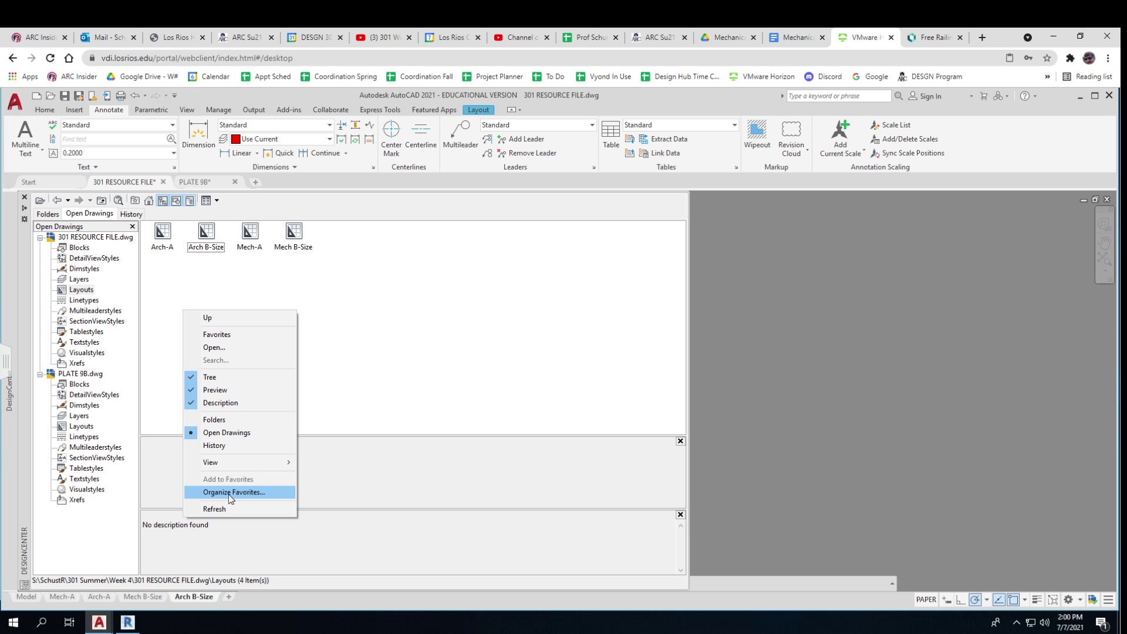
pyautogui.click(790, 318)
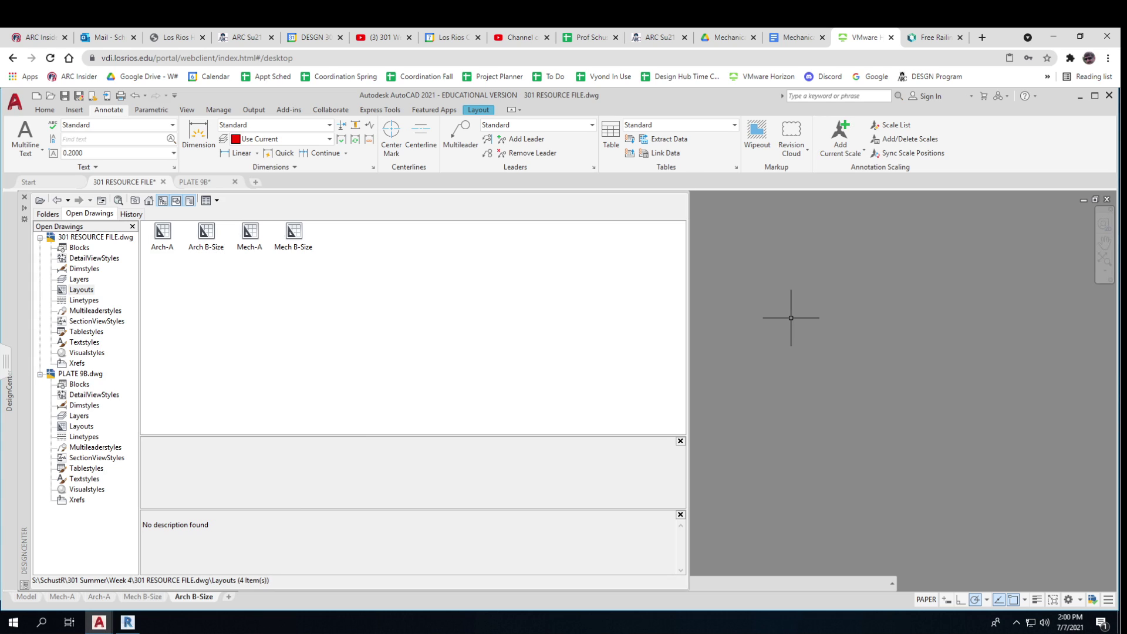
# - Open the tool palettes with TP, move them off the sheet, review their options, then close them
pyautogui.write('tp')
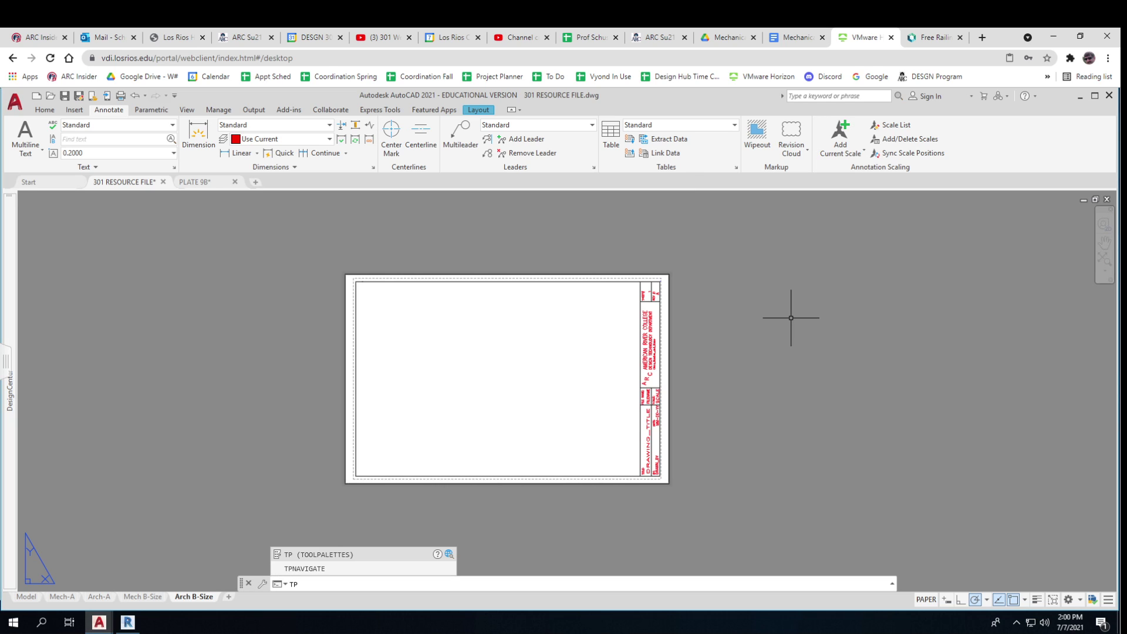
pyautogui.press('Return')
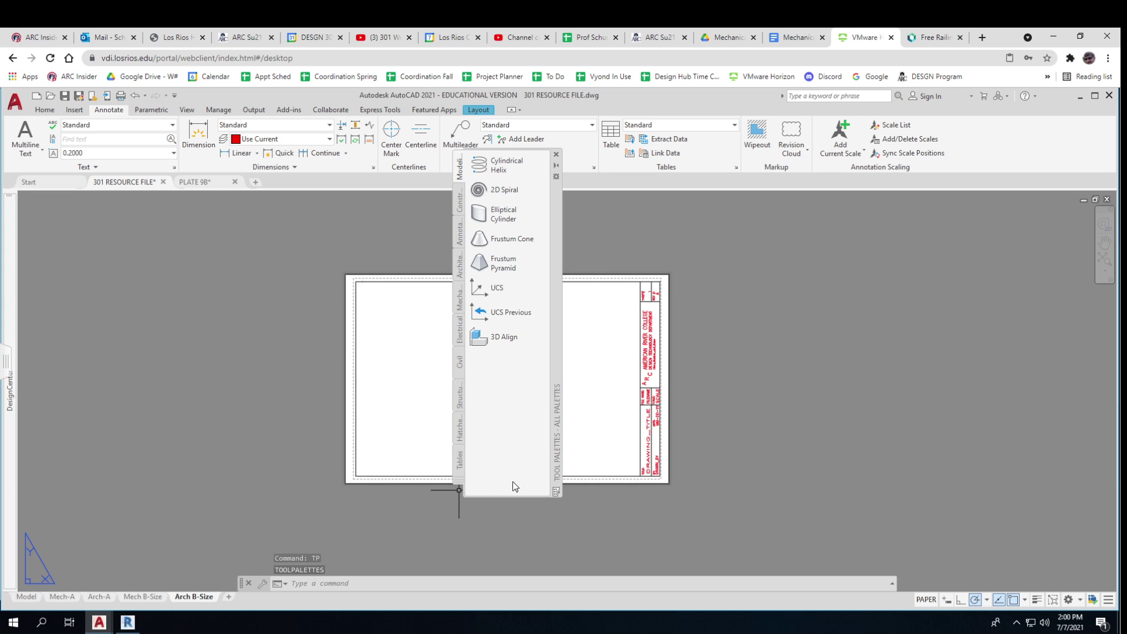
pyautogui.rightClick(484, 463)
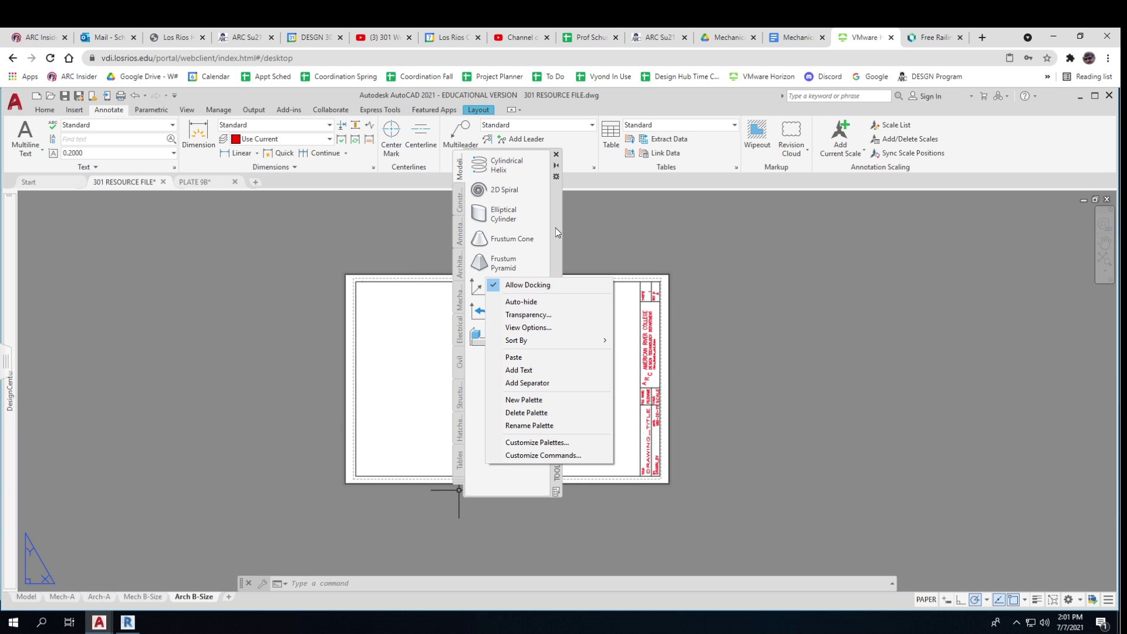
pyautogui.moveTo(555, 228)
pyautogui.mouseDown()
pyautogui.moveTo(611, 252)
pyautogui.moveTo(891, 282)
pyautogui.mouseUp()
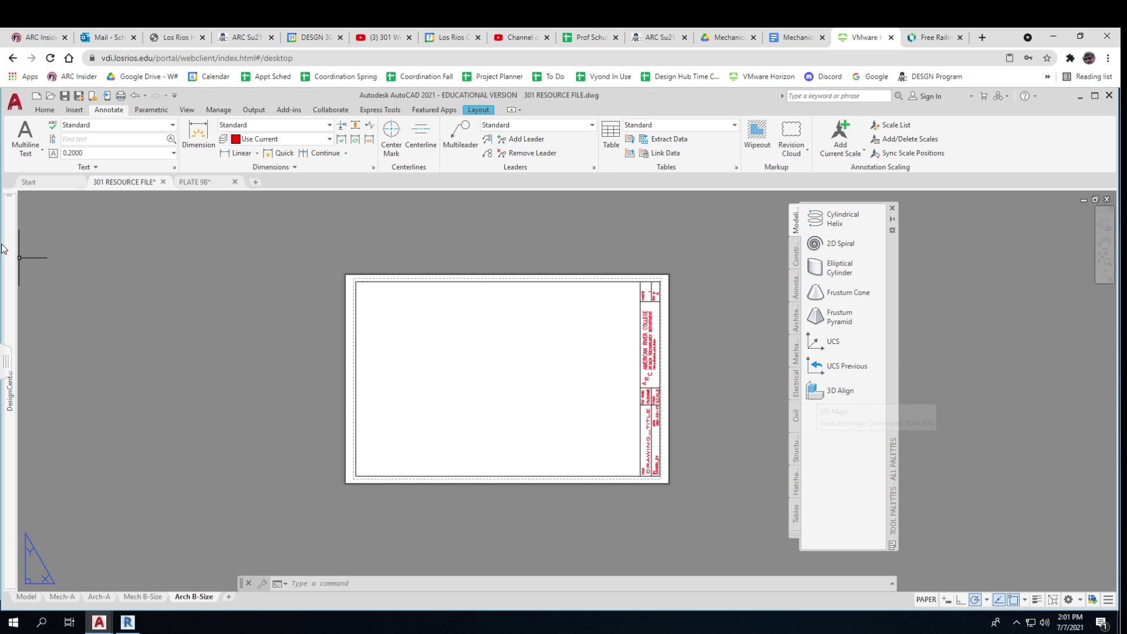
pyautogui.moveTo(16, 230)
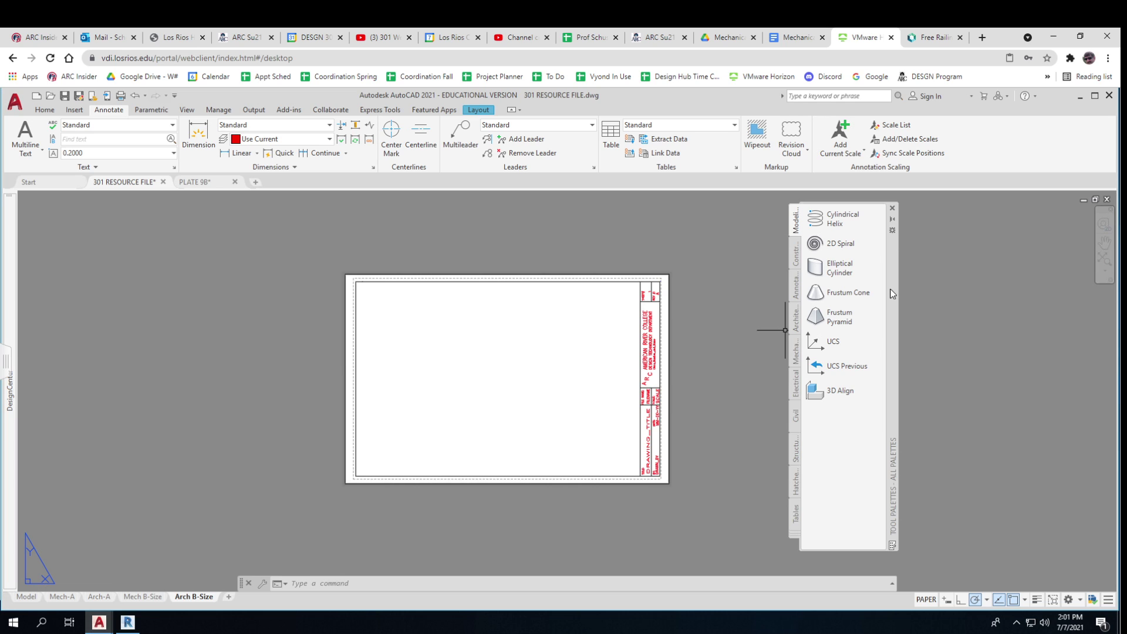
pyautogui.rightClick(829, 457)
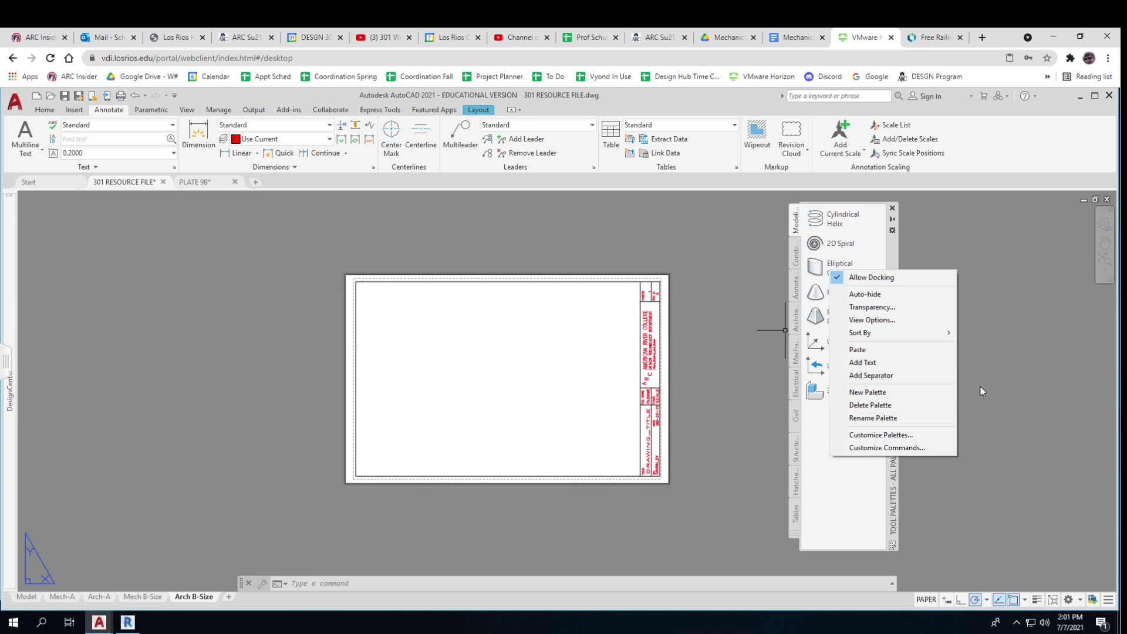
pyautogui.press('Escape')
pyautogui.press('Escape')
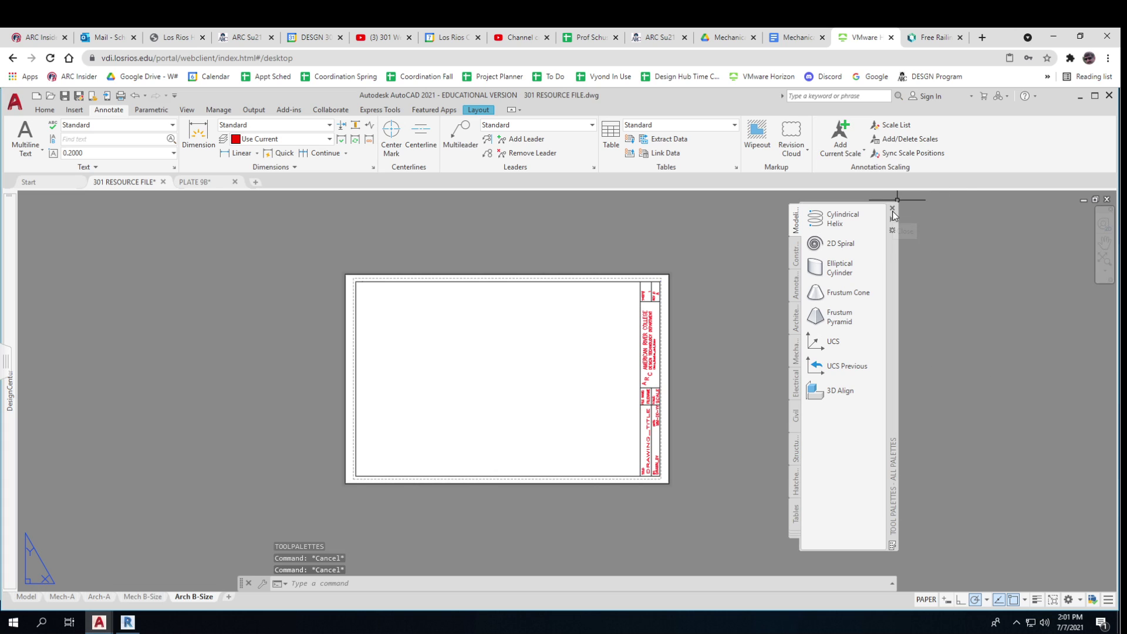
pyautogui.click(892, 208)
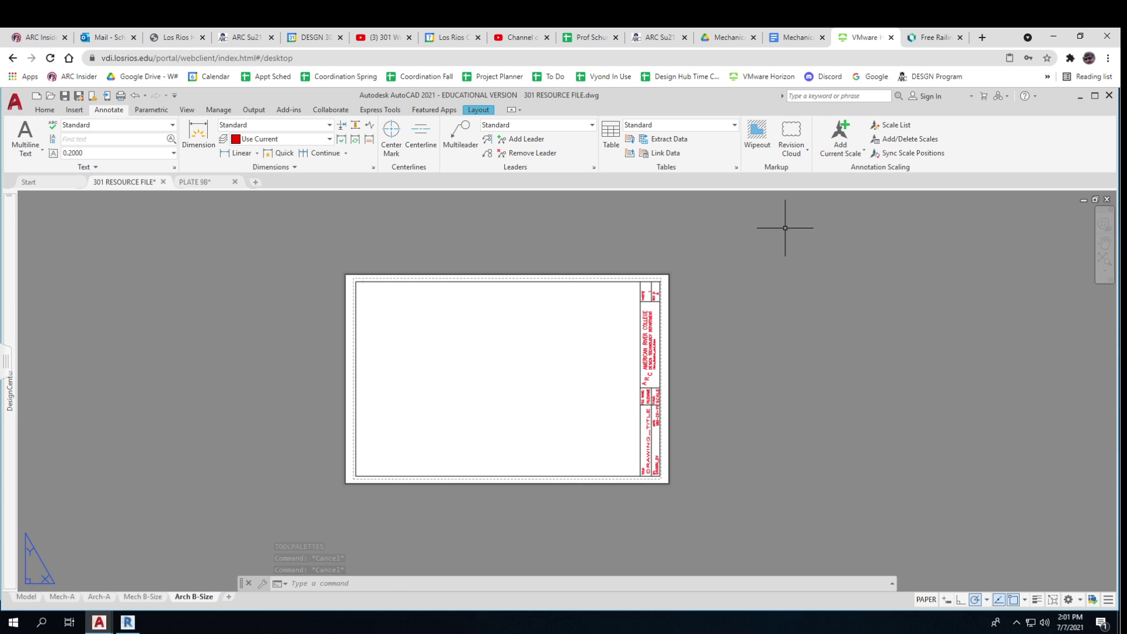
# - Open the Customize User Interface dialog with CUI and move it higher on screen
pyautogui.click(784, 228)
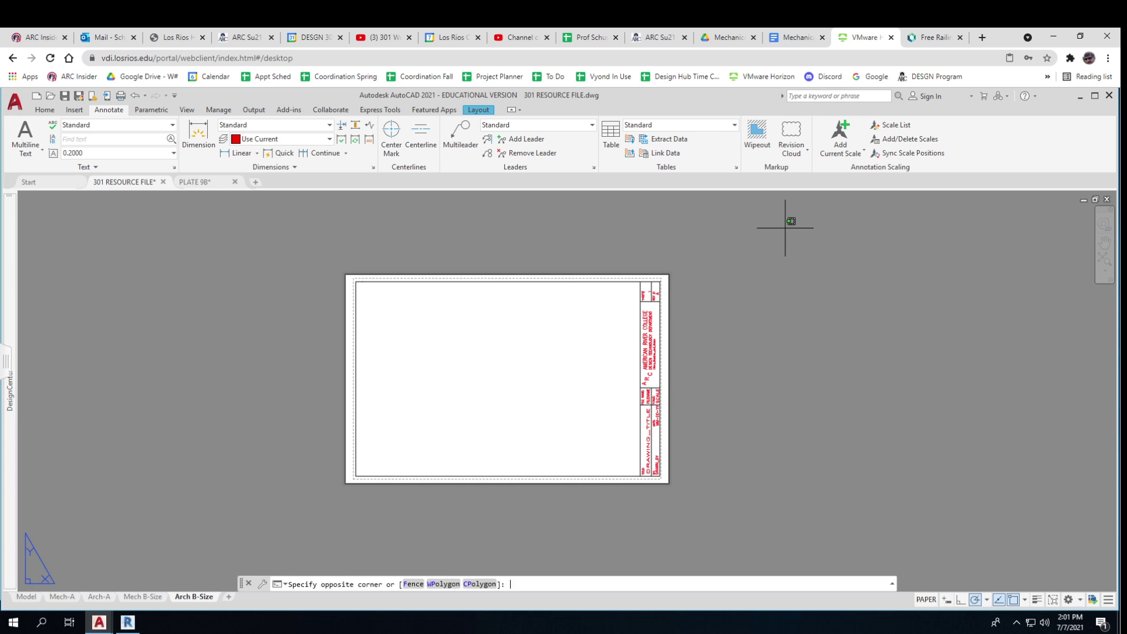
pyautogui.write('cu')
pyautogui.press('Escape')
pyautogui.press('Escape')
pyautogui.write('cui')
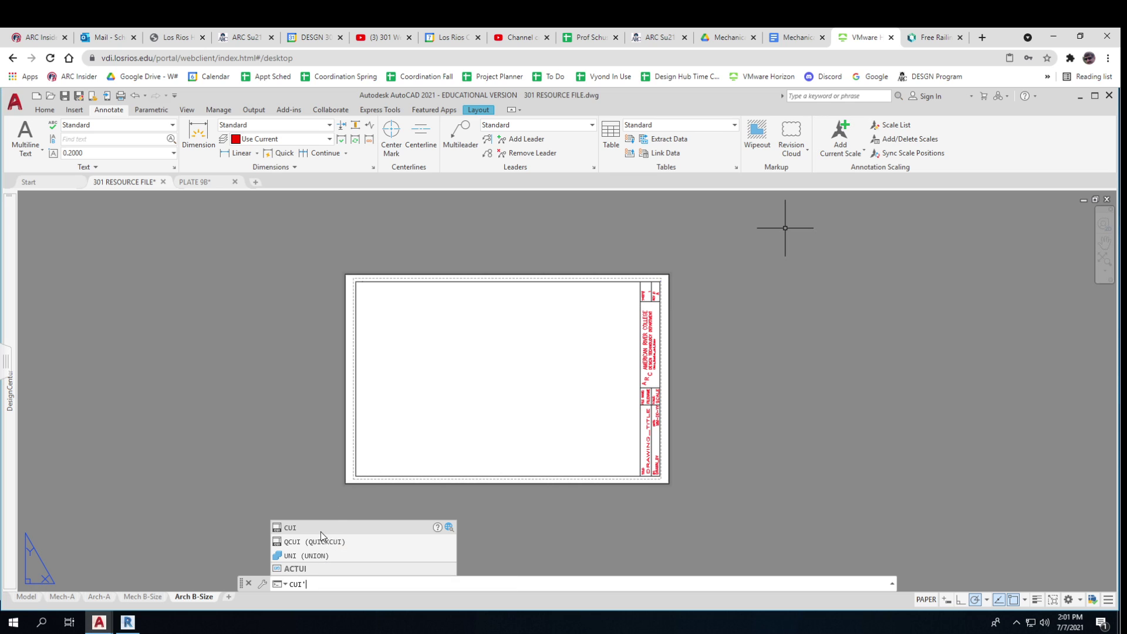
pyautogui.press('Return')
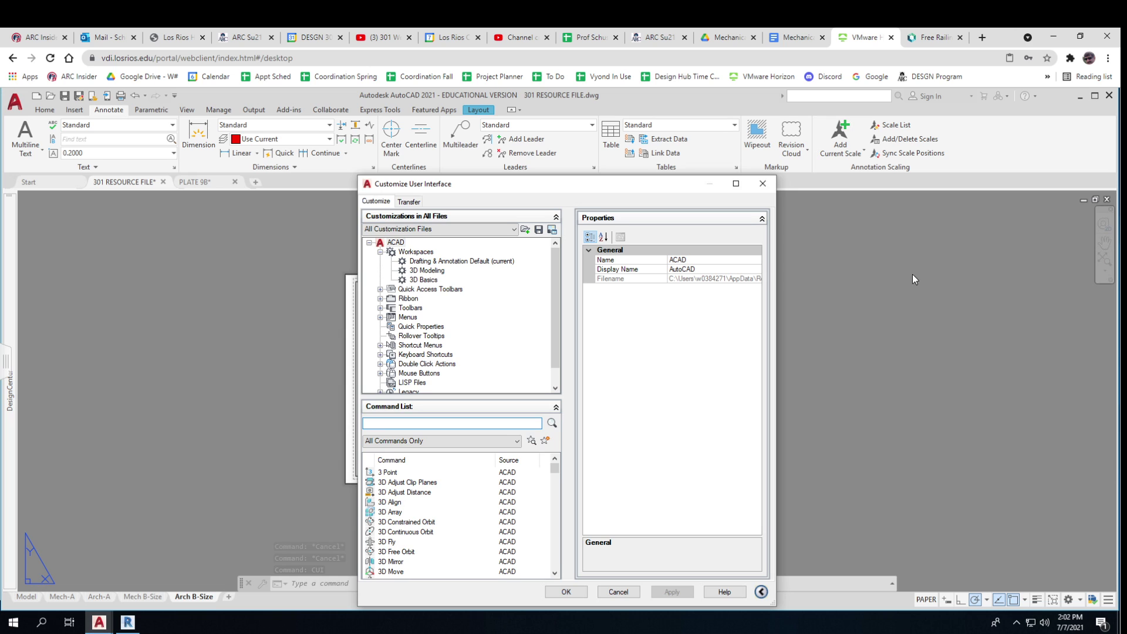
pyautogui.moveTo(600, 191); pyautogui.dragTo(598, 107)
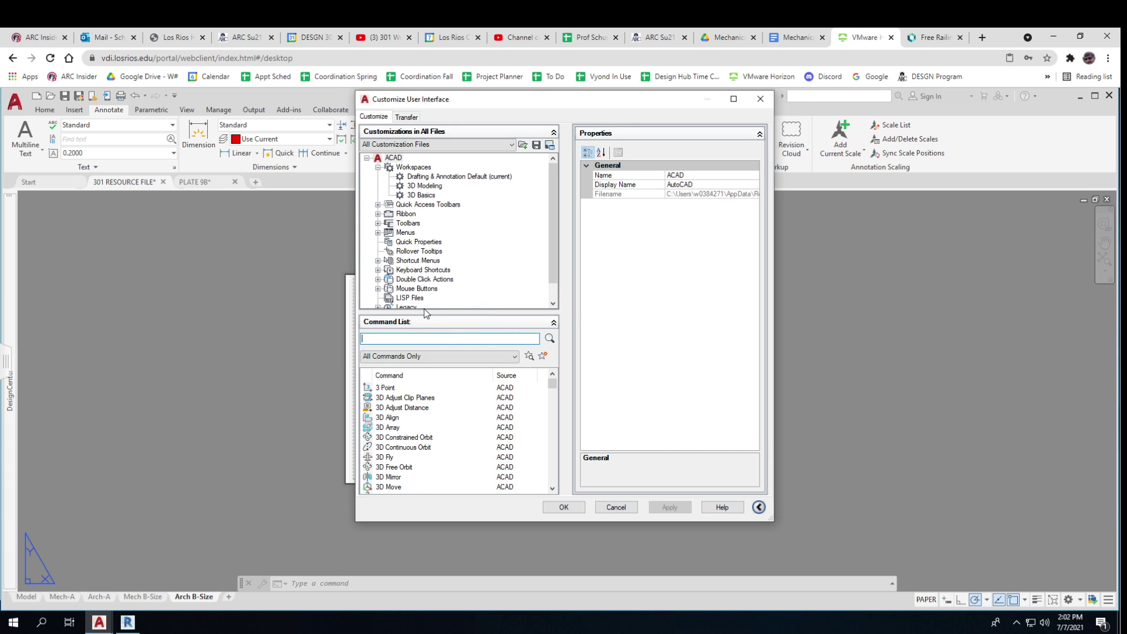
pyautogui.moveTo(553, 272); pyautogui.dragTo(554, 303)
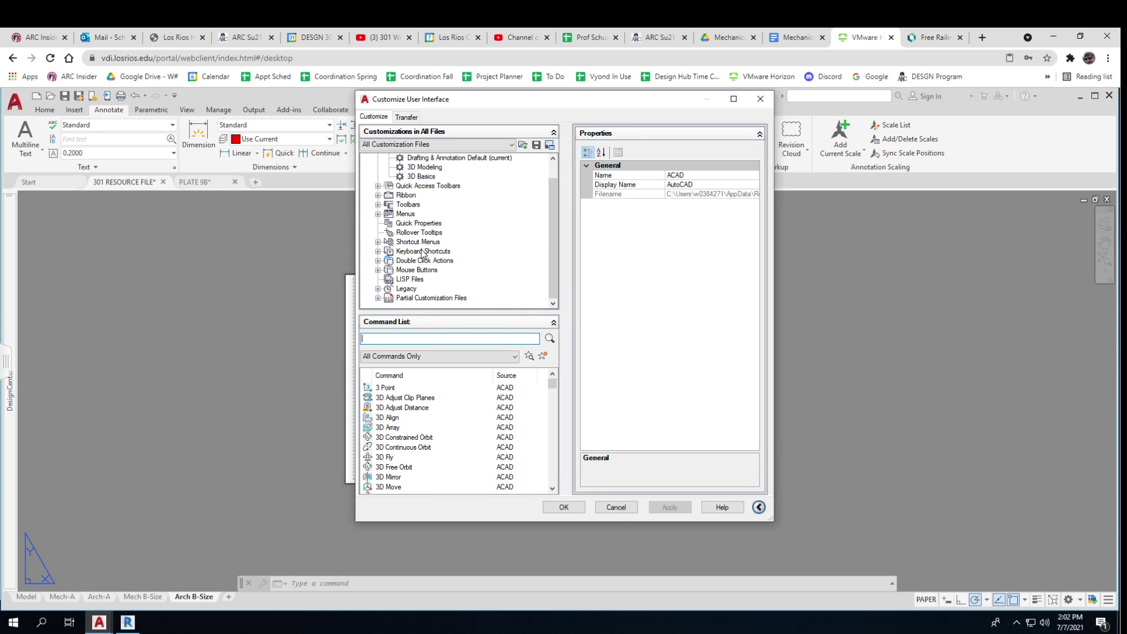
pyautogui.moveTo(552, 238)
pyautogui.mouseDown()
pyautogui.moveTo(552, 209)
pyautogui.moveTo(551, 243)
pyautogui.mouseUp()
pyautogui.moveTo(553, 384); pyautogui.dragTo(554, 360)
# - Expand the Menus and Toolbars groups in the ACAD customization tree
pyautogui.click(378, 214)
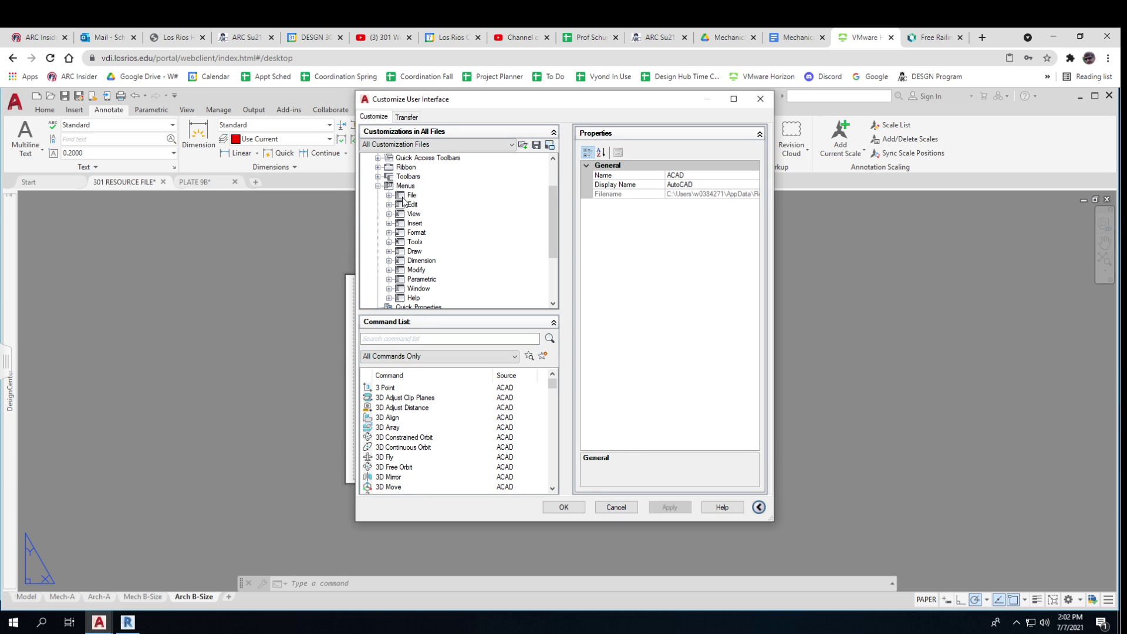
pyautogui.click(378, 176)
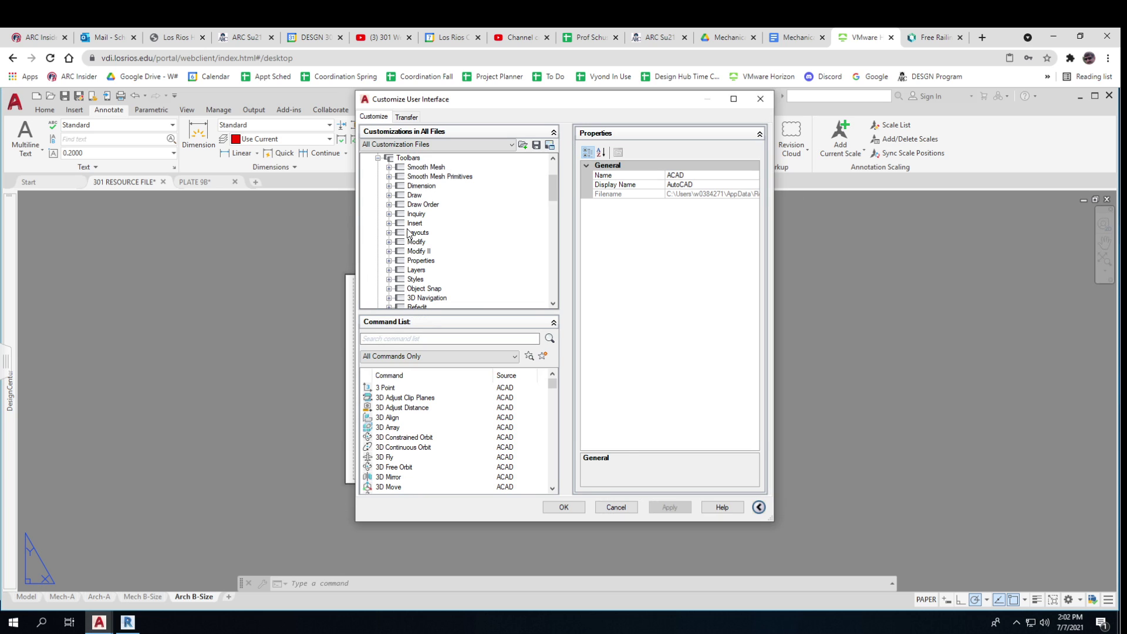
pyautogui.moveTo(551, 180); pyautogui.dragTo(552, 166)
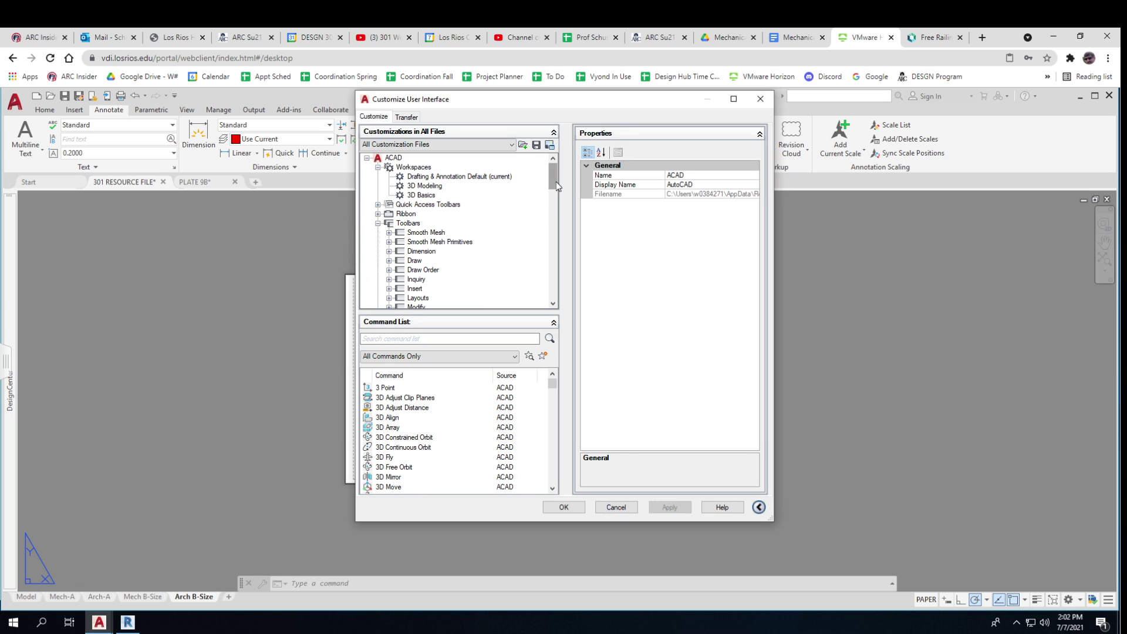
pyautogui.moveTo(554, 181); pyautogui.dragTo(557, 294)
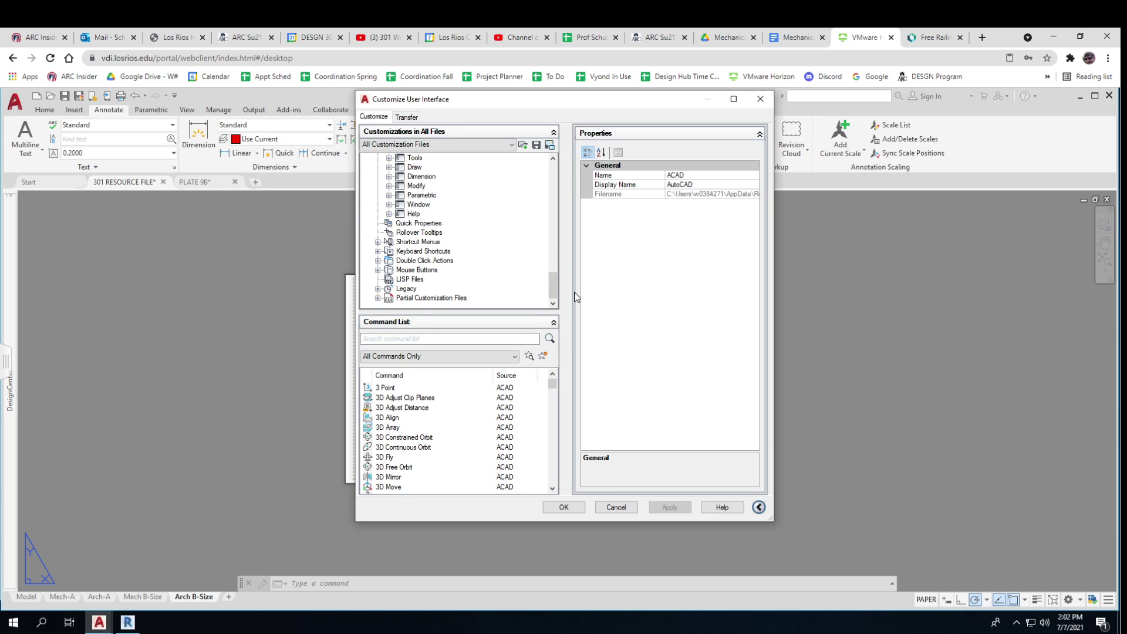
pyautogui.click(405, 118)
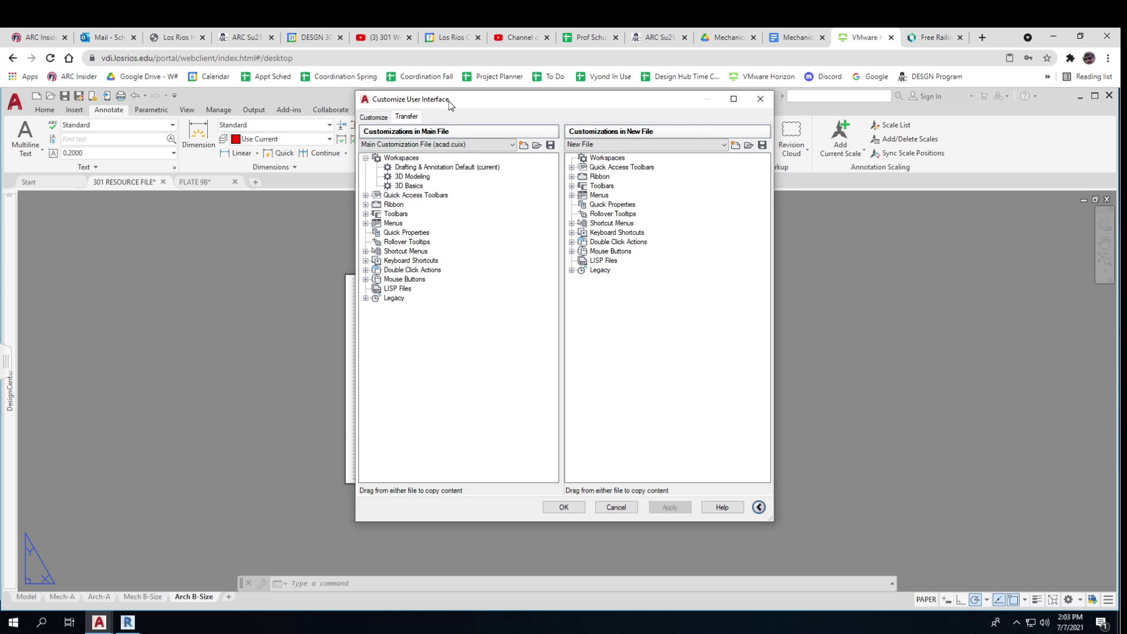
pyautogui.moveTo(448, 101); pyautogui.dragTo(414, 126)
pyautogui.click(340, 142)
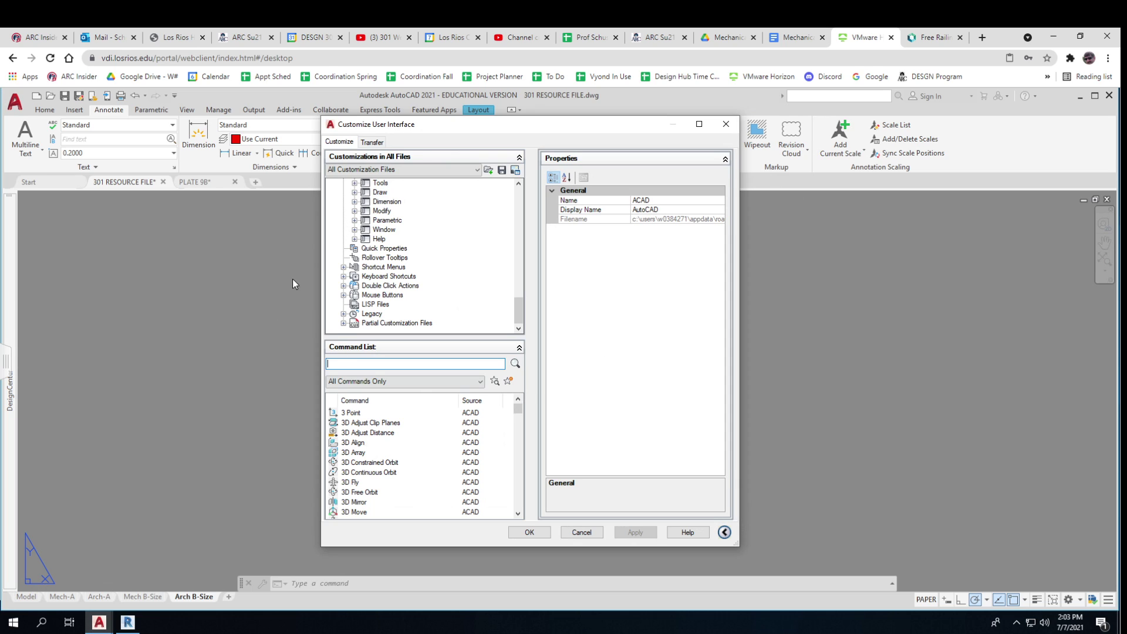
# - Expand Partial Customization Files, then close the Customize User Interface dialog
pyautogui.click(344, 323)
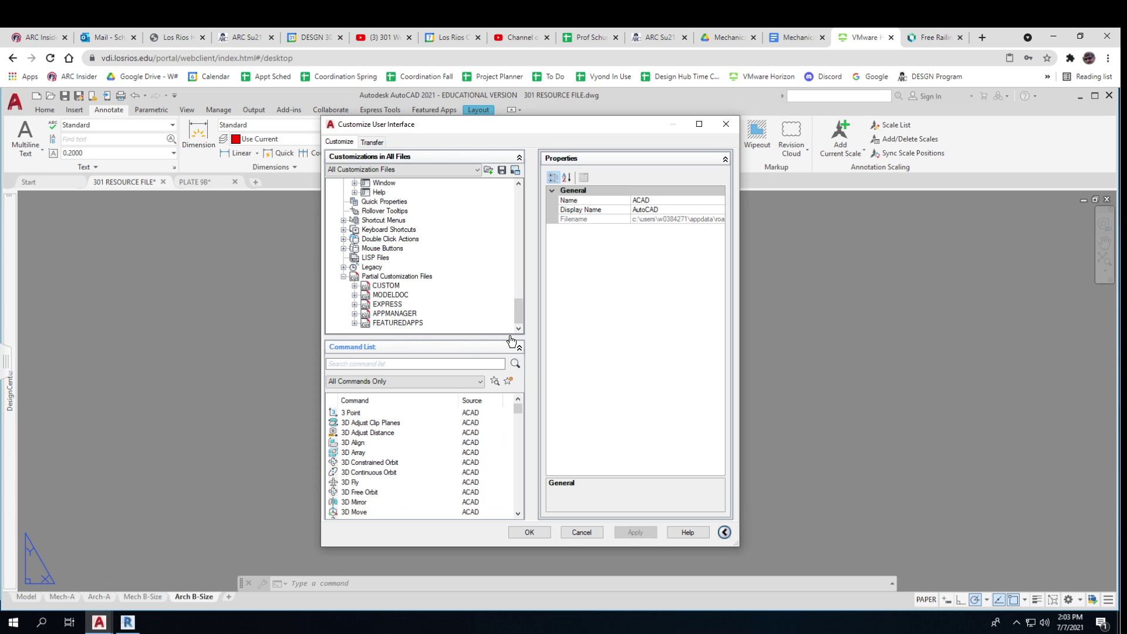
pyautogui.click(725, 125)
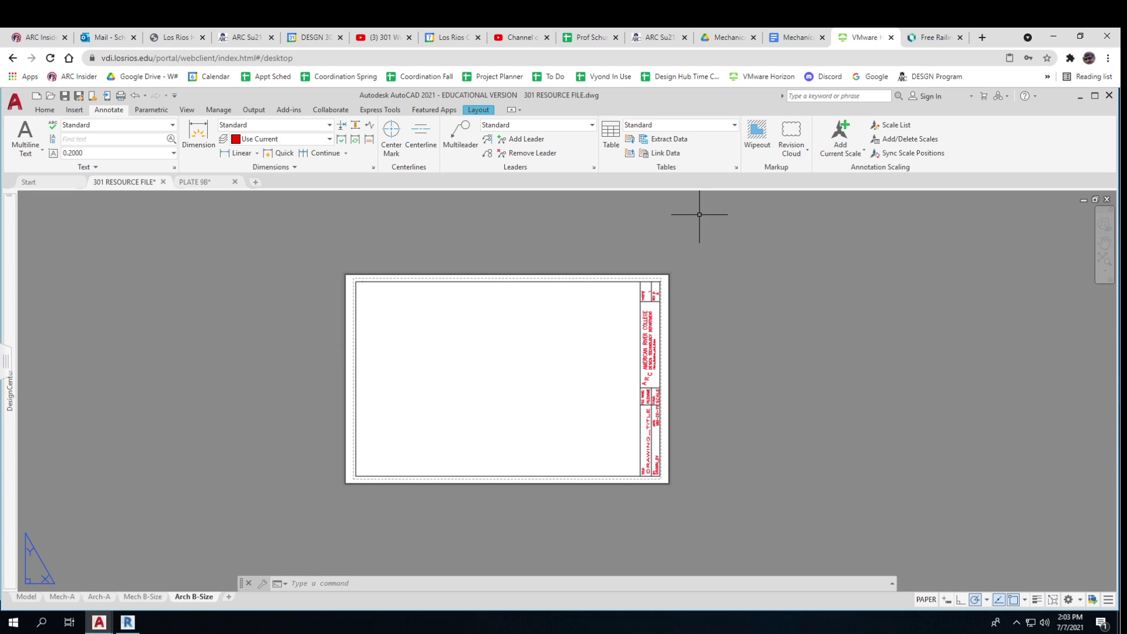
# - From the DESGN 301 Week 5 Industry Choice event, open the Architectural folder's Read-Me document
pyautogui.click(449, 40)
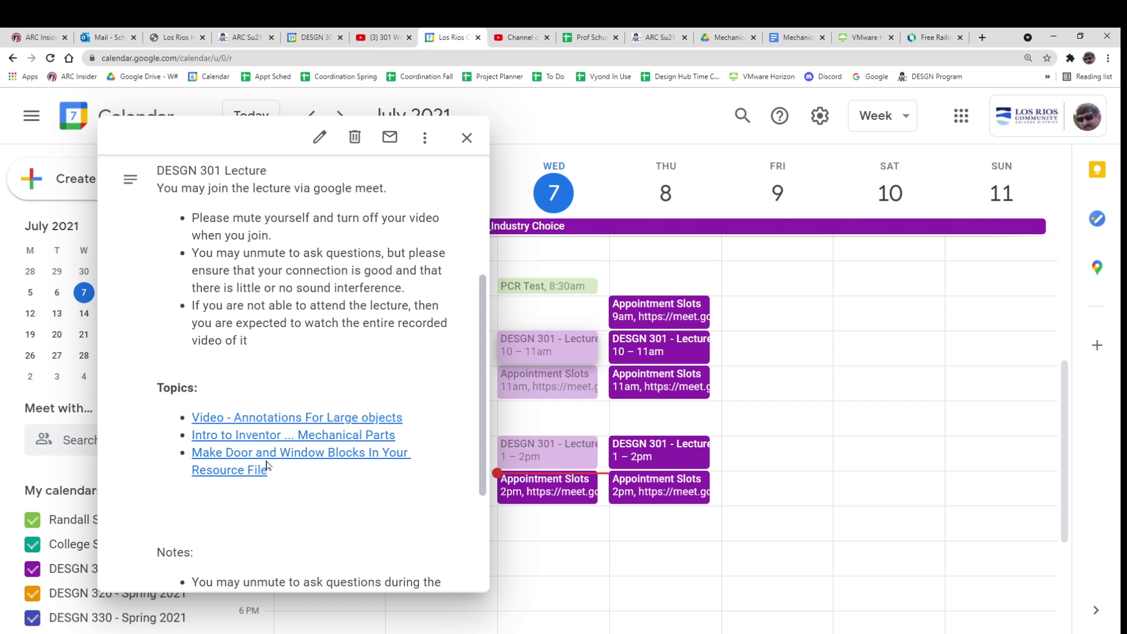
pyautogui.scroll(4, 269, 481)
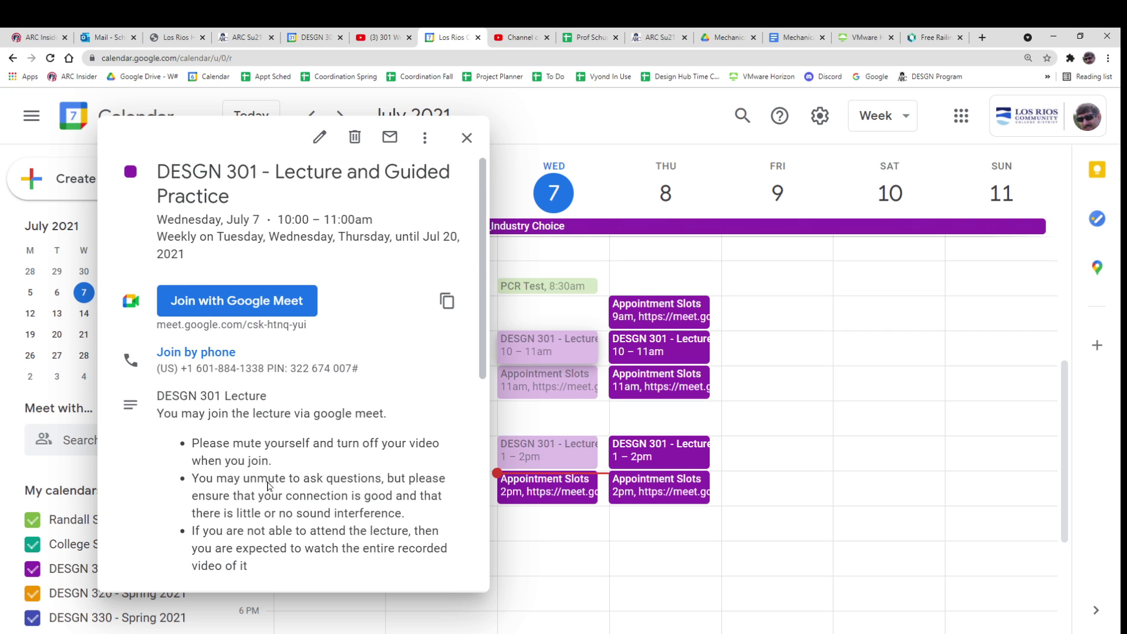
pyautogui.click(467, 137)
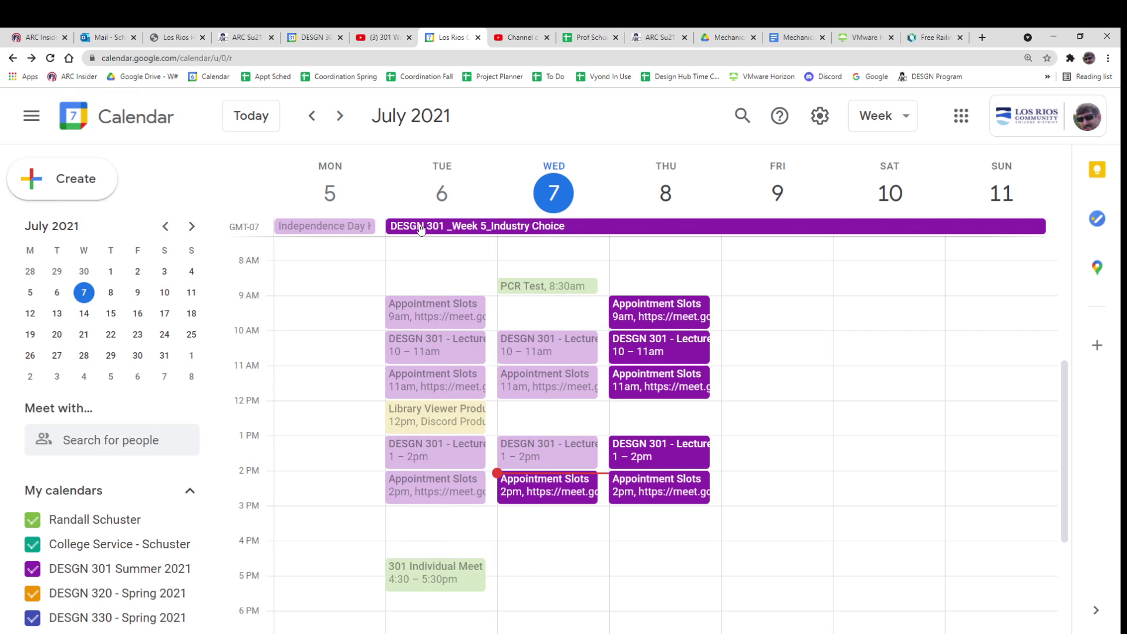
pyautogui.click(422, 227)
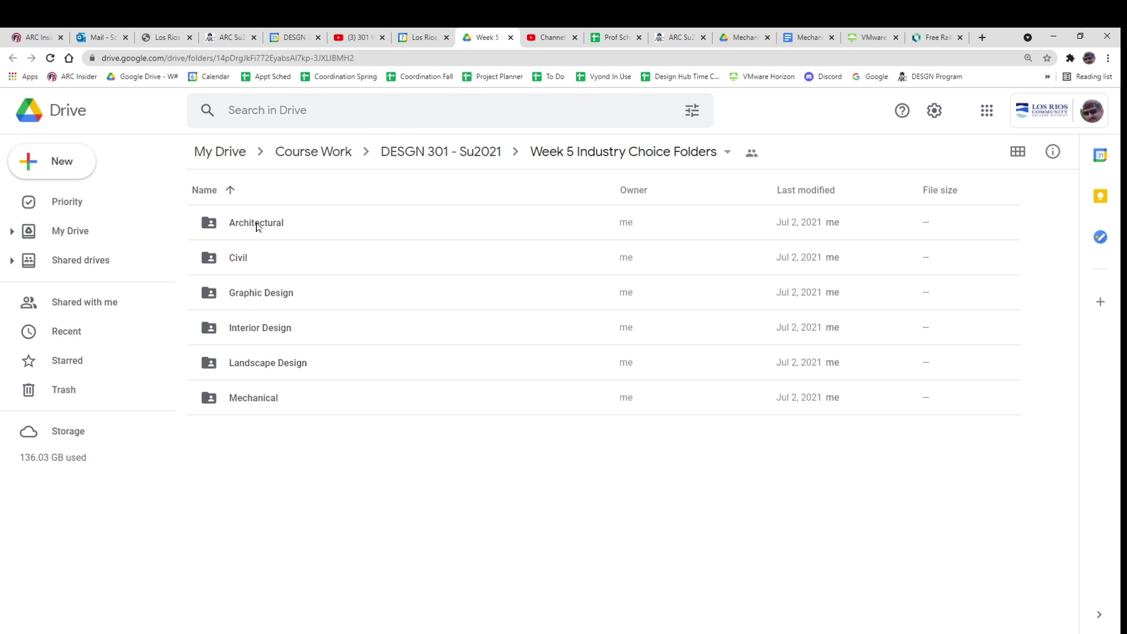
pyautogui.doubleClick(256, 223)
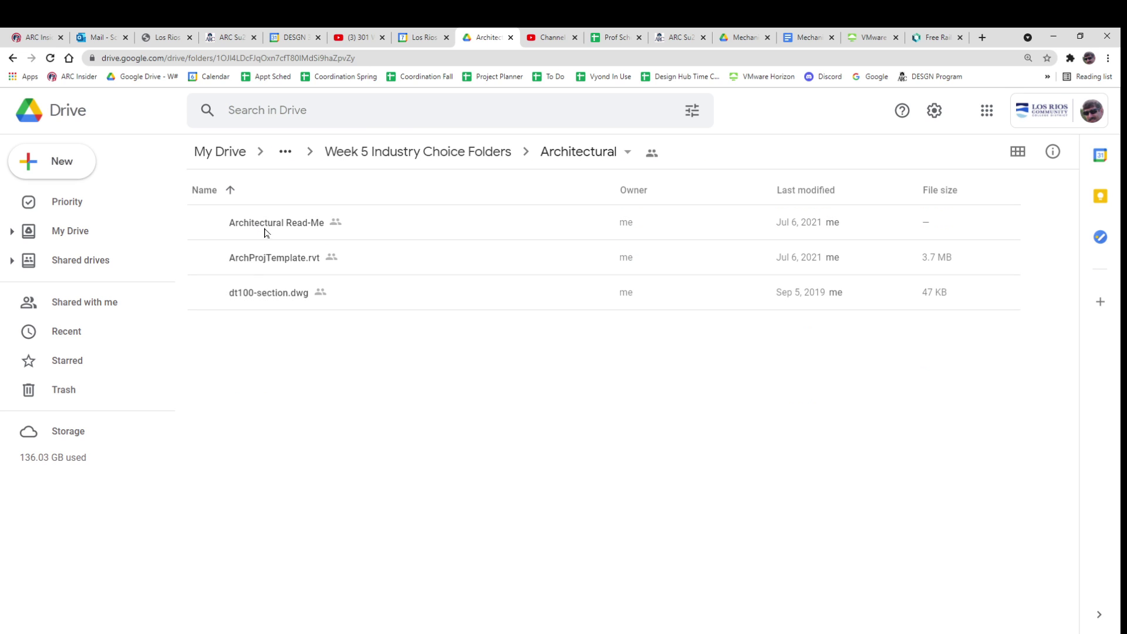
pyautogui.doubleClick(271, 223)
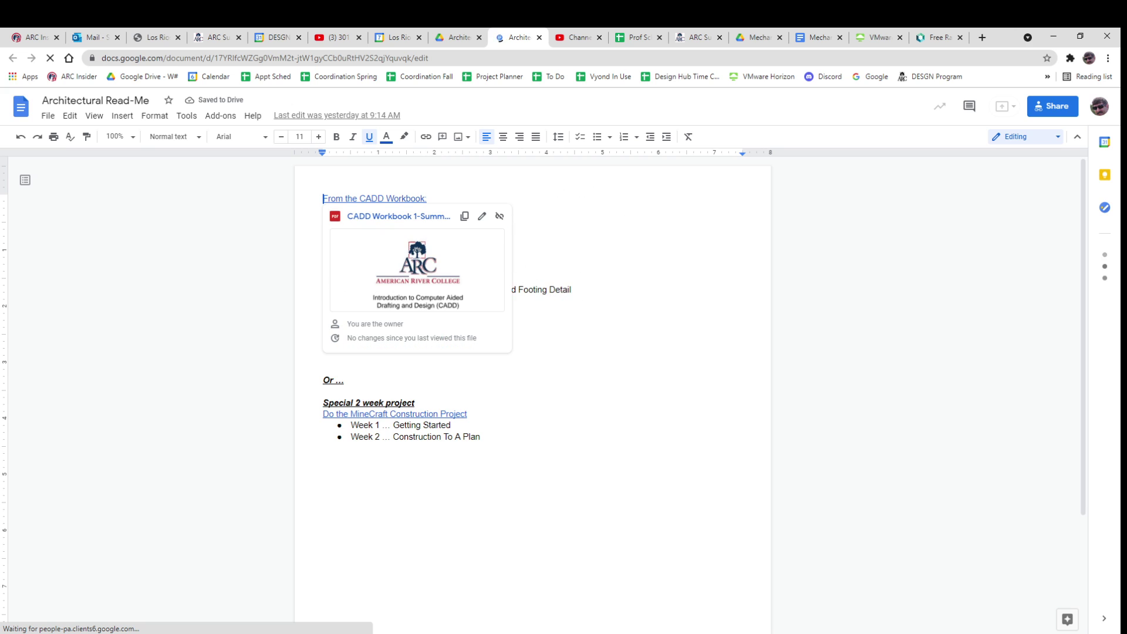
# - Close the CADD Workbook link preview so the Architectural Read-Me options list is readable
pyautogui.click(542, 423)
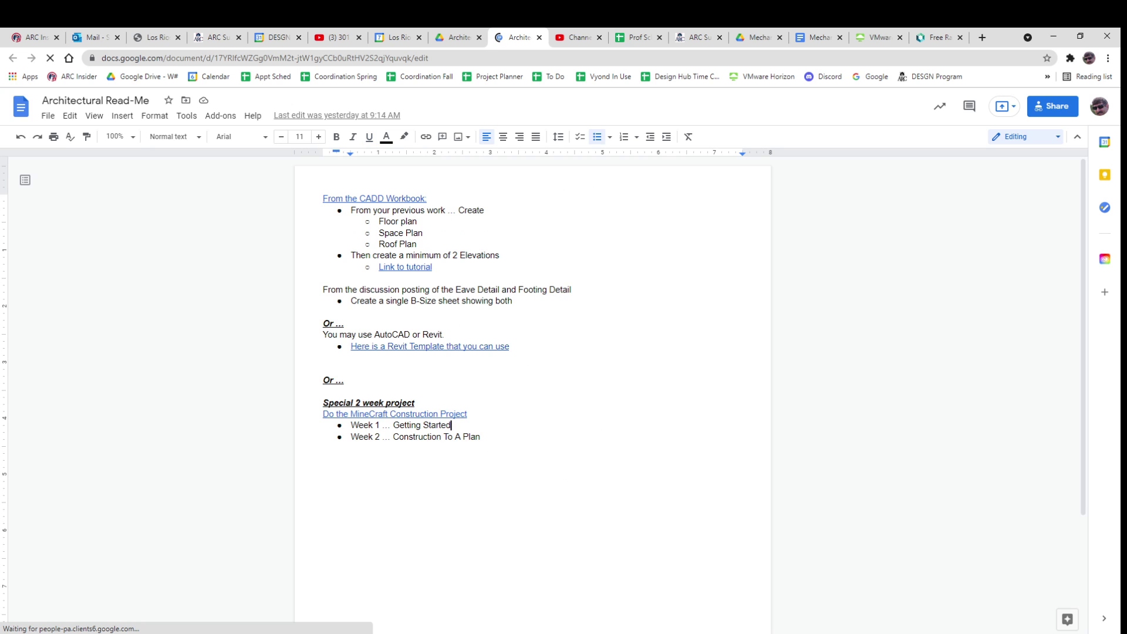